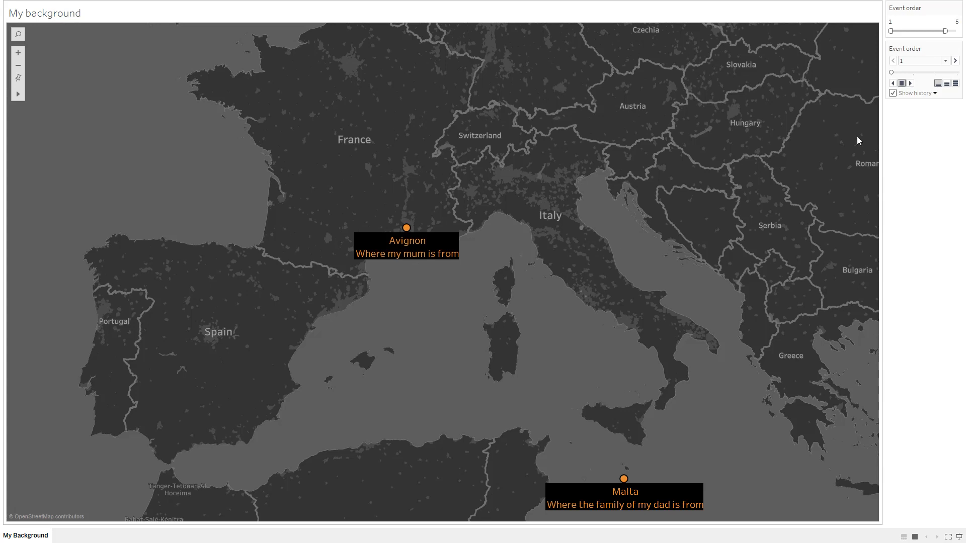
- Step through the Event order pages to show each location on the background map
{"action": "left_click", "coordinate": [955, 61]}
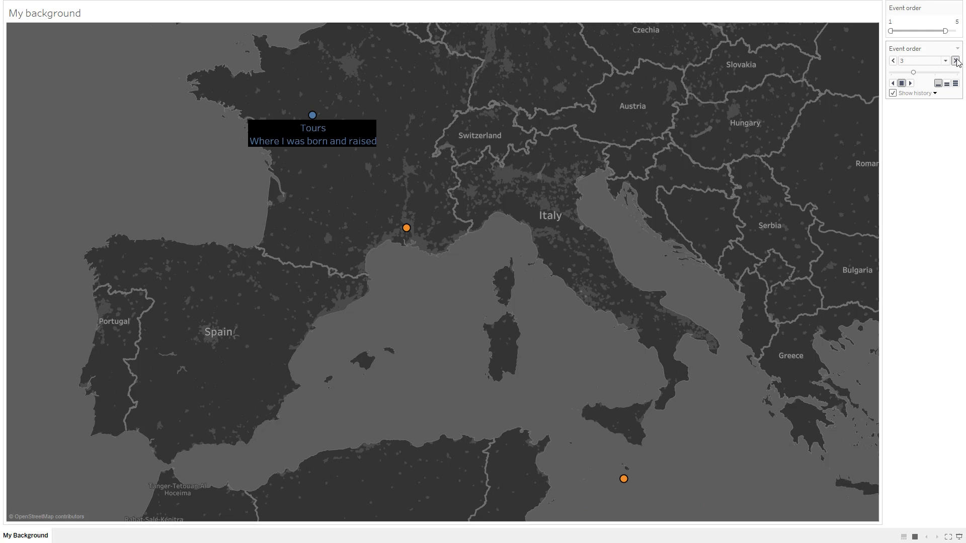
{"action": "left_click", "coordinate": [955, 60]}
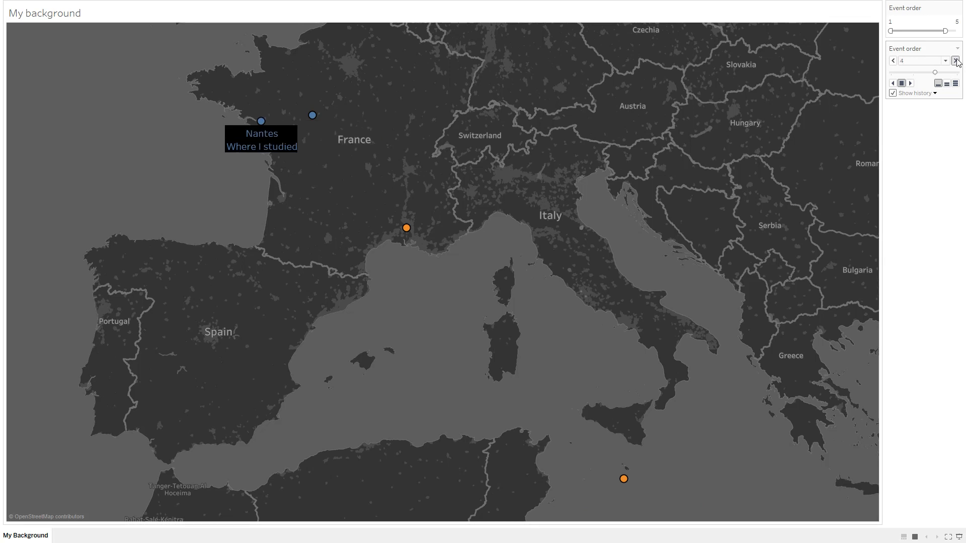
{"action": "left_click", "coordinate": [955, 61]}
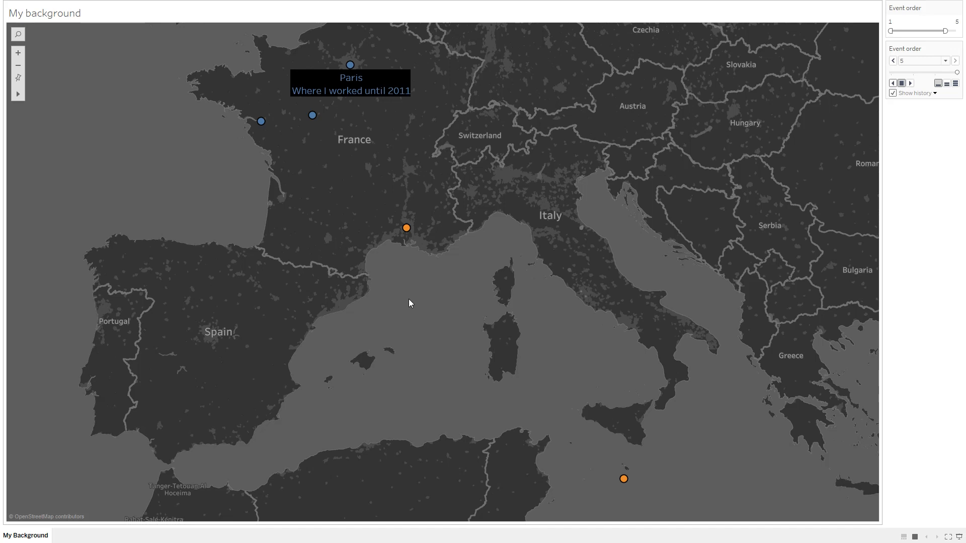
- Leave presentation mode and browse the Wikipedia tables of sunshine hours and average temperatures by city
{"action": "key", "text": "Escape"}
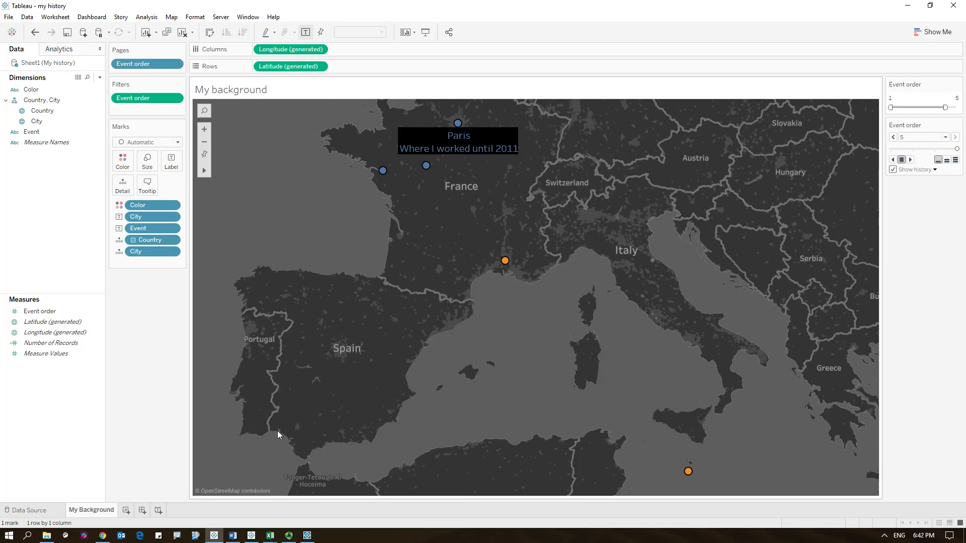
{"action": "left_click", "coordinate": [102, 535]}
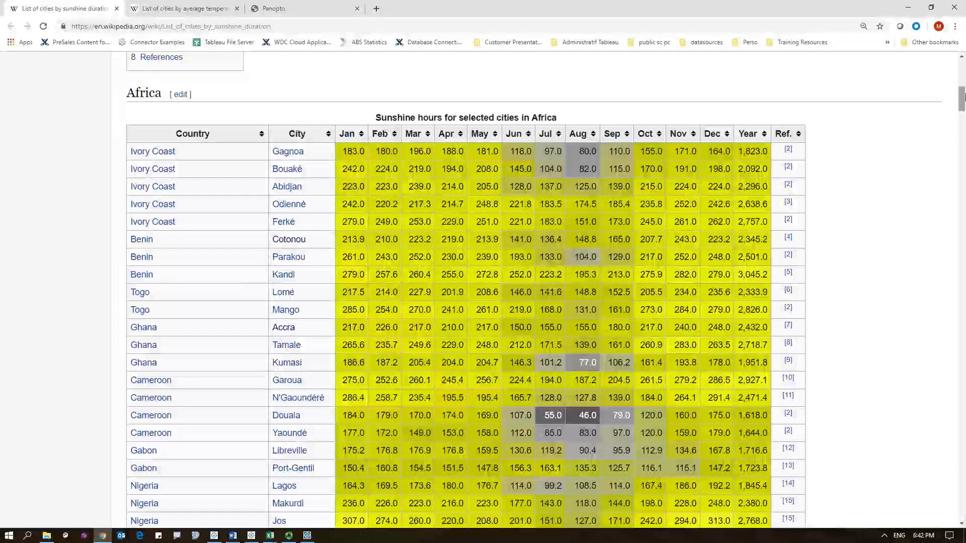
{"action": "mouse_move", "coordinate": [962, 102]}
{"action": "left_mouse_down"}
{"action": "mouse_move", "coordinate": [961, 127]}
{"action": "mouse_move", "coordinate": [962, 103]}
{"action": "left_mouse_up"}
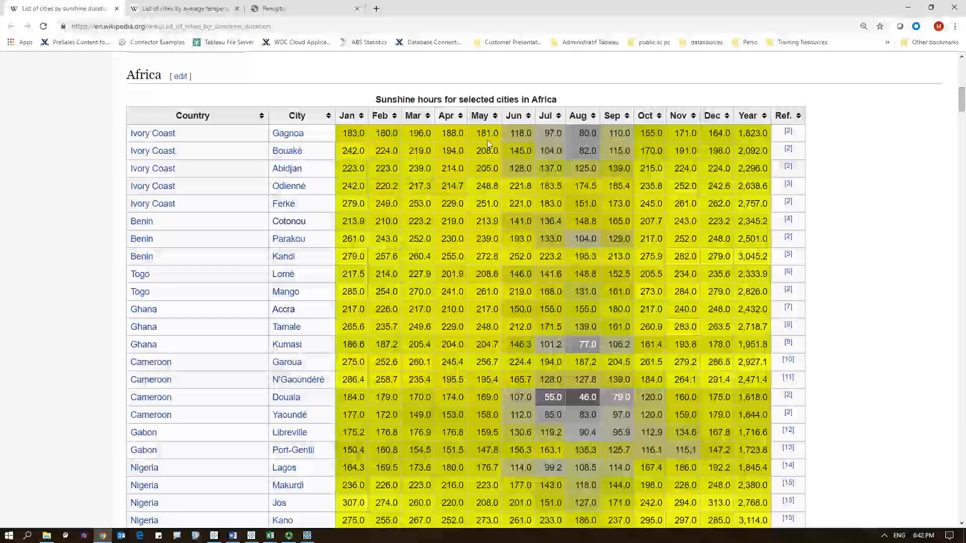
{"action": "left_click", "coordinate": [197, 9]}
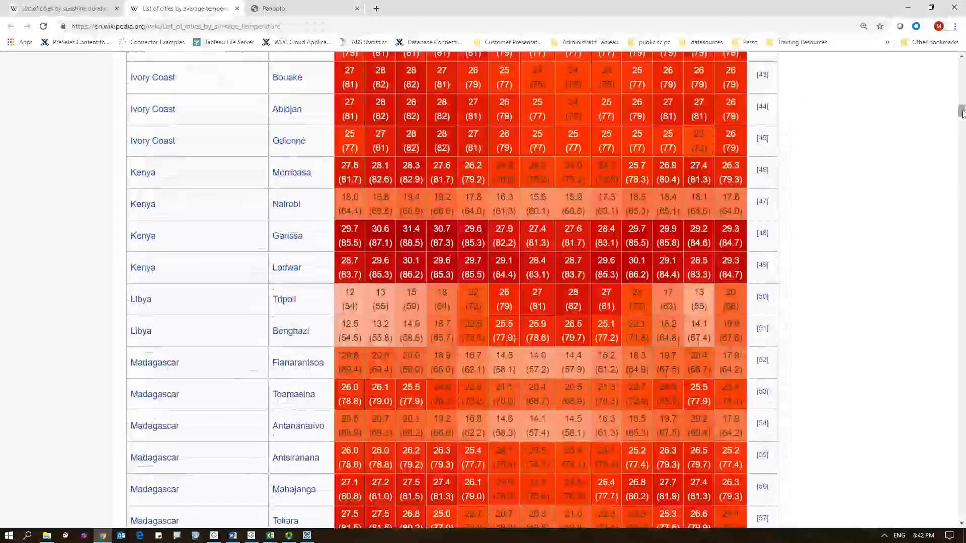
{"action": "left_click_drag", "start_coordinate": [961, 111], "coordinate": [962, 89]}
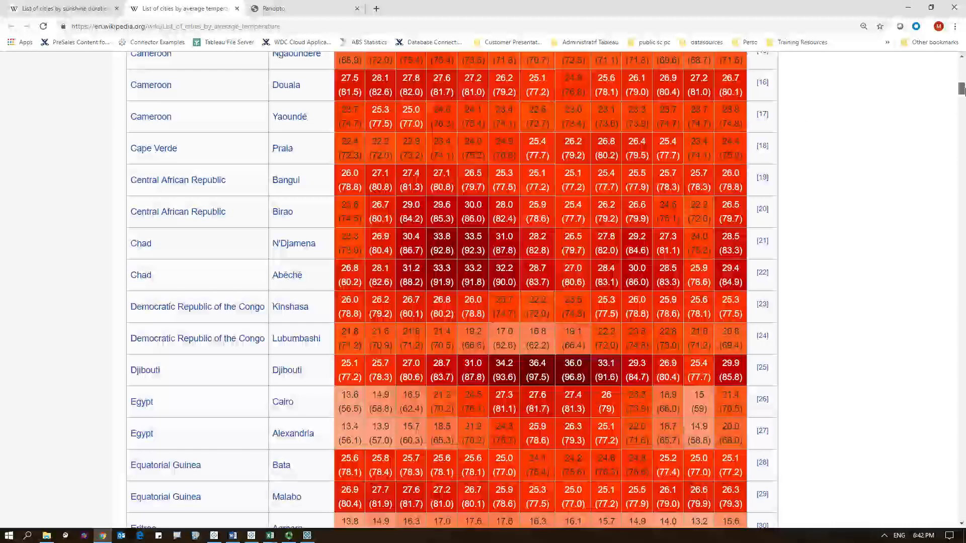
{"action": "scroll", "coordinate": [474, 207], "scroll_direction": "up", "scroll_amount": 10}
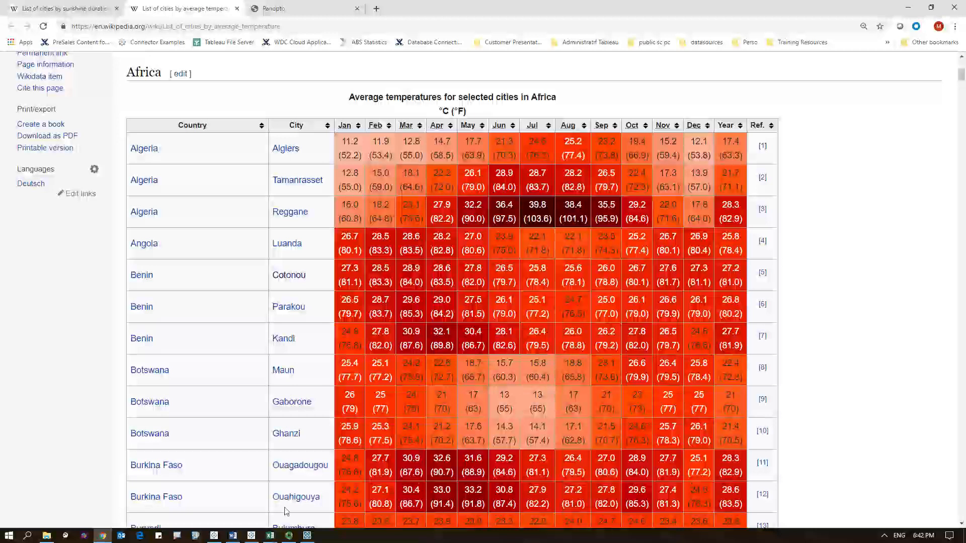
- Review the Excel workbooks with hours of sun and temperature data by city
{"action": "mouse_move", "coordinate": [270, 535]}
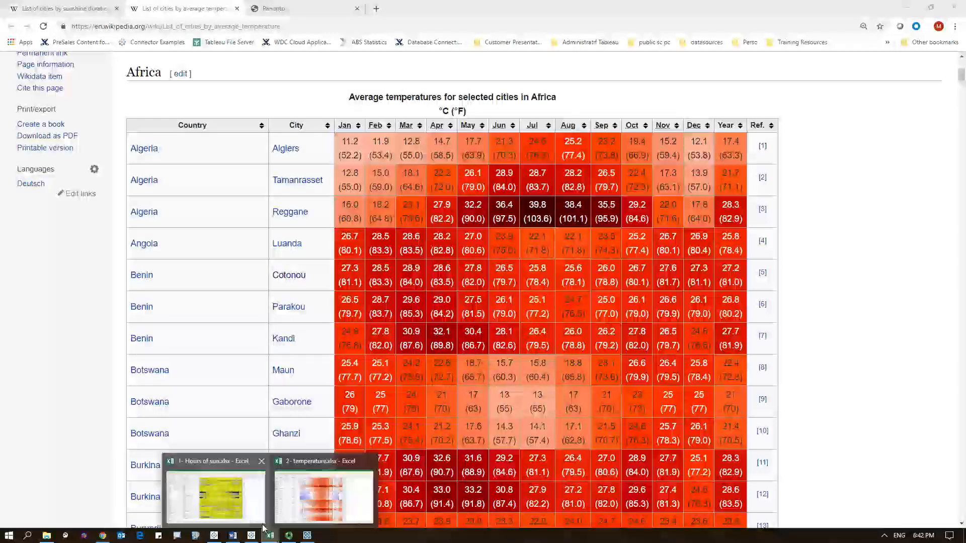
{"action": "left_click", "coordinate": [216, 495]}
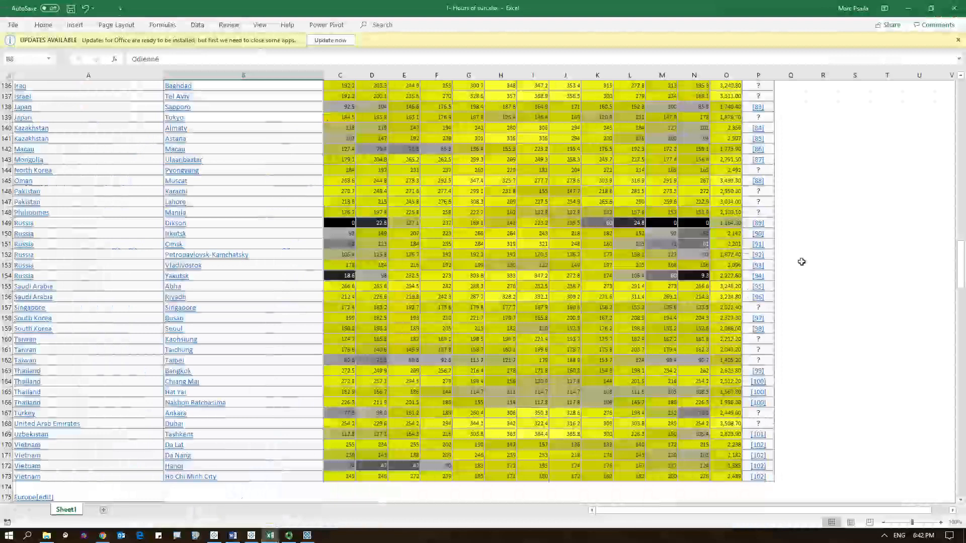
{"action": "left_click_drag", "start_coordinate": [957, 263], "coordinate": [958, 104]}
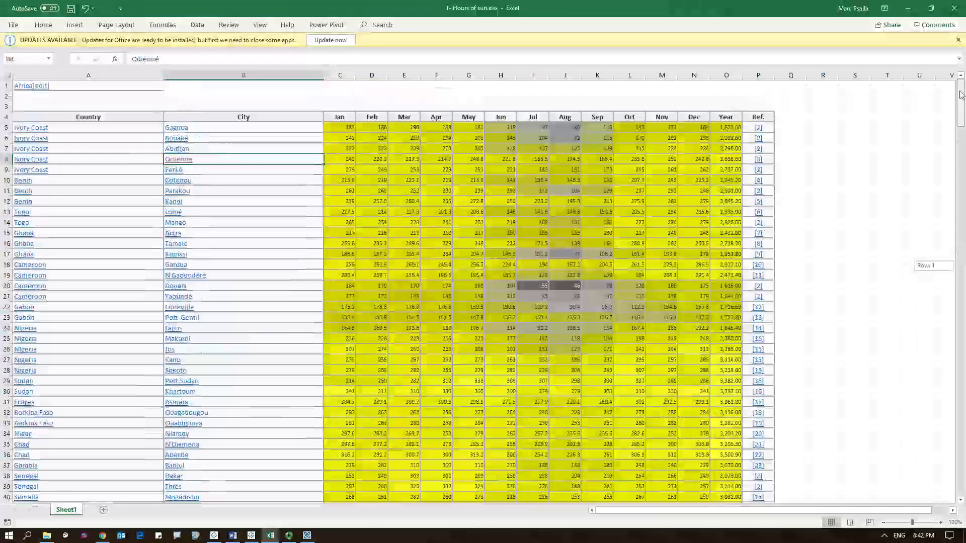
{"action": "scroll", "coordinate": [273, 259], "scroll_direction": "down", "scroll_amount": 20}
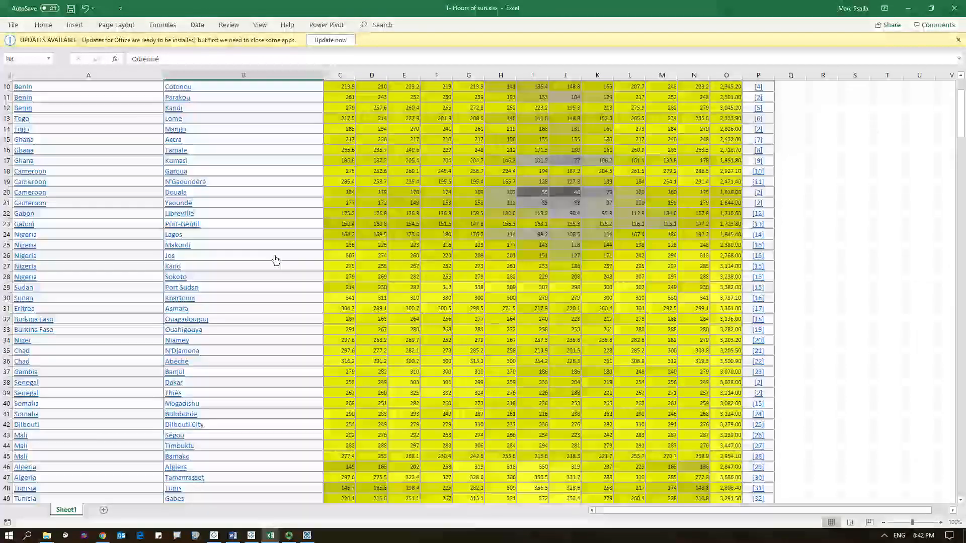
{"action": "scroll", "coordinate": [276, 265], "scroll_direction": "down", "scroll_amount": 15}
{"action": "mouse_move", "coordinate": [275, 536]}
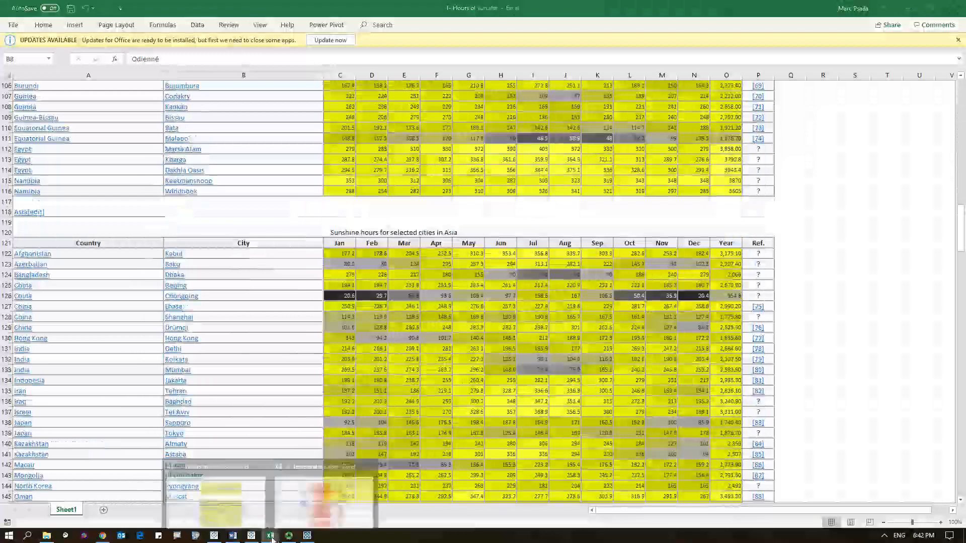
{"action": "left_click", "coordinate": [295, 515]}
{"action": "scroll", "coordinate": [753, 289], "scroll_direction": "up", "scroll_amount": 20}
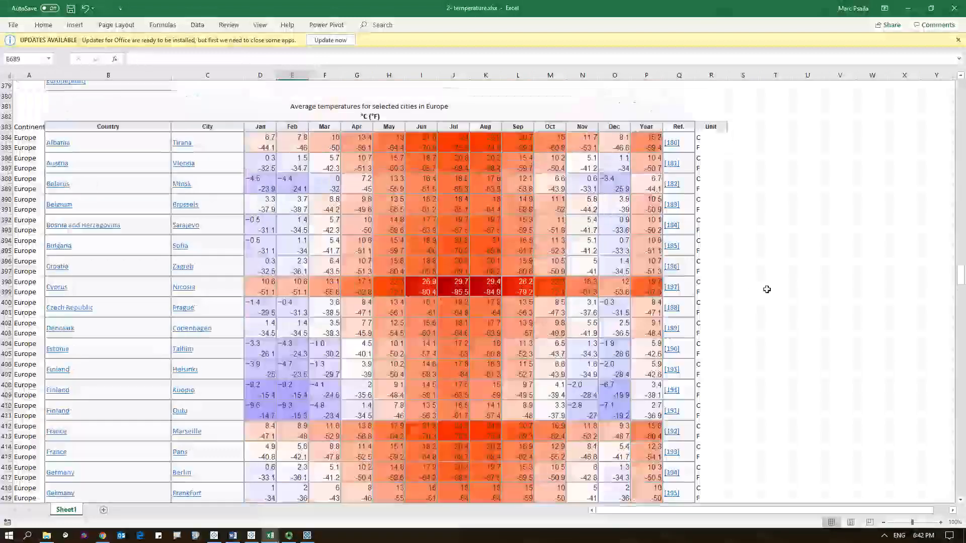
{"action": "scroll", "coordinate": [766, 290], "scroll_direction": "up", "scroll_amount": 20}
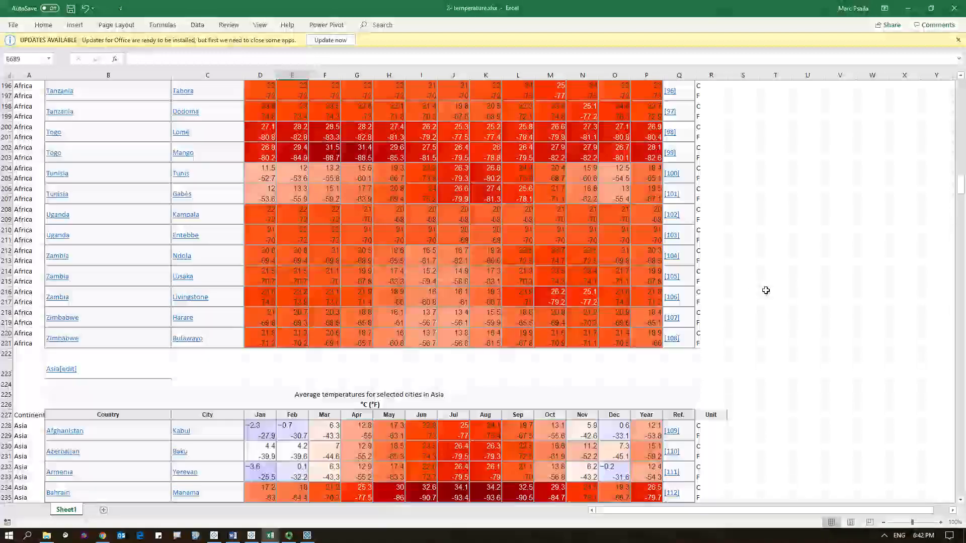
{"action": "scroll", "coordinate": [766, 289], "scroll_direction": "up", "scroll_amount": 20}
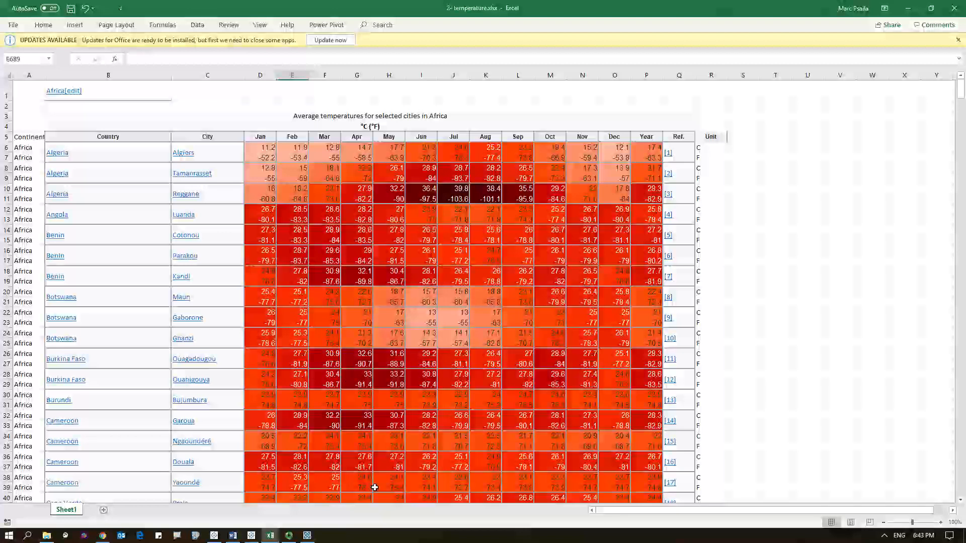
- Connect Tableau Prep Builder to the Excel file 1- Hours of sun.xlsx in the March 2019 folder
{"action": "left_click", "coordinate": [307, 536]}
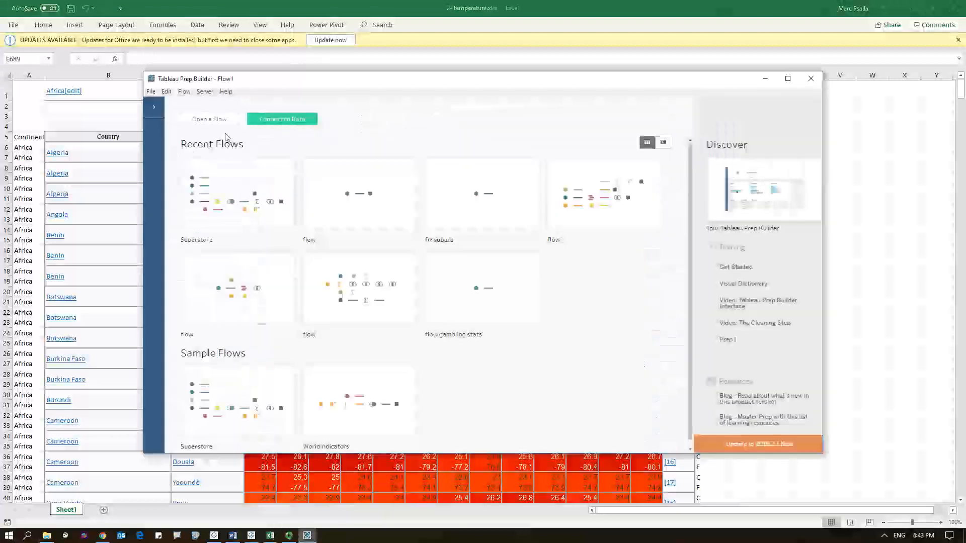
{"action": "double_click", "coordinate": [306, 74]}
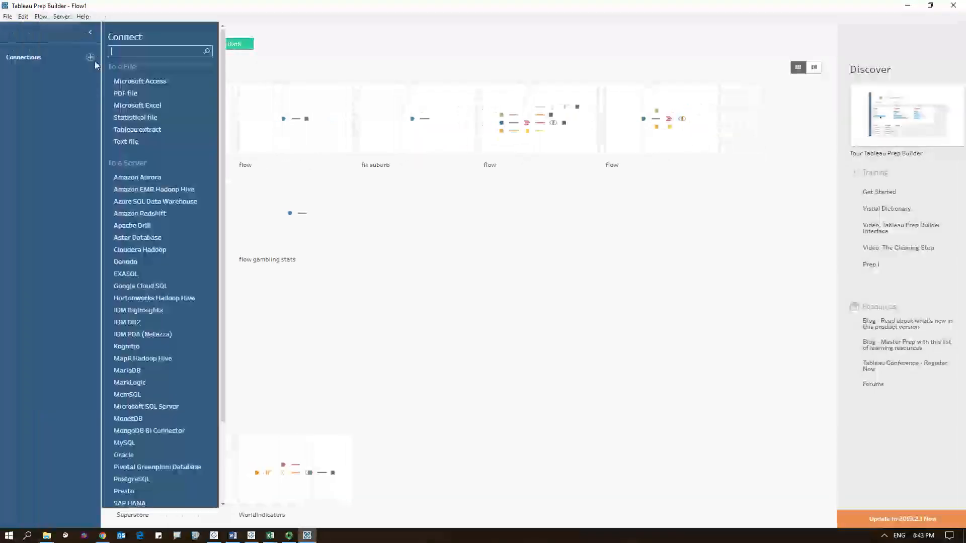
{"action": "left_click", "coordinate": [140, 106]}
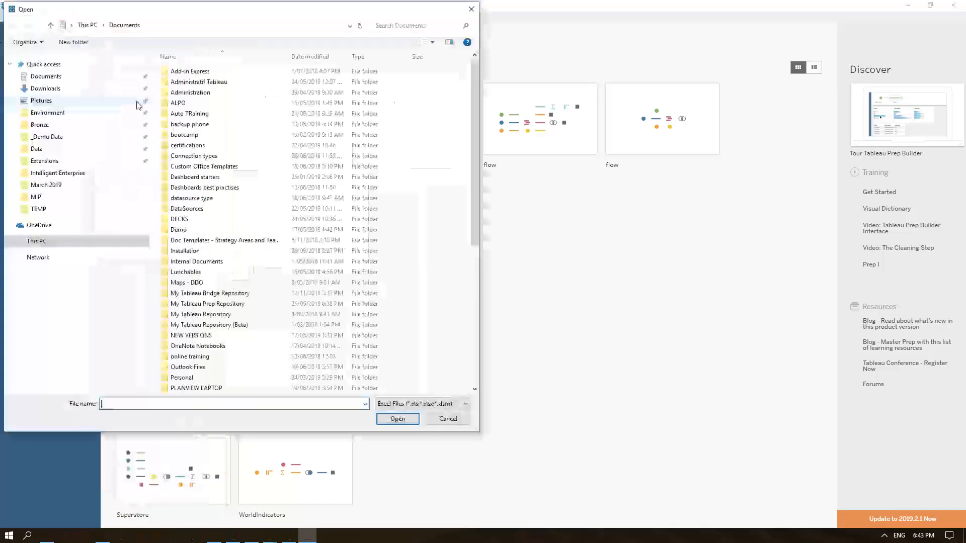
{"action": "left_click", "coordinate": [56, 266]}
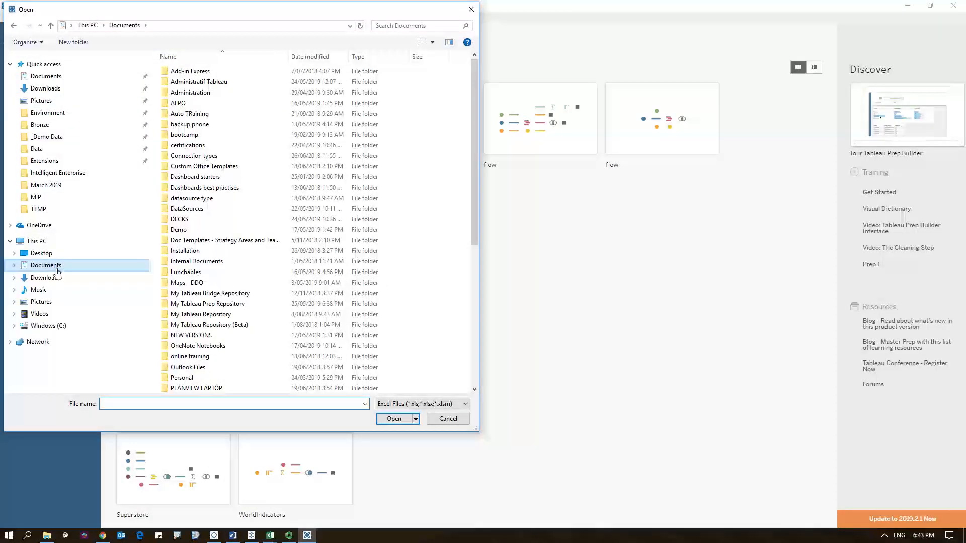
{"action": "scroll", "coordinate": [202, 380], "scroll_direction": "down", "scroll_amount": 5}
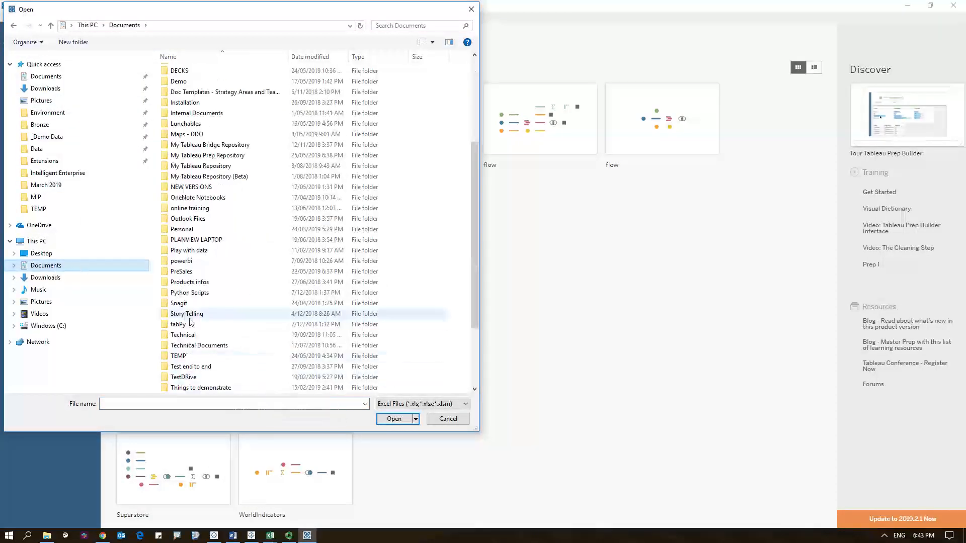
{"action": "double_click", "coordinate": [182, 272]}
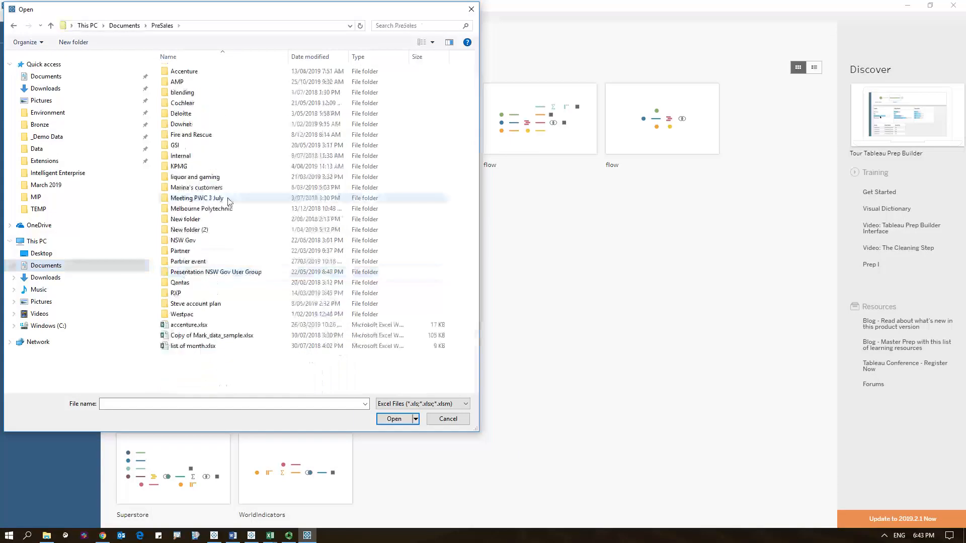
{"action": "double_click", "coordinate": [236, 273]}
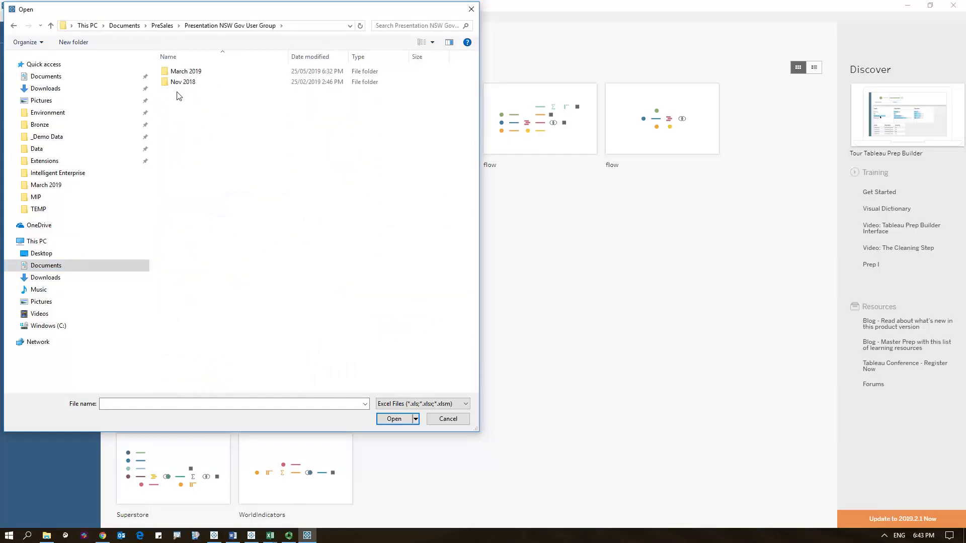
{"action": "double_click", "coordinate": [183, 71]}
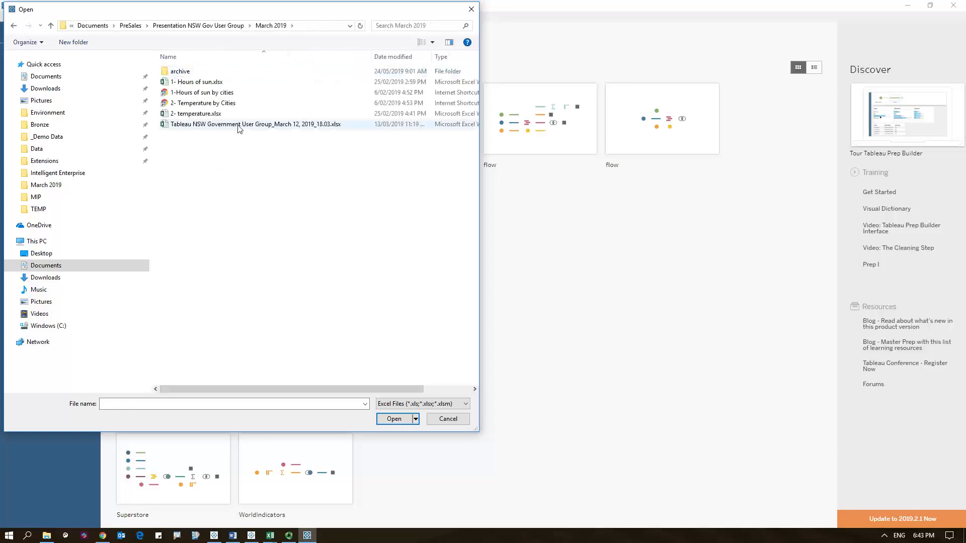
{"action": "double_click", "coordinate": [199, 83]}
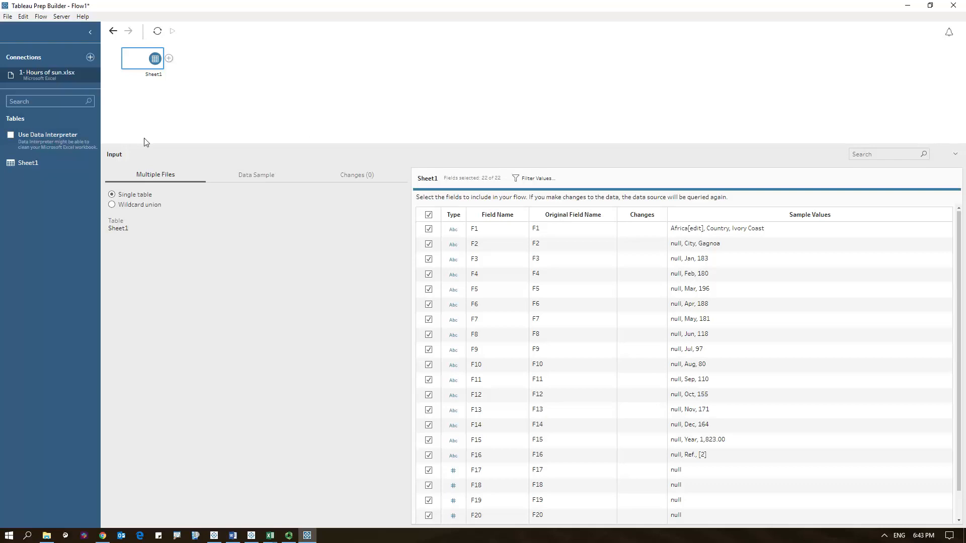
- Turn on Data Interpreter for the sheet and add a Clean step after the Sheet1 input
{"action": "left_click", "coordinate": [11, 136]}
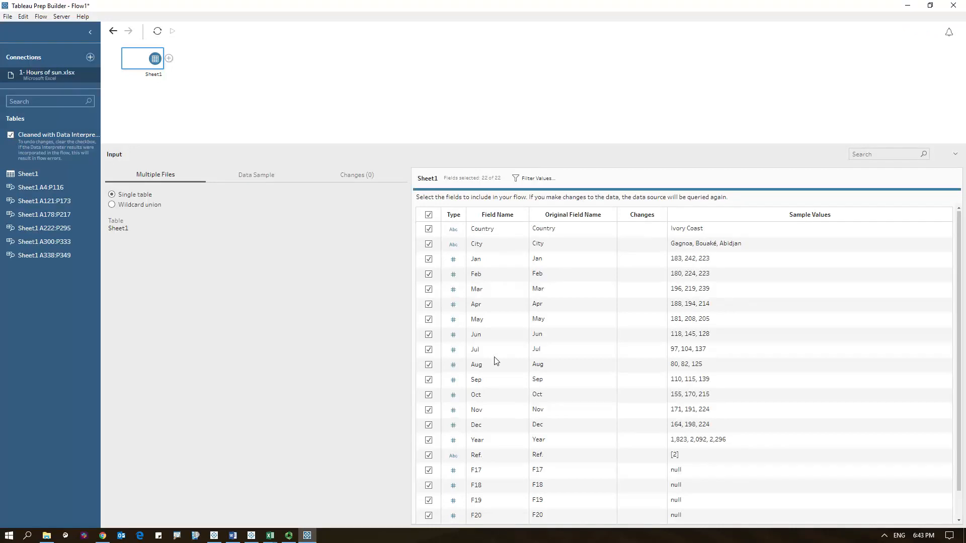
{"action": "left_click", "coordinate": [169, 59]}
{"action": "left_click", "coordinate": [187, 74]}
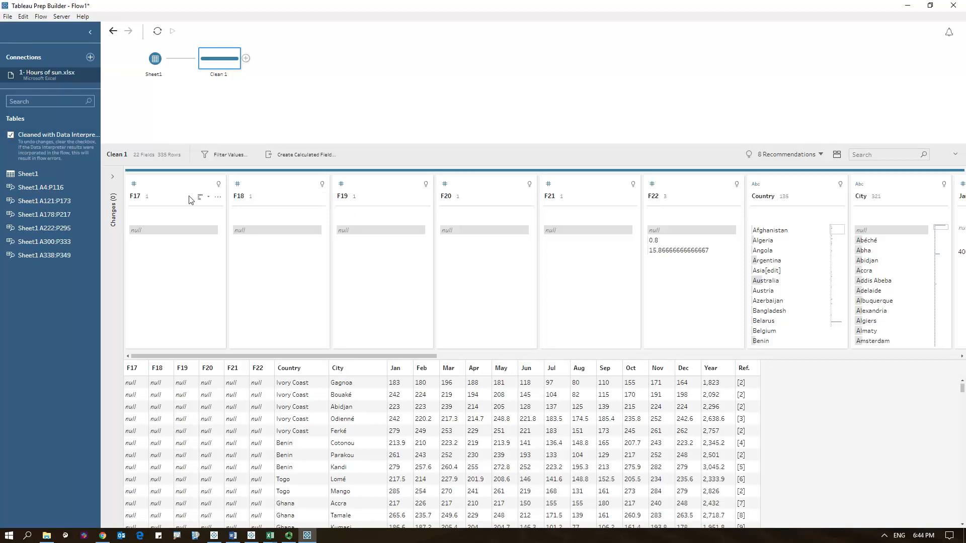
- Remove the empty fields F17 through F22 in the Clean step
{"action": "left_click", "coordinate": [171, 191]}
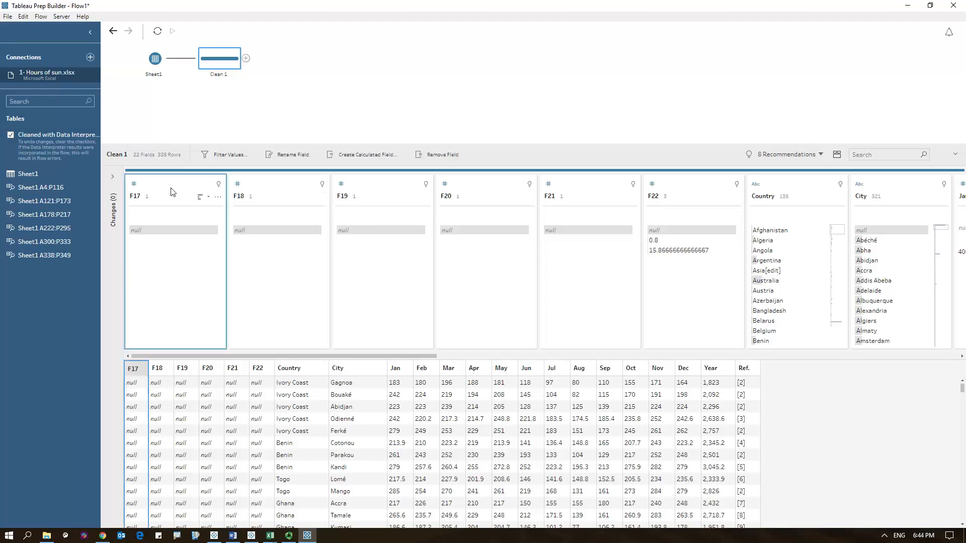
{"action": "left_click", "coordinate": [701, 198], "text": "shift"}
{"action": "right_click", "coordinate": [701, 199]}
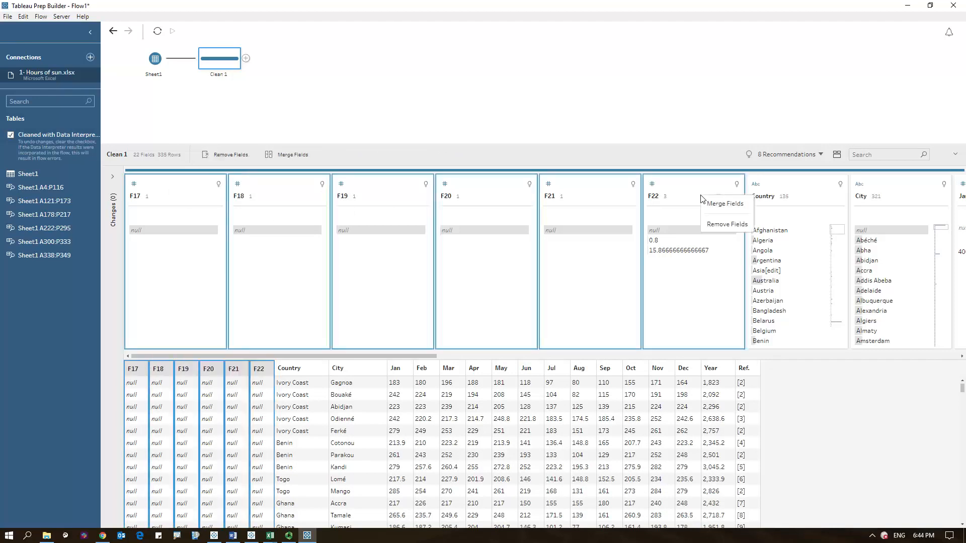
{"action": "left_click", "coordinate": [716, 224]}
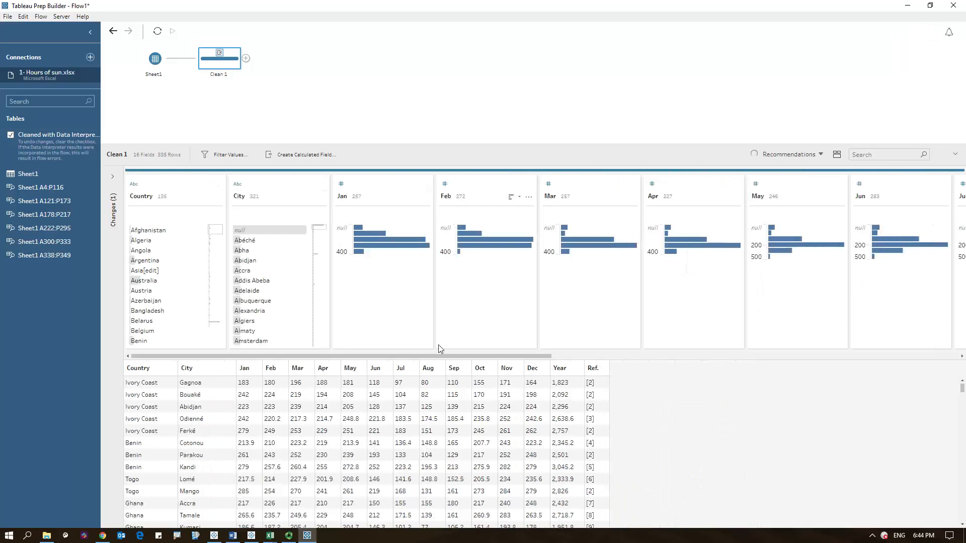
- Remove the Year and Ref. fields from the Clean step
{"action": "left_click_drag", "start_coordinate": [443, 355], "coordinate": [895, 345]}
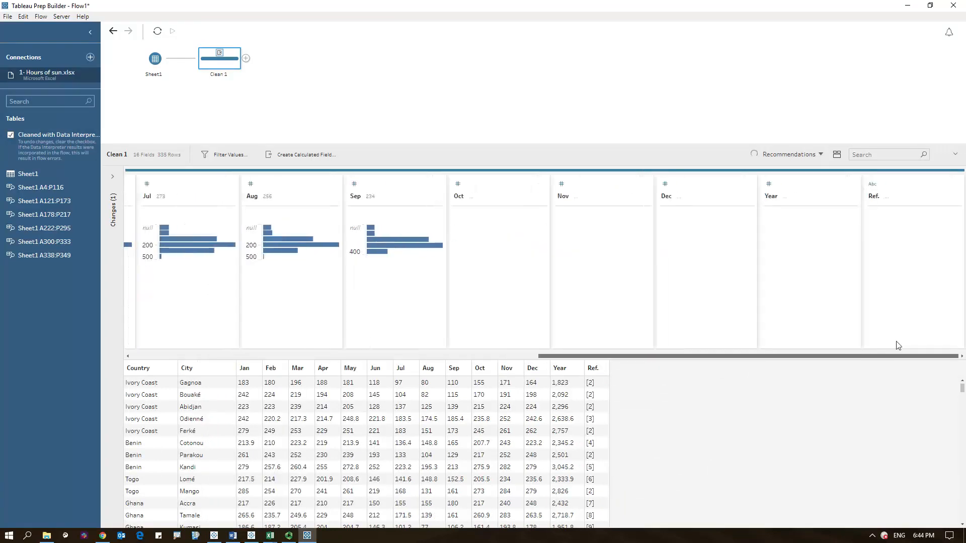
{"action": "left_click", "coordinate": [794, 188]}
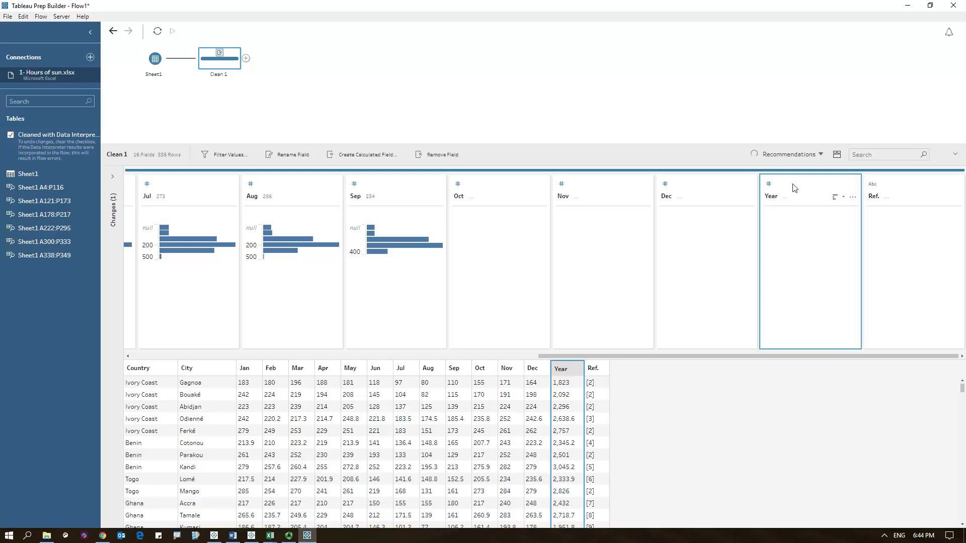
{"action": "left_click", "coordinate": [899, 196], "text": "ctrl"}
{"action": "right_click", "coordinate": [899, 195]}
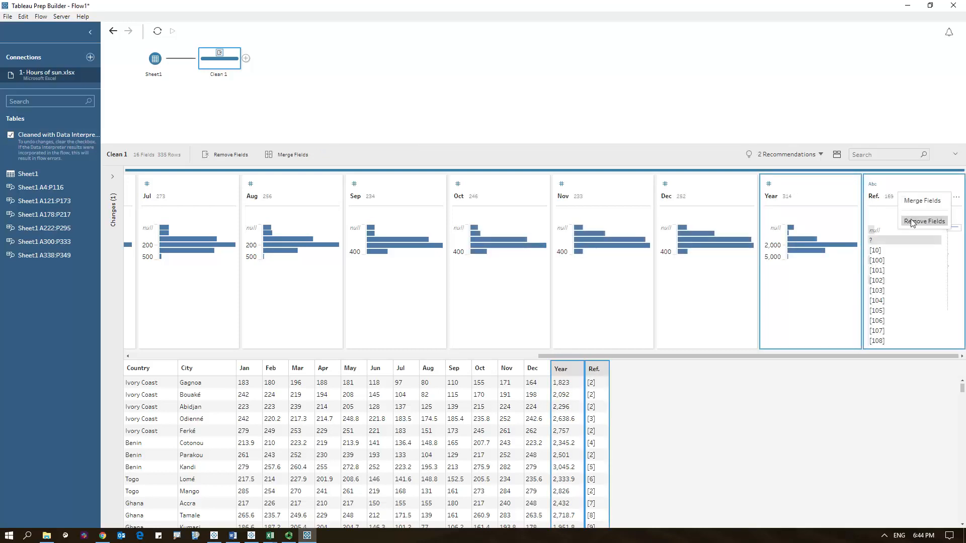
{"action": "left_click", "coordinate": [912, 221]}
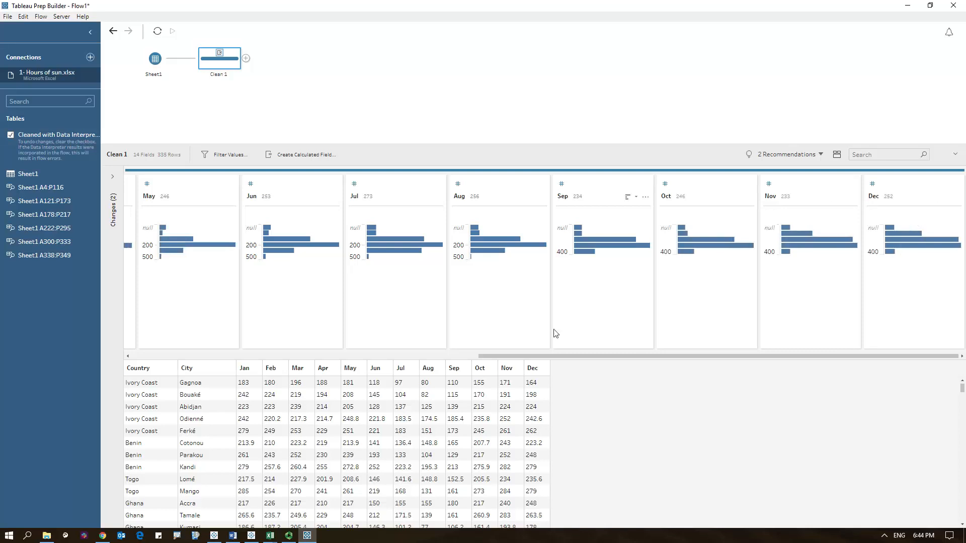
- Change the Country field's data role to Country/Region using the recommendation
{"action": "left_click_drag", "start_coordinate": [542, 356], "coordinate": [140, 354]}
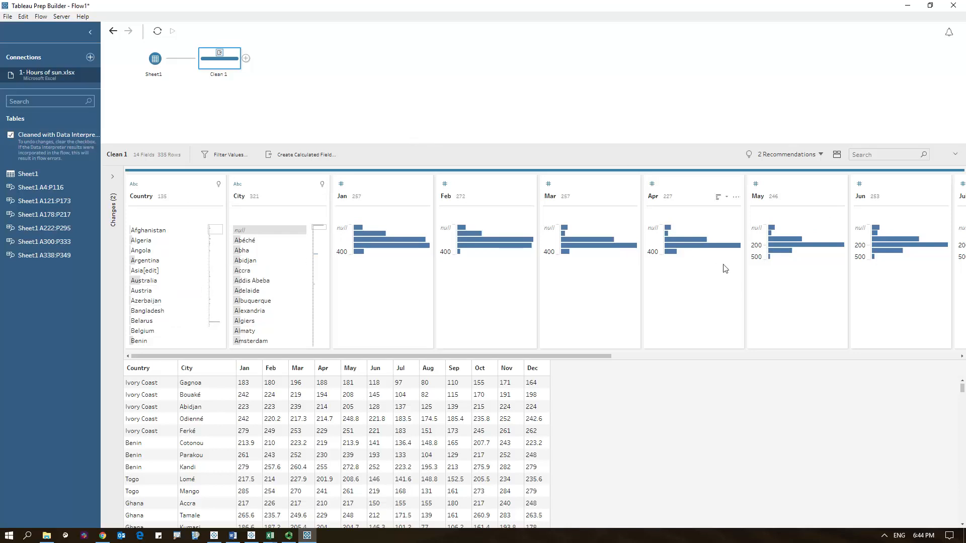
{"action": "left_click", "coordinate": [822, 156]}
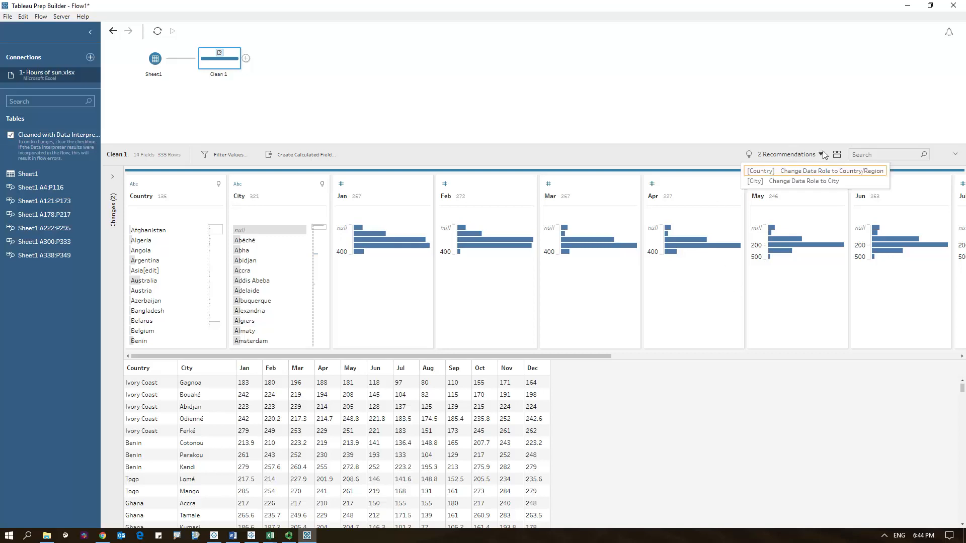
{"action": "left_click", "coordinate": [791, 171]}
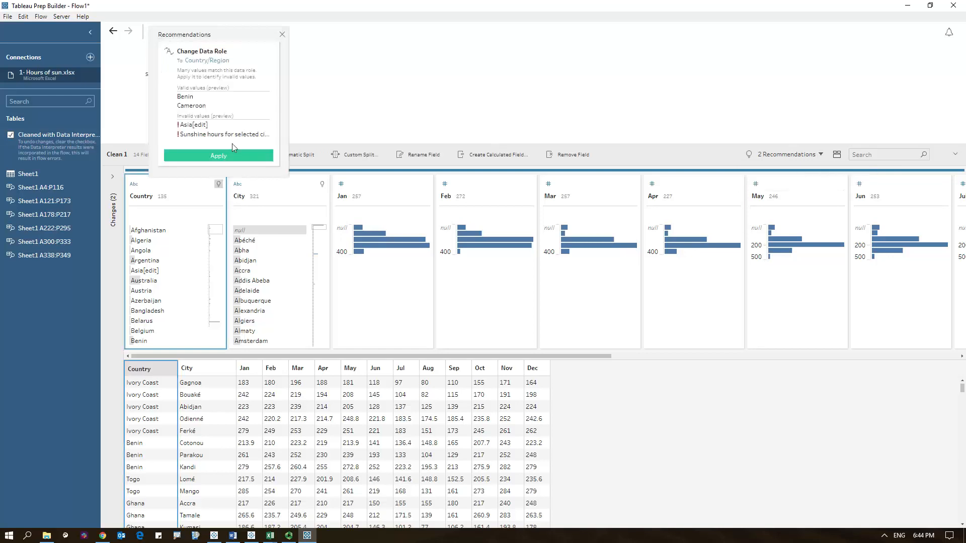
{"action": "left_click", "coordinate": [209, 155]}
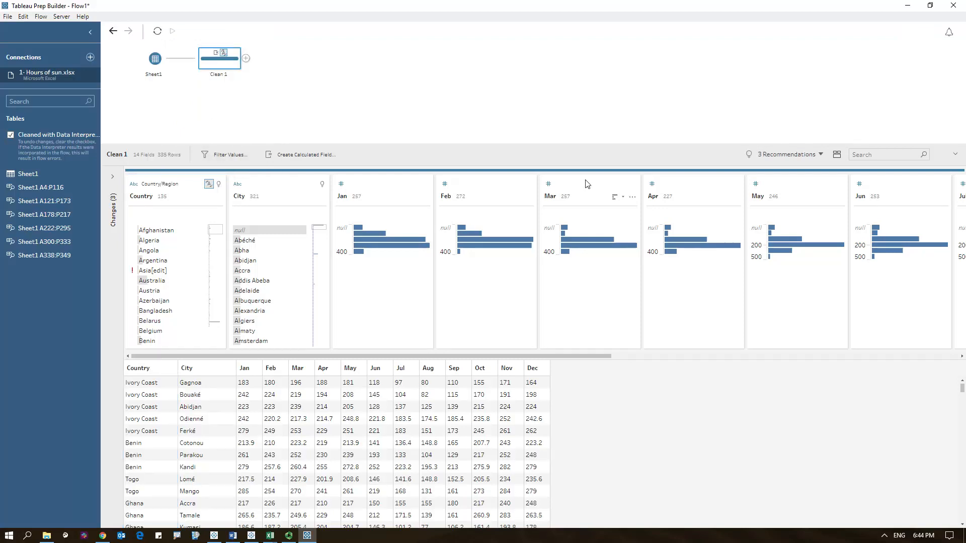
- Apply the recommended filter to exclude rows with invalid Country values
{"action": "left_click", "coordinate": [821, 156]}
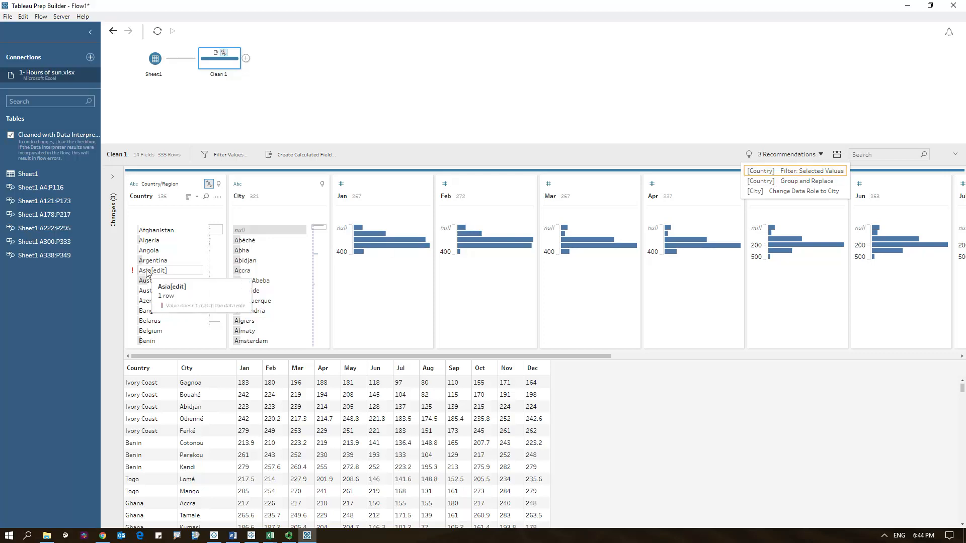
{"action": "mouse_move", "coordinate": [160, 276]}
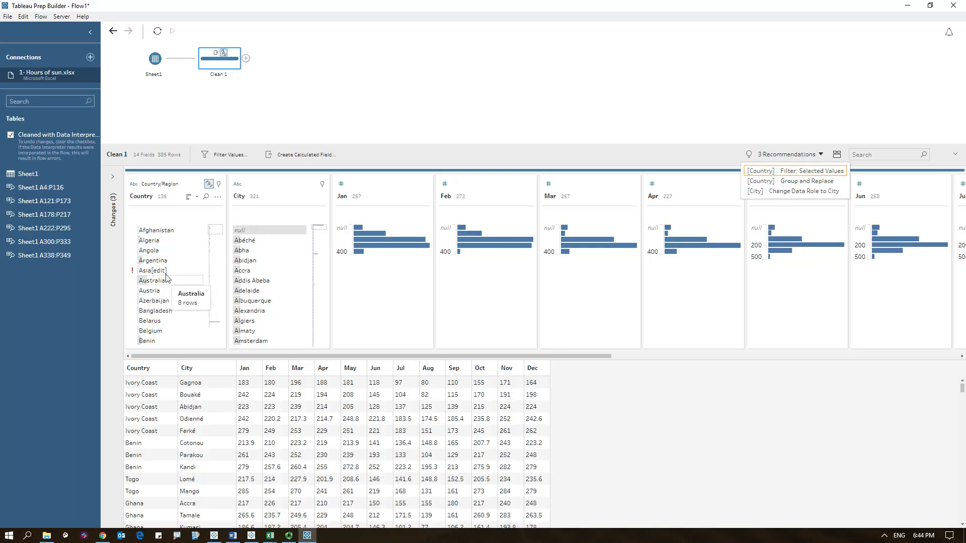
{"action": "left_click", "coordinate": [791, 175]}
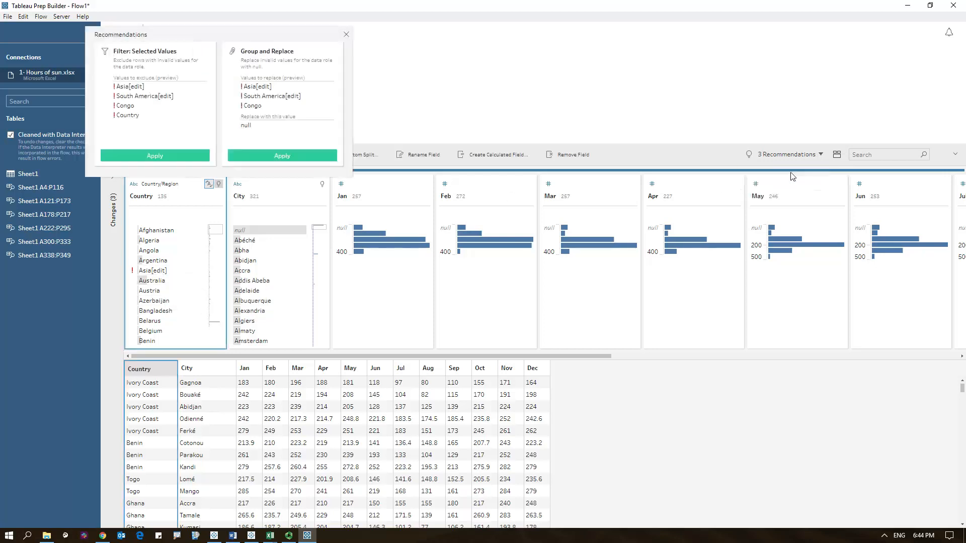
{"action": "left_click", "coordinate": [155, 156]}
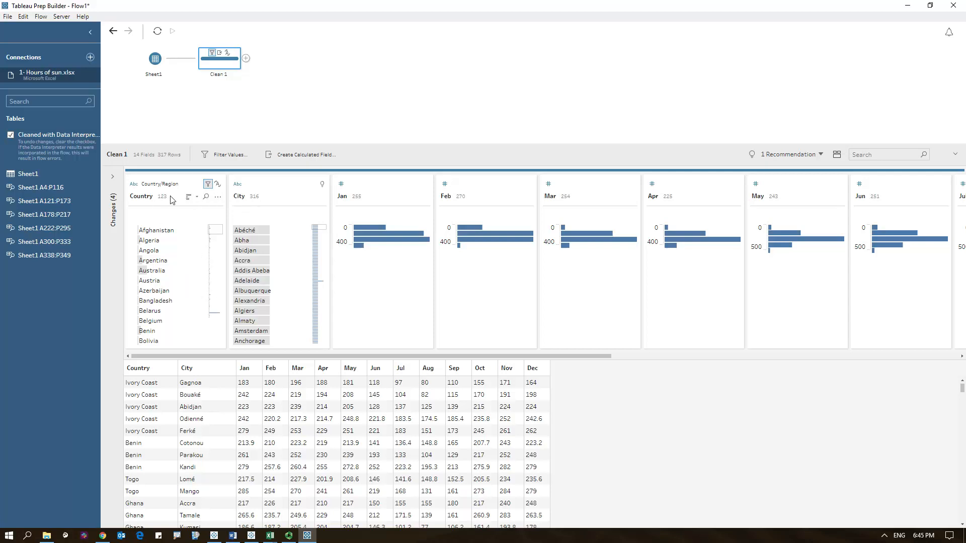
- Show only the not-valid values in the Country field, then clear that view filter
{"action": "left_click", "coordinate": [218, 198]}
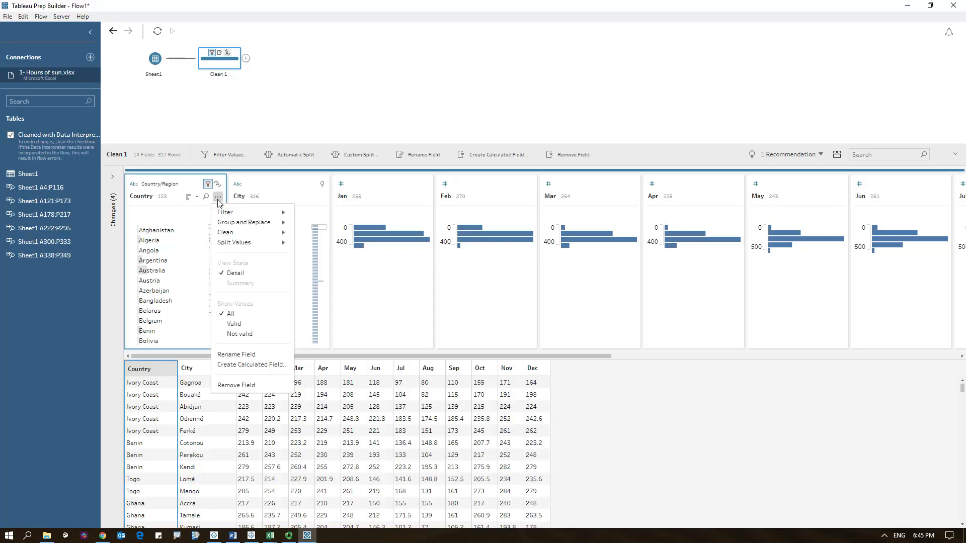
{"action": "left_click", "coordinate": [238, 334]}
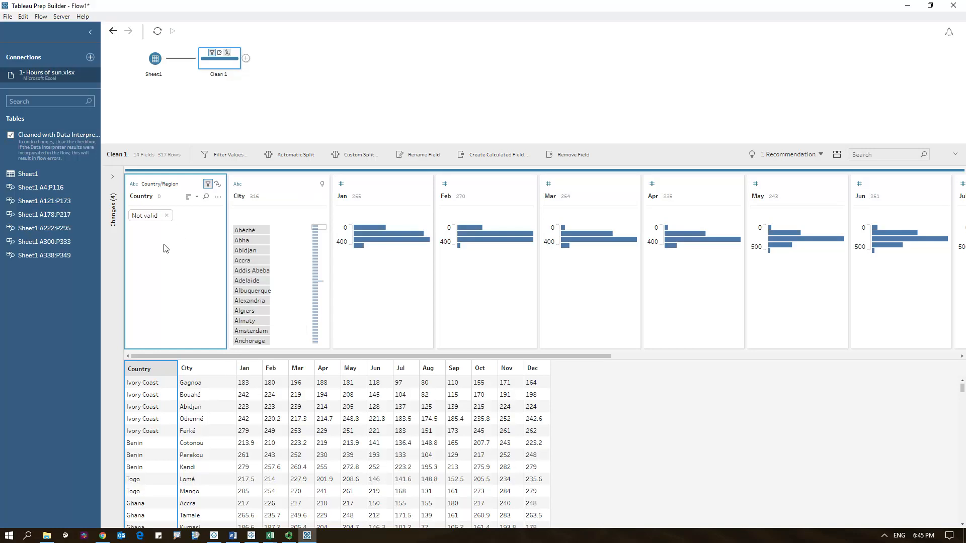
{"action": "left_click", "coordinate": [167, 217]}
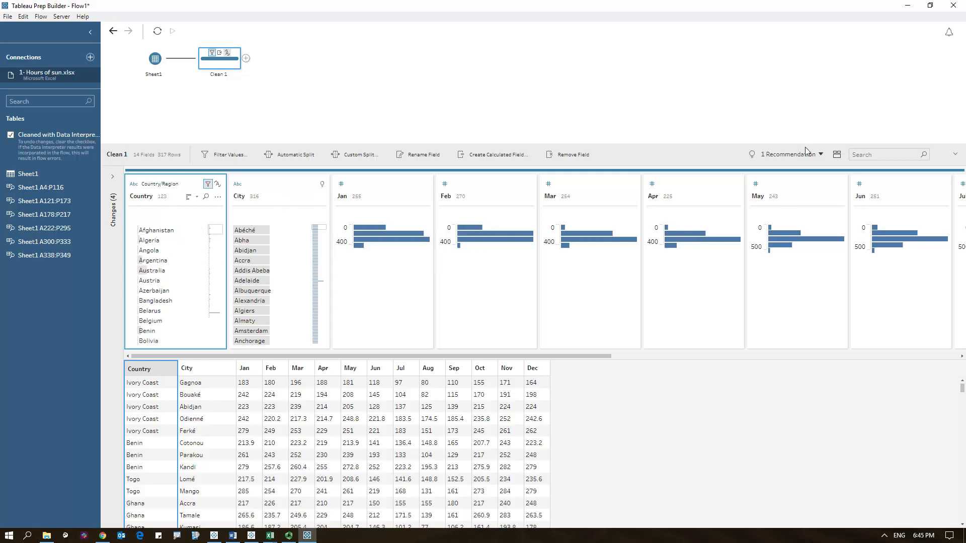
- Change the City field's data role to City using the recommendation
{"action": "left_click", "coordinate": [821, 155]}
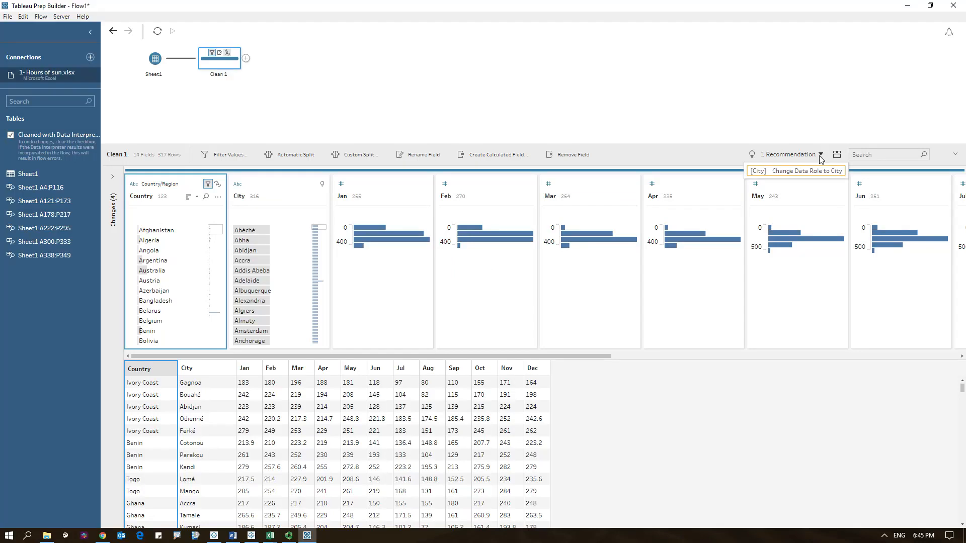
{"action": "left_click", "coordinate": [797, 171]}
{"action": "left_click", "coordinate": [322, 157]}
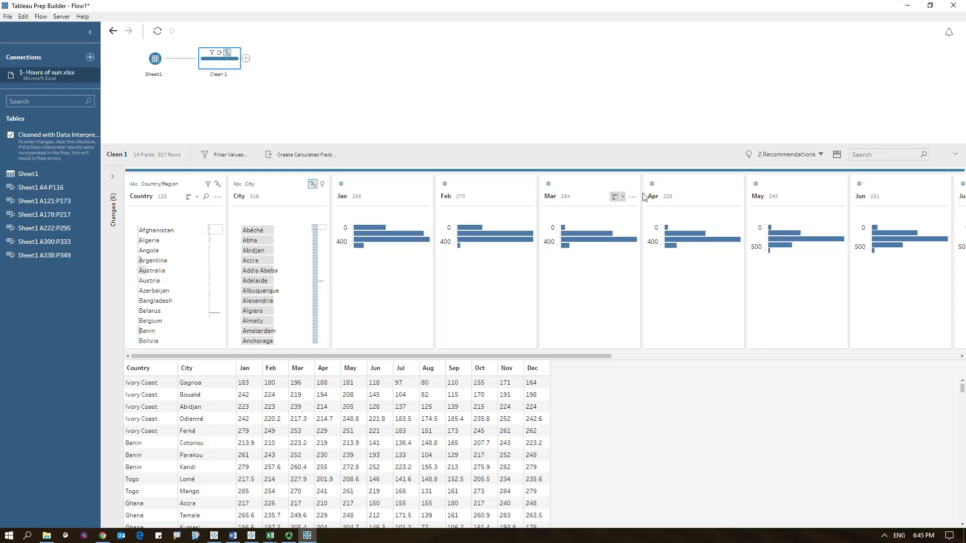
- Apply the recommended filter to exclude rows with invalid City values
{"action": "mouse_move", "coordinate": [420, 236]}
{"action": "left_click", "coordinate": [821, 154]}
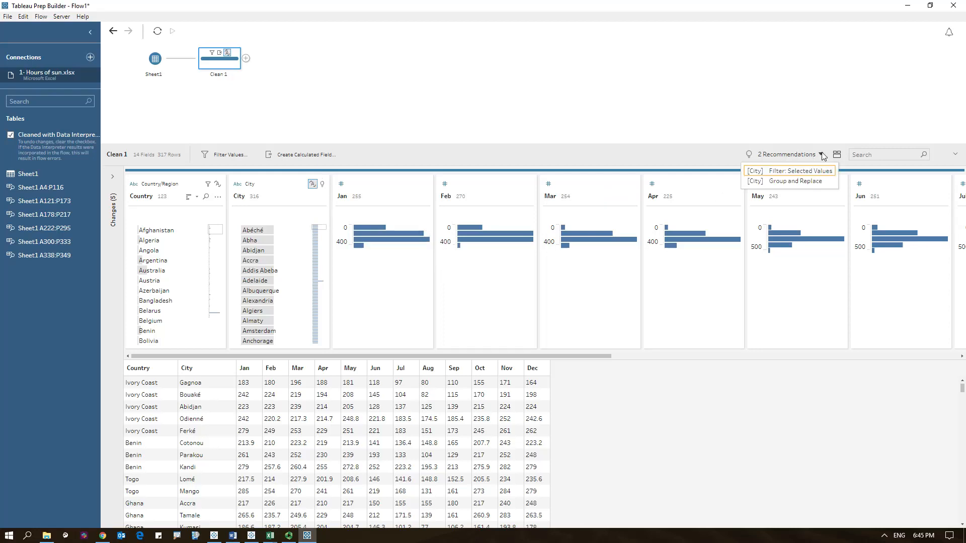
{"action": "left_click", "coordinate": [775, 176]}
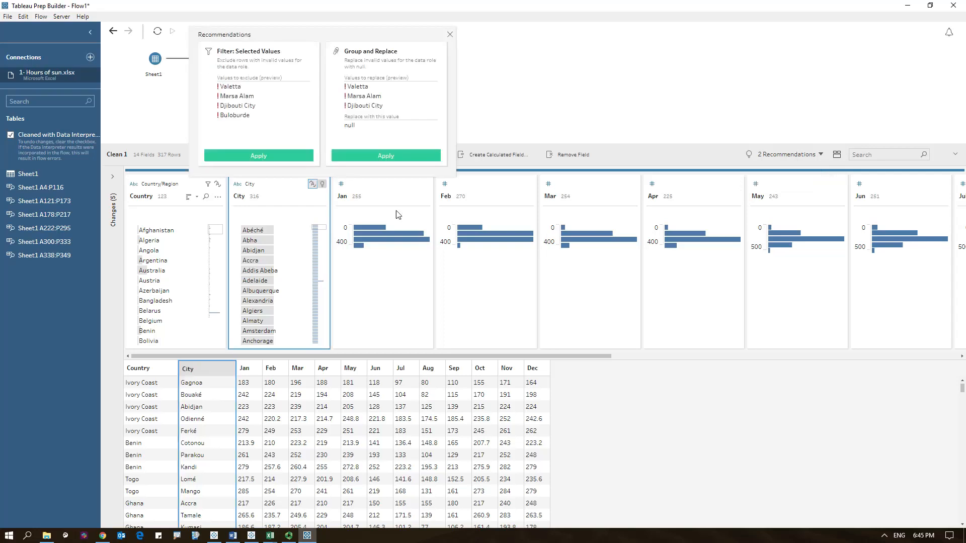
{"action": "left_click", "coordinate": [254, 156]}
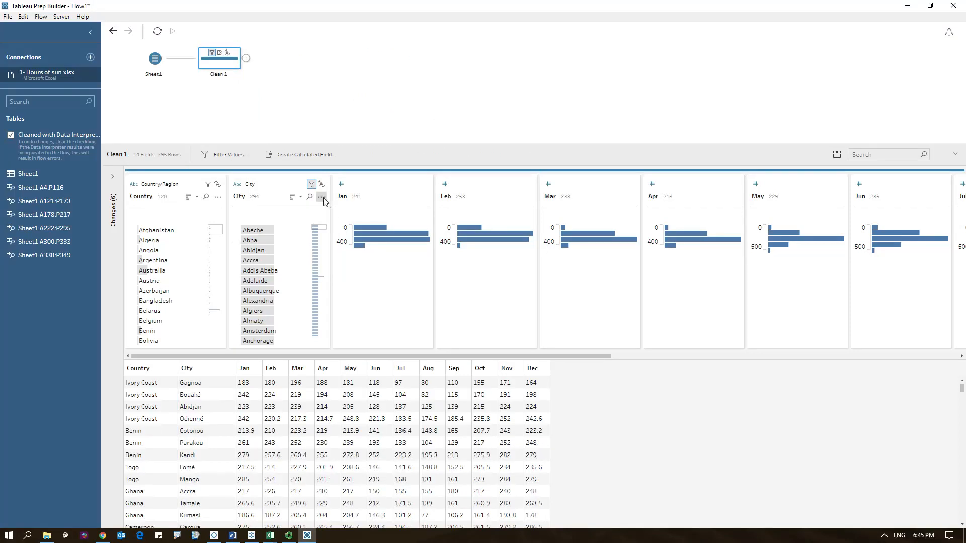
- Show only the not-valid values in the City field, then clear that view filter
{"action": "left_click", "coordinate": [321, 196]}
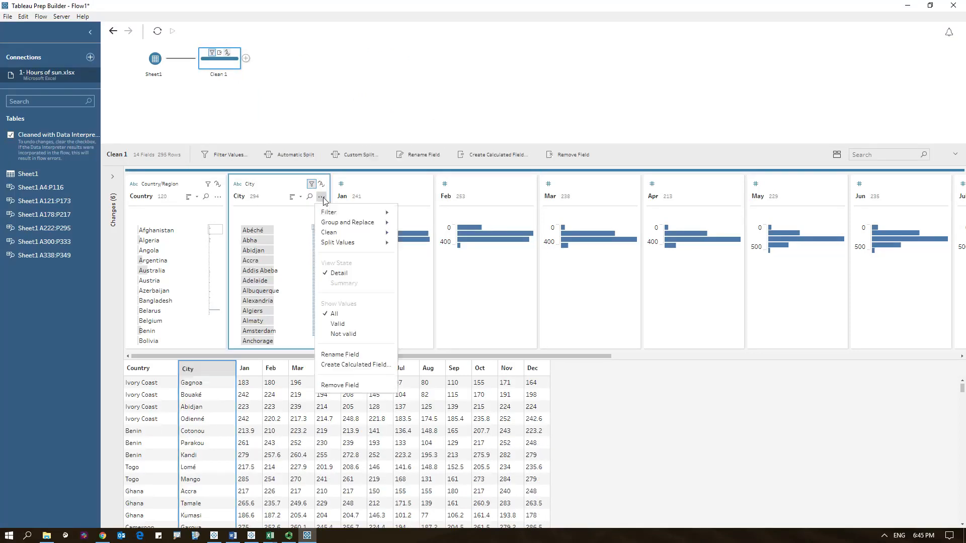
{"action": "left_click", "coordinate": [343, 334]}
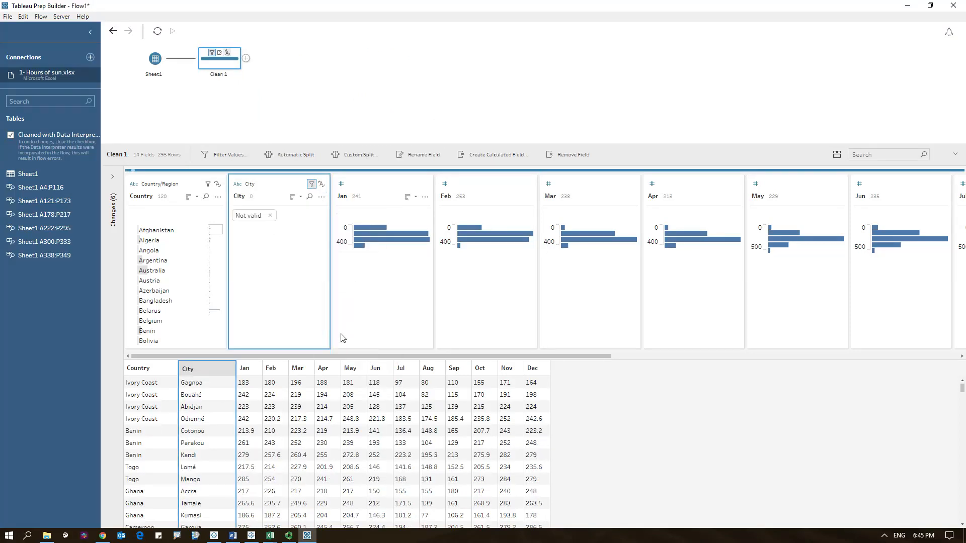
{"action": "left_click", "coordinate": [270, 216]}
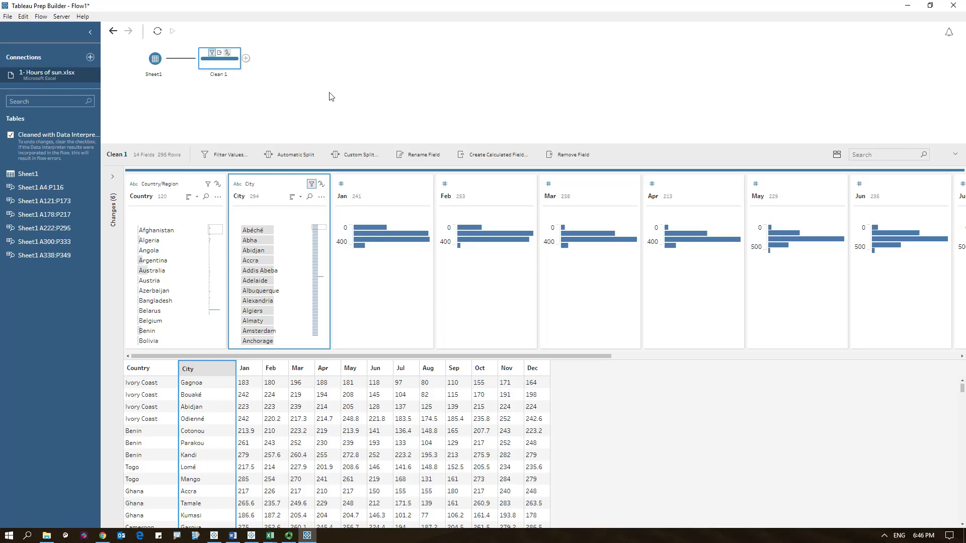
- Add a Pivot step after Clean 1 and pivot the twelve month columns, Jan through Dec, into rows
{"action": "left_click", "coordinate": [247, 59]}
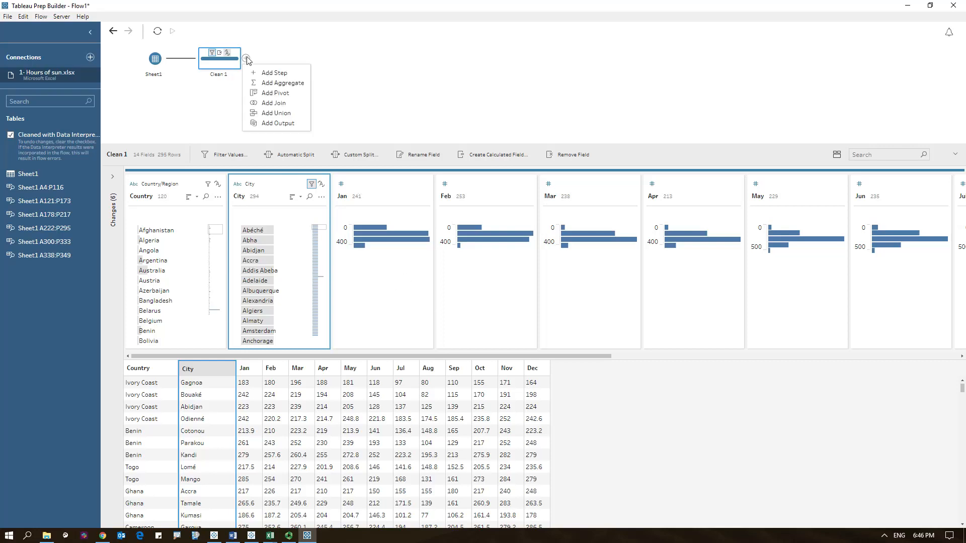
{"action": "left_click", "coordinate": [270, 92]}
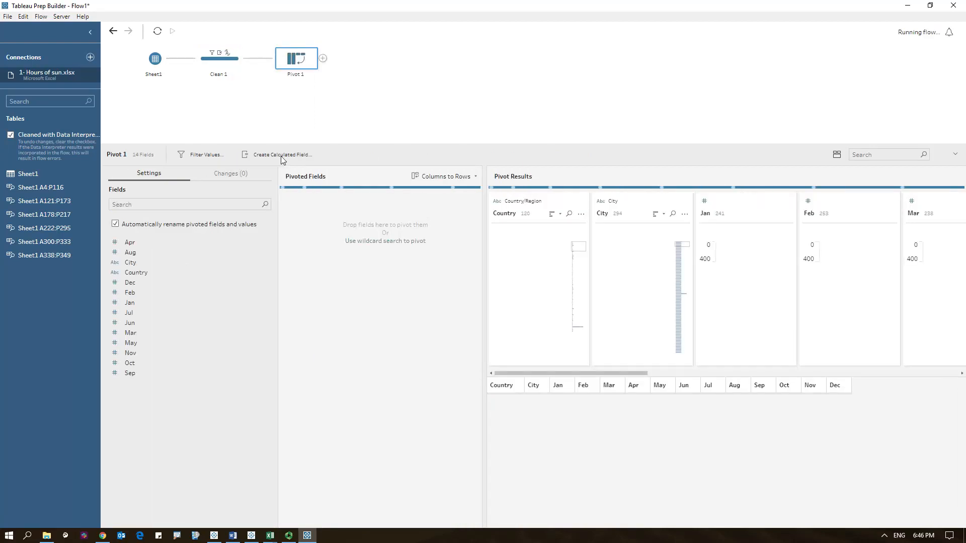
{"action": "left_click", "coordinate": [136, 244]}
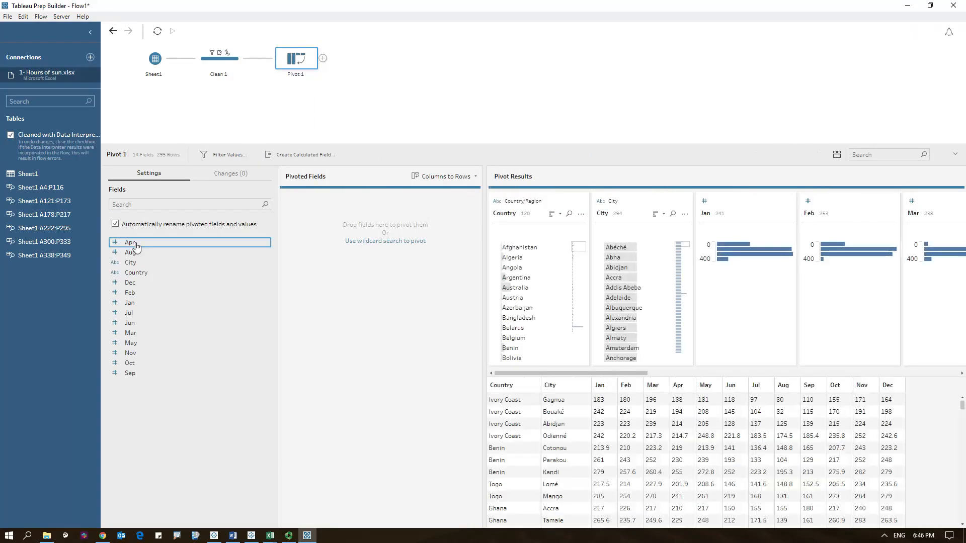
{"action": "left_click", "coordinate": [137, 373], "text": "shift"}
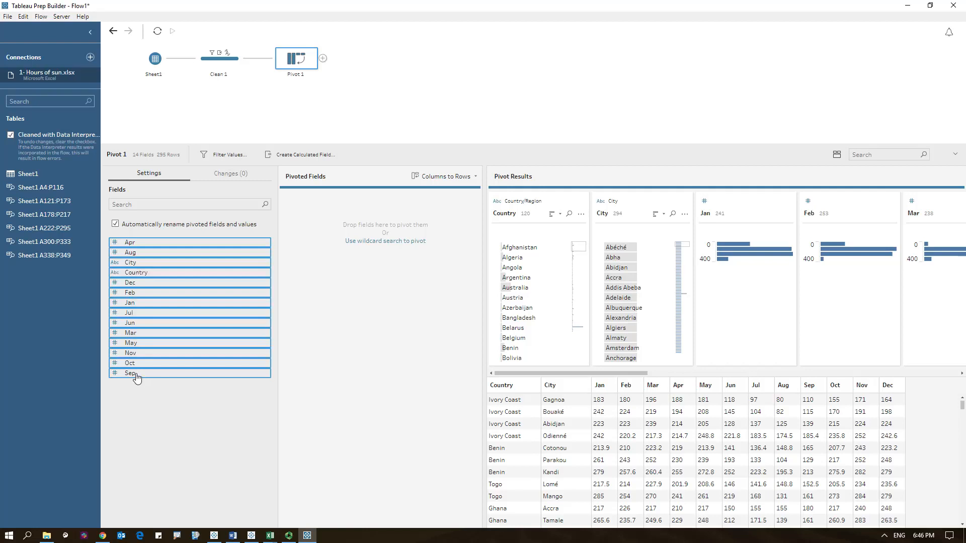
{"action": "left_click", "coordinate": [138, 262], "text": "ctrl"}
{"action": "left_click", "coordinate": [149, 272], "text": "ctrl"}
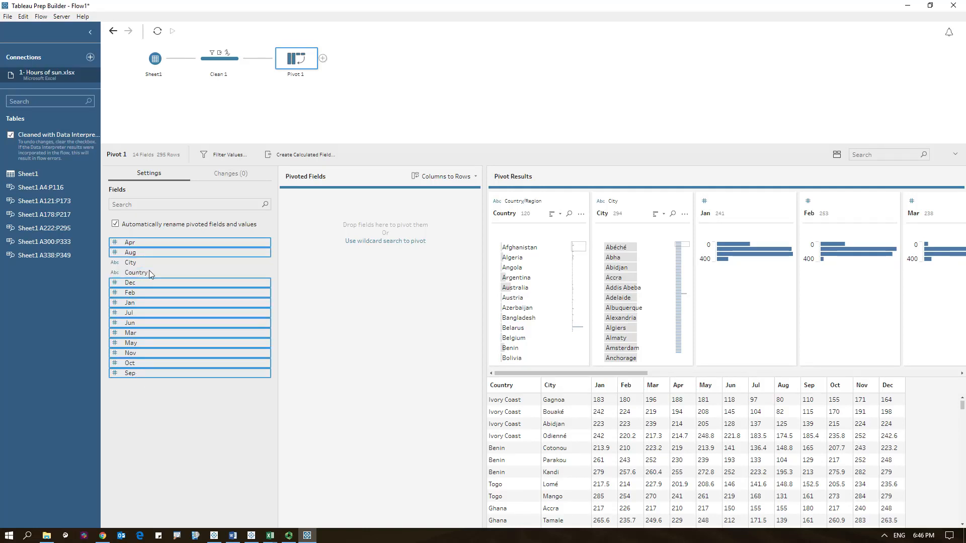
{"action": "left_click_drag", "start_coordinate": [157, 314], "coordinate": [341, 315]}
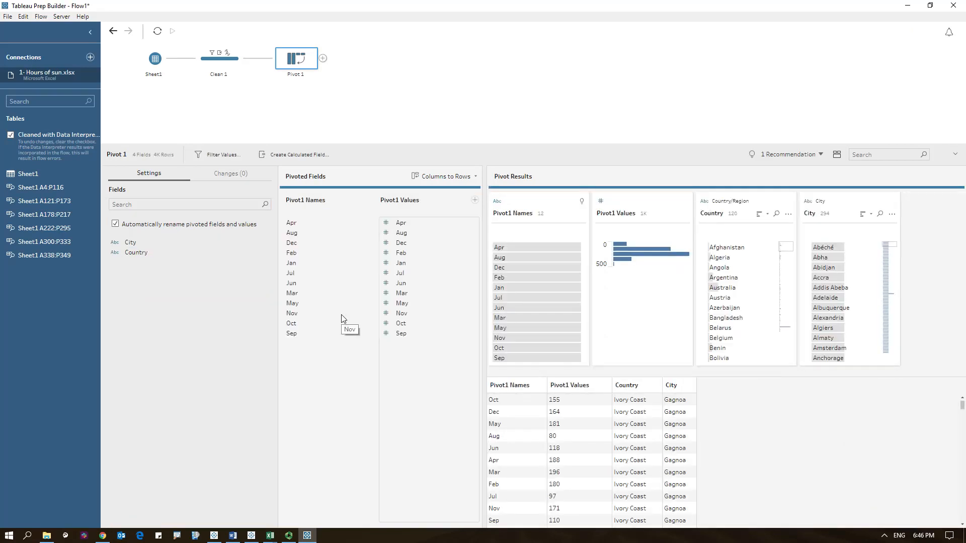
- Rename the pivoted names field to Period and the pivoted values field to hours of sun
{"action": "double_click", "coordinate": [312, 202]}
{"action": "type", "text": "Period"}
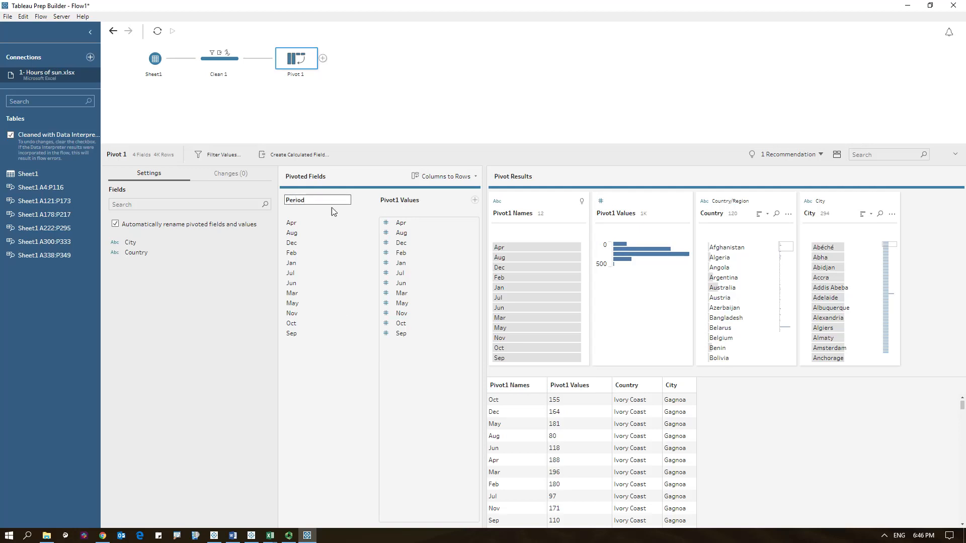
{"action": "double_click", "coordinate": [415, 202]}
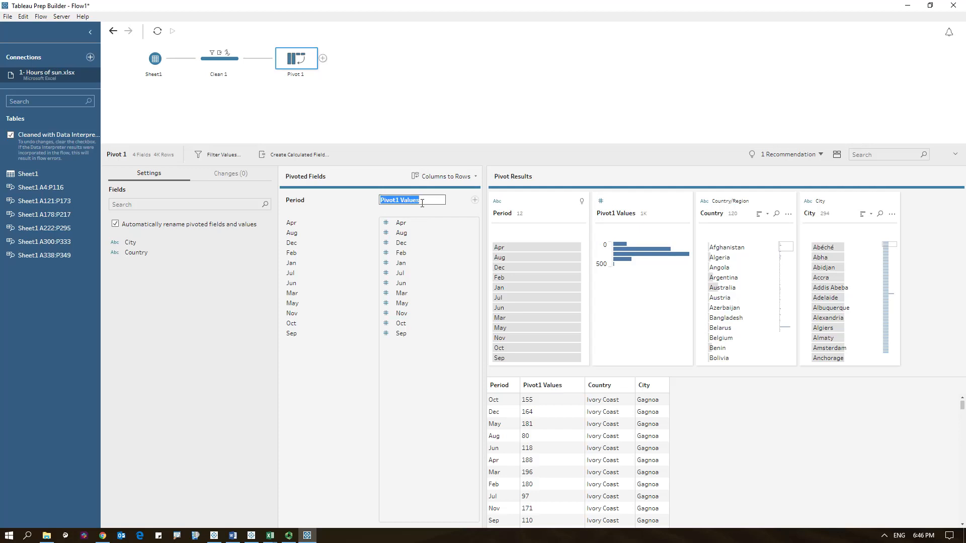
{"action": "type", "text": "hours of sun"}
{"action": "left_click", "coordinate": [476, 94]}
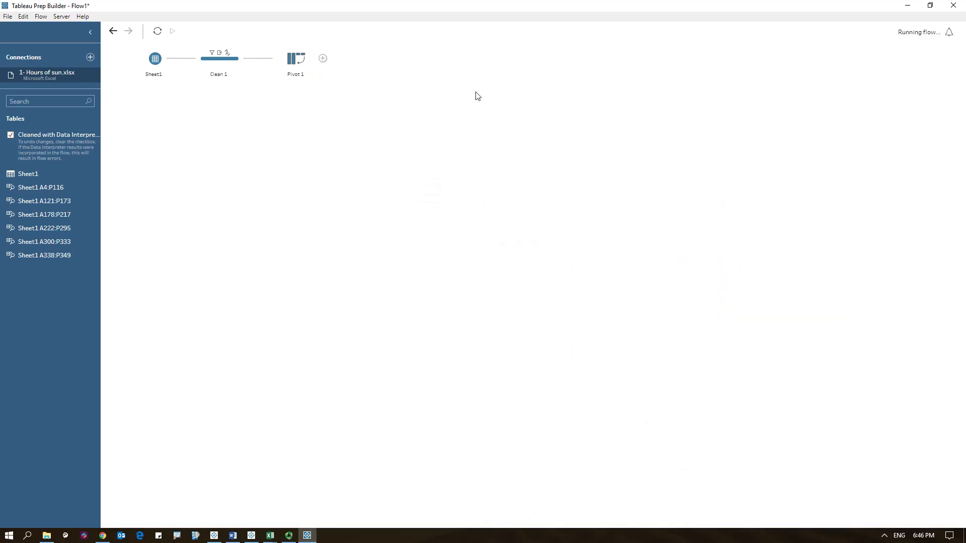
- Add a Clean step after Pivot 1 and move the hours of sun field to the end
{"action": "left_click", "coordinate": [293, 67]}
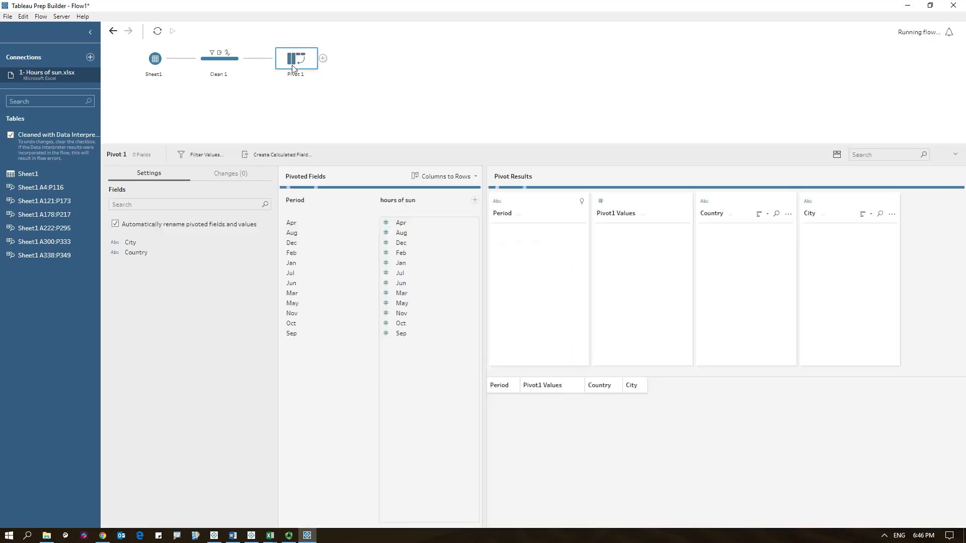
{"action": "left_click", "coordinate": [323, 59]}
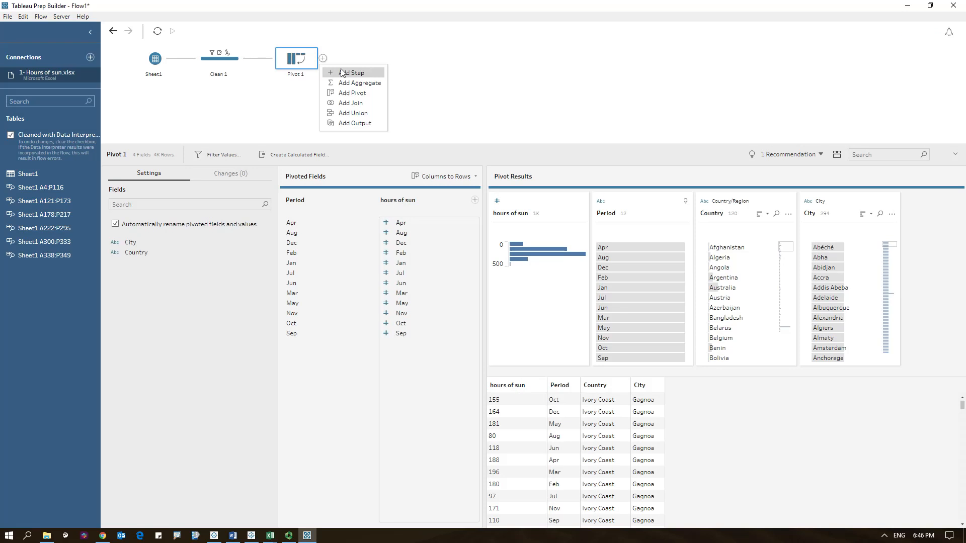
{"action": "left_click", "coordinate": [336, 71]}
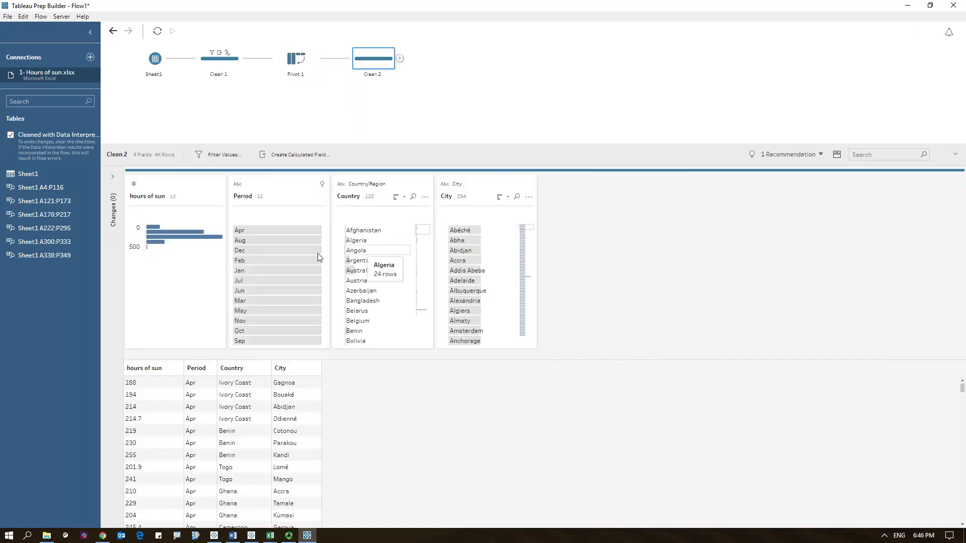
{"action": "left_click_drag", "start_coordinate": [163, 196], "coordinate": [553, 218]}
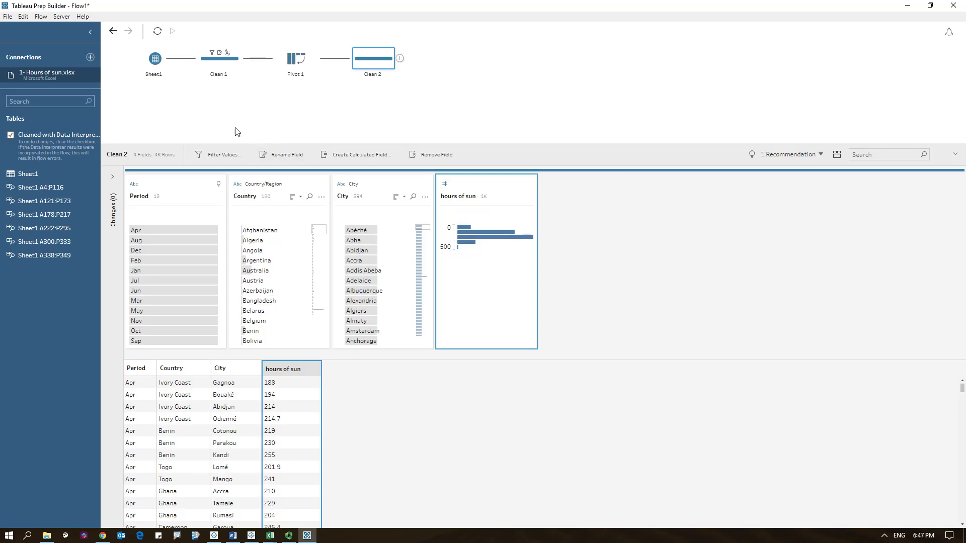
- Add a Microsoft Excel connection to the file 2- temperature.xlsx in the March 2019 folder
{"action": "left_click", "coordinate": [90, 58]}
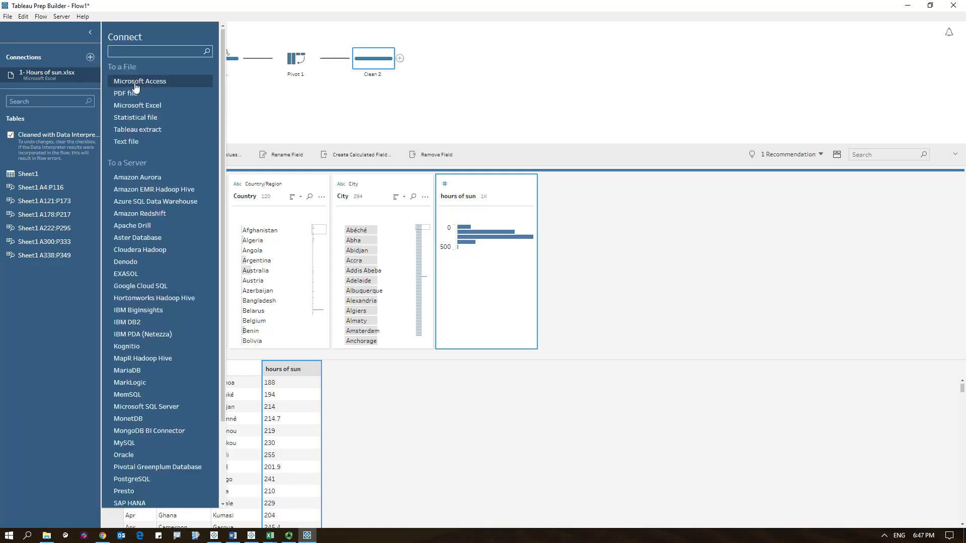
{"action": "left_click", "coordinate": [141, 108]}
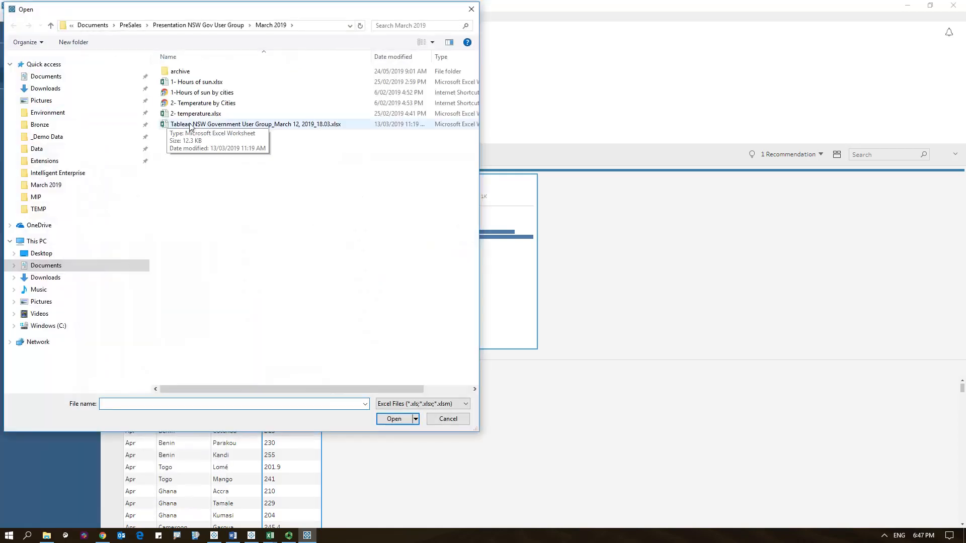
{"action": "double_click", "coordinate": [202, 121]}
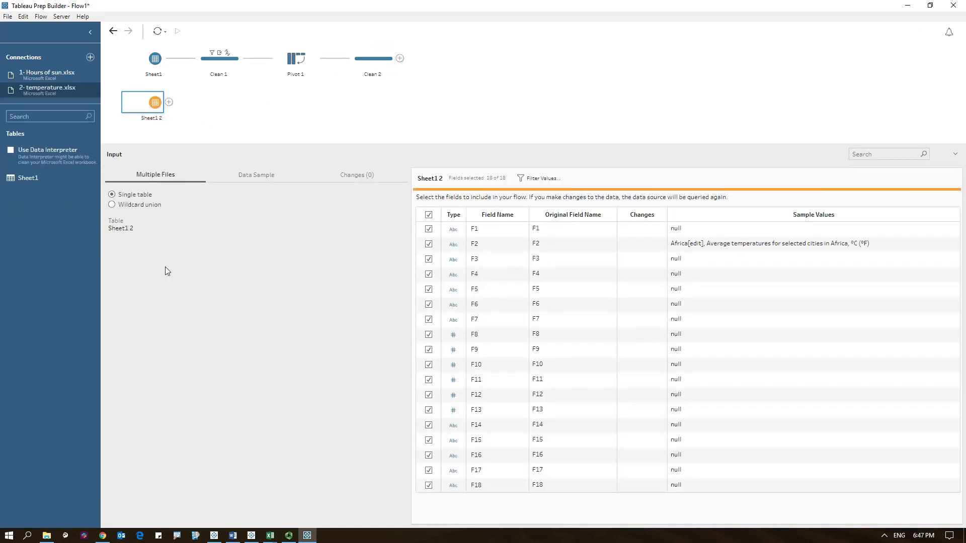
- Turn on Data Interpreter for the temperature input and add a Clean step after it
{"action": "left_click", "coordinate": [11, 150]}
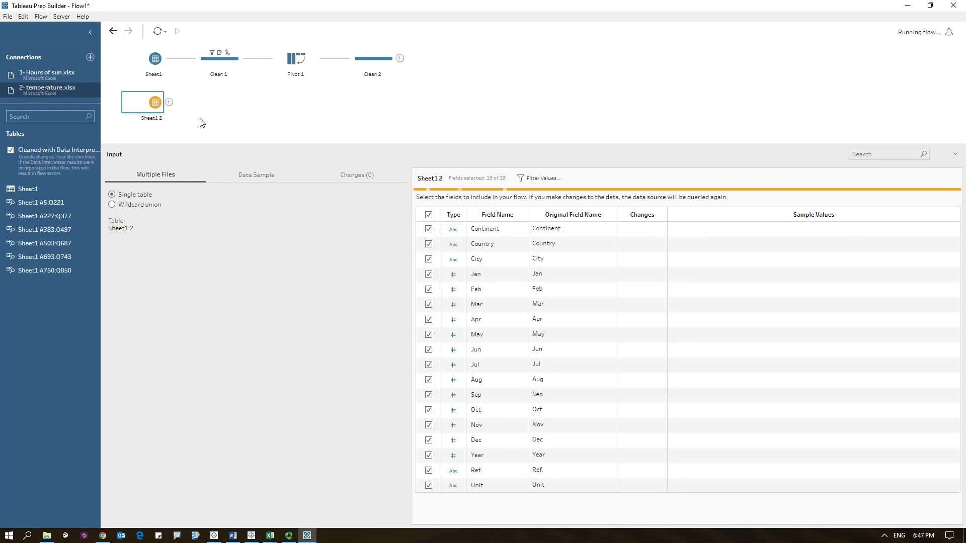
{"action": "left_click", "coordinate": [169, 103]}
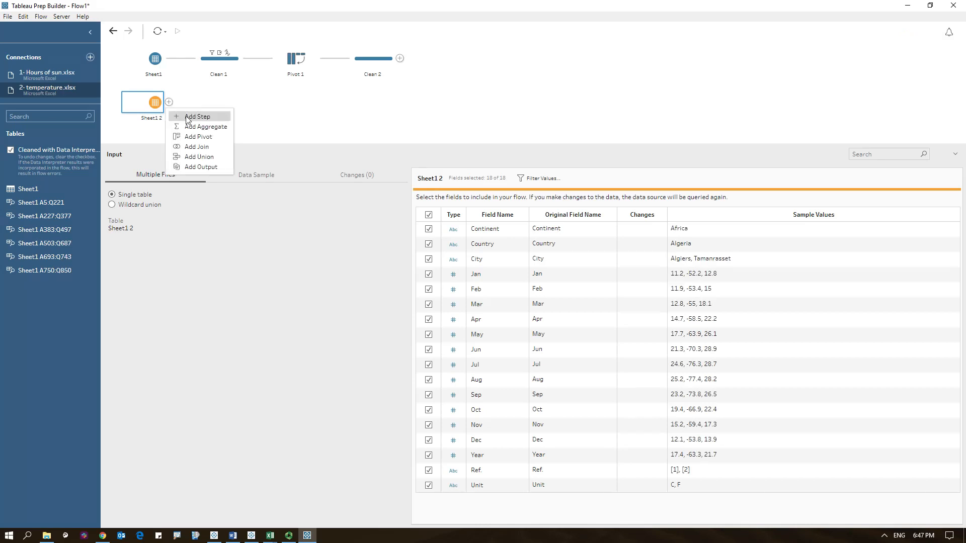
{"action": "left_click", "coordinate": [188, 121]}
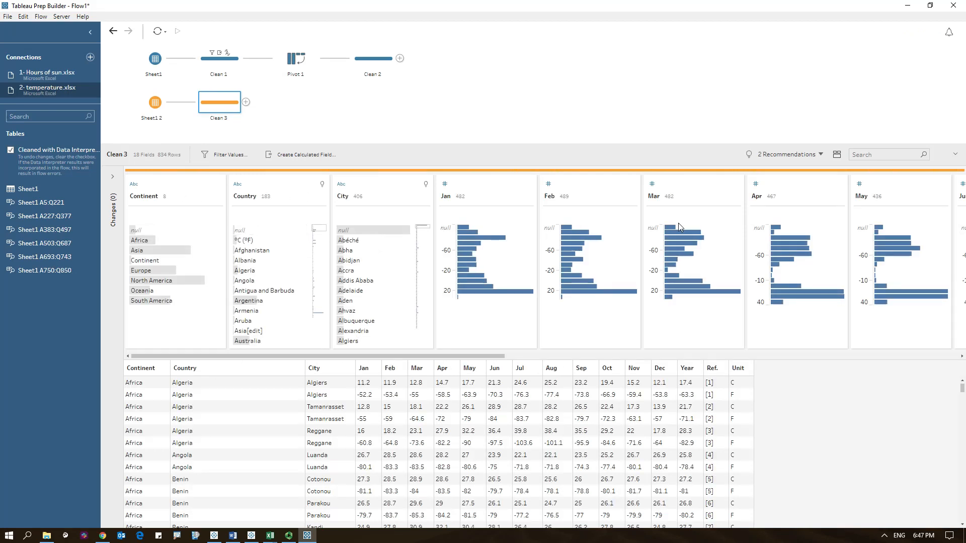
- Apply the recommendation to change the Country field's data role to Country/Region
{"action": "left_click", "coordinate": [820, 156]}
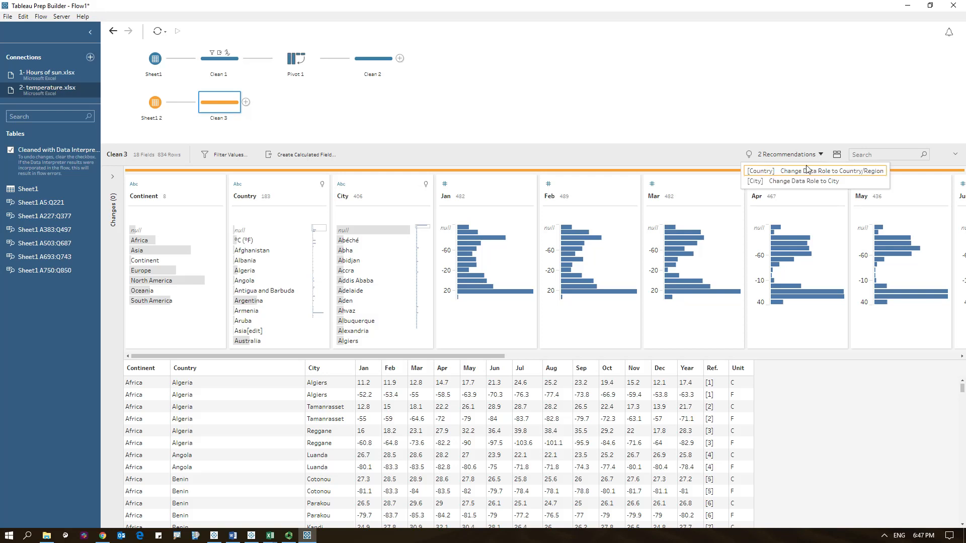
{"action": "left_click", "coordinate": [801, 171]}
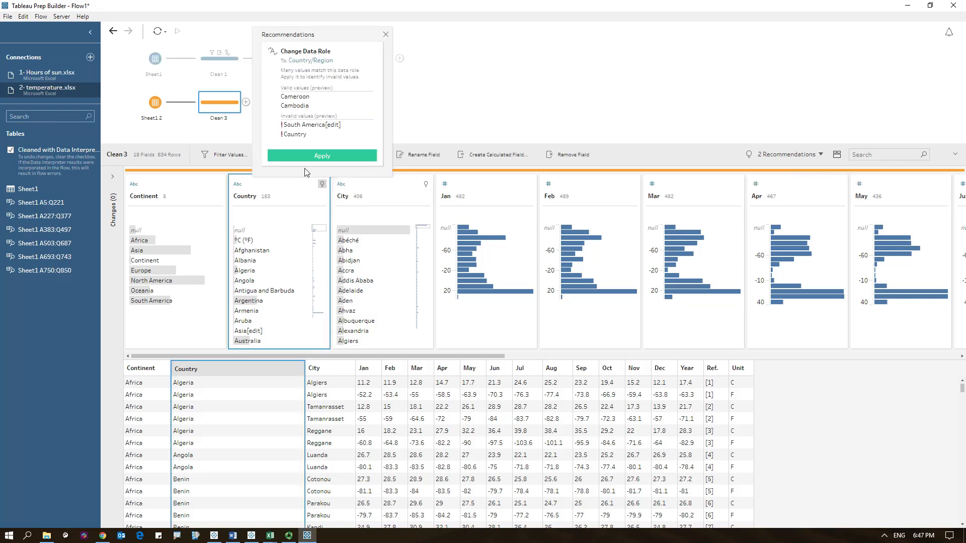
{"action": "left_click", "coordinate": [312, 156]}
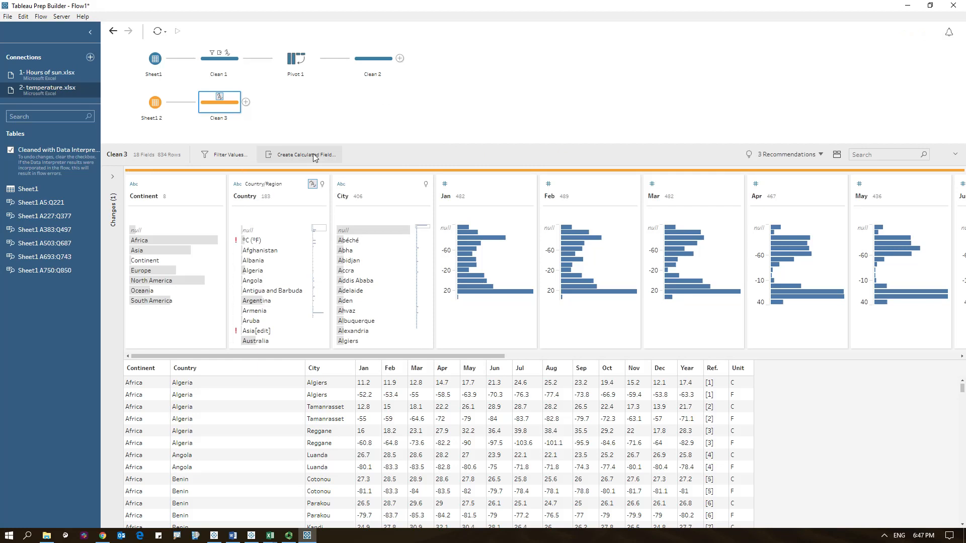
- Apply the recommendation to filter out the invalid Country values
{"action": "left_click", "coordinate": [821, 155]}
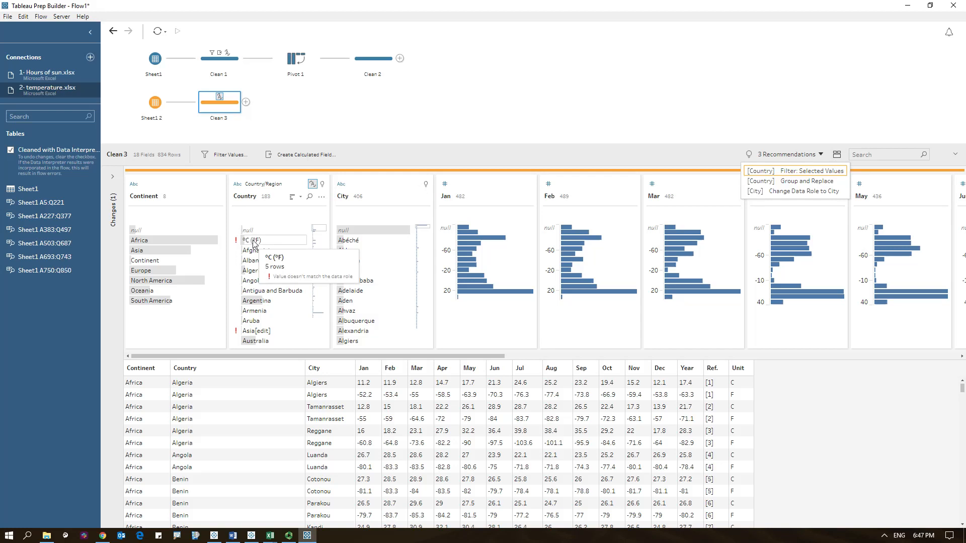
{"action": "left_click", "coordinate": [807, 172]}
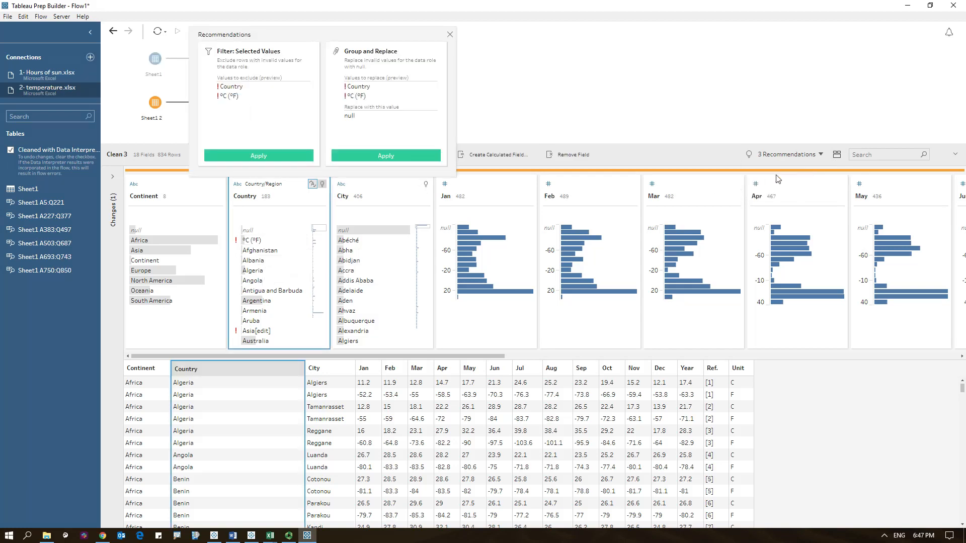
{"action": "left_click", "coordinate": [252, 158]}
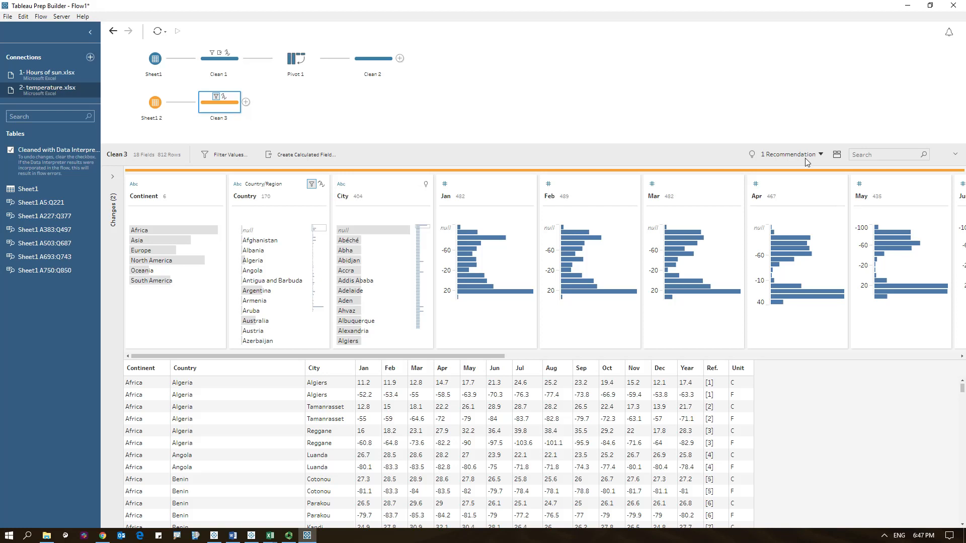
- Apply the recommendation to change the City field's data role to City
{"action": "left_click", "coordinate": [822, 156]}
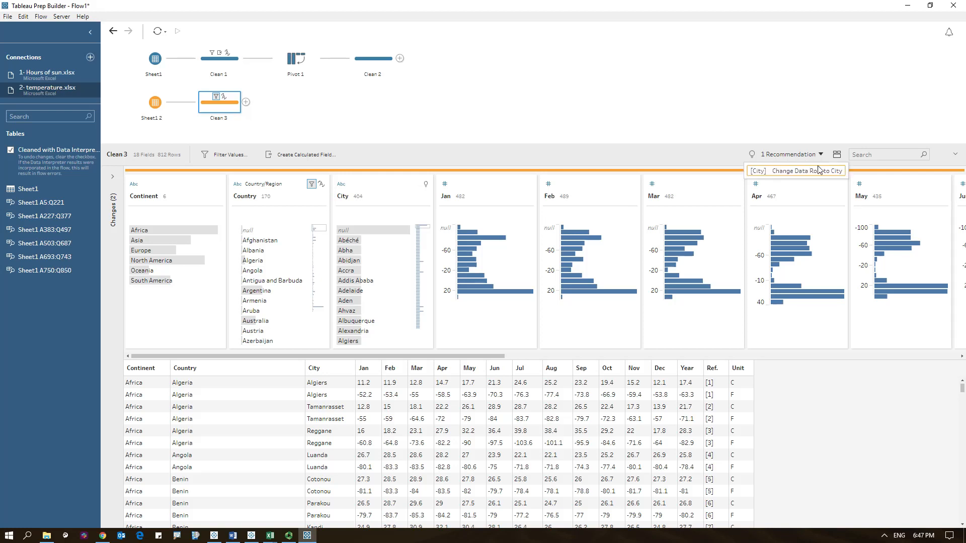
{"action": "left_click", "coordinate": [816, 171]}
{"action": "left_click", "coordinate": [427, 156]}
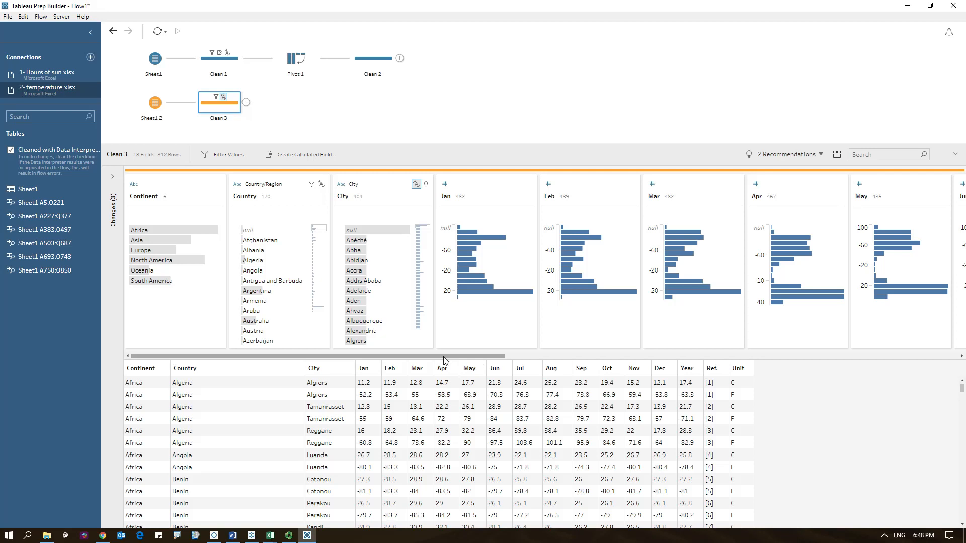
- Keep only the C values in the Unit field
{"action": "left_click_drag", "start_coordinate": [444, 361], "coordinate": [964, 357]}
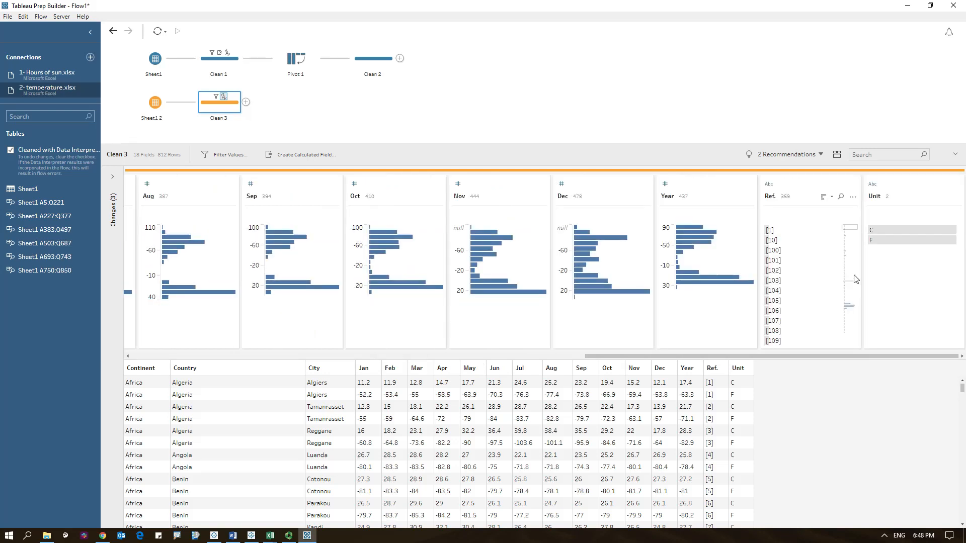
{"action": "left_click", "coordinate": [882, 231]}
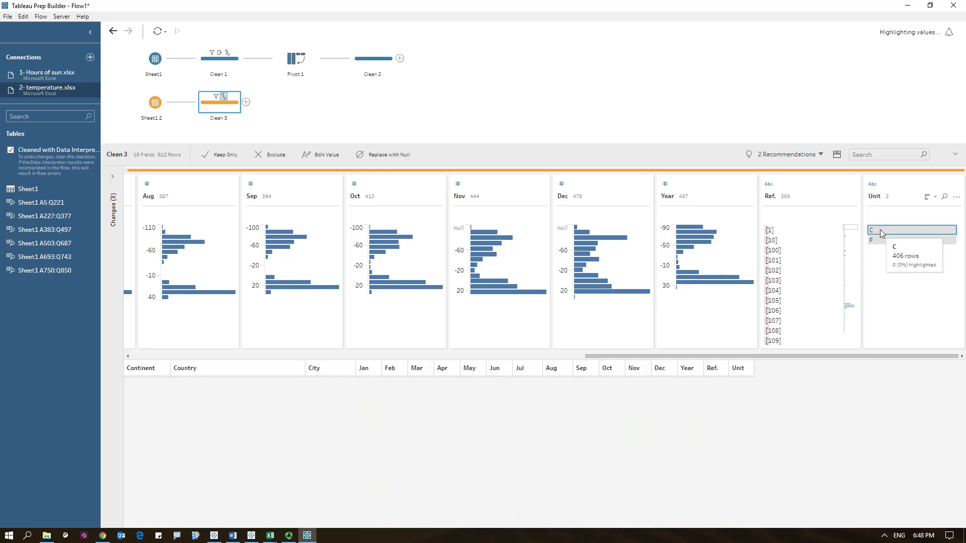
{"action": "right_click", "coordinate": [881, 232]}
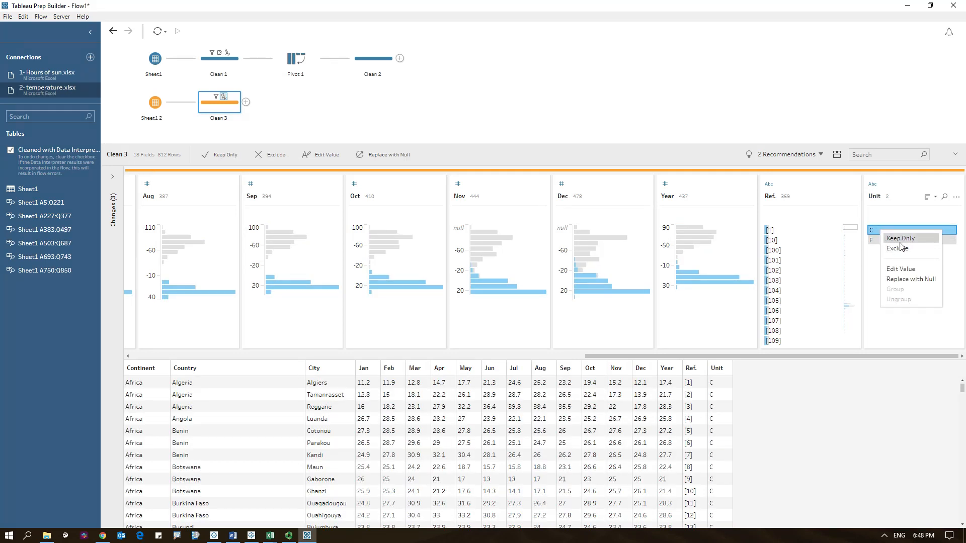
{"action": "left_click", "coordinate": [900, 240]}
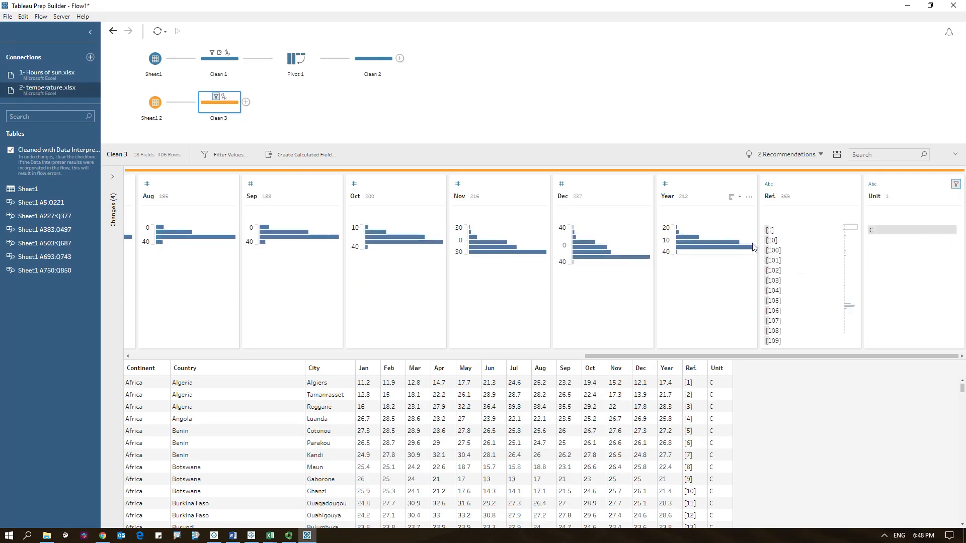
- Remove the Year, Ref. and Unit fields together
{"action": "left_click", "coordinate": [690, 190]}
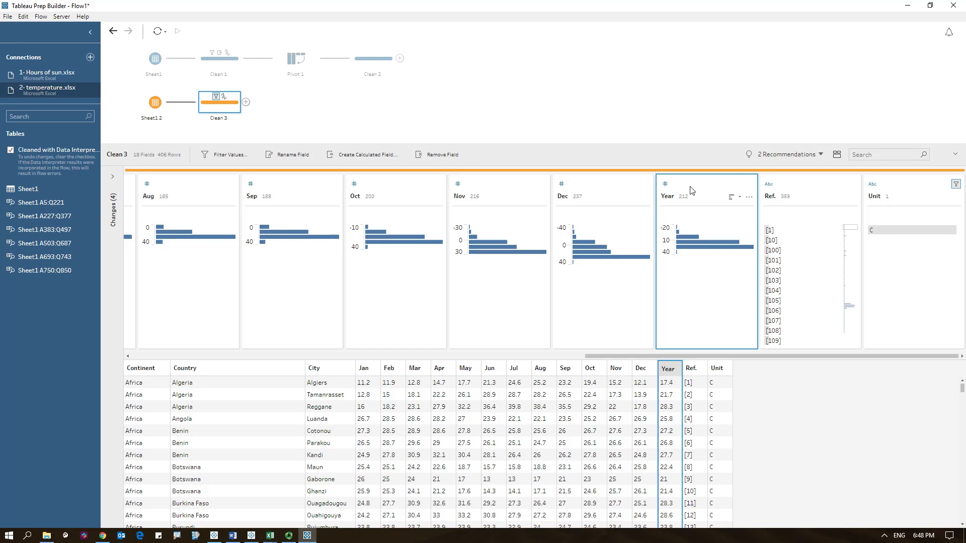
{"action": "left_click", "coordinate": [797, 193], "text": "ctrl"}
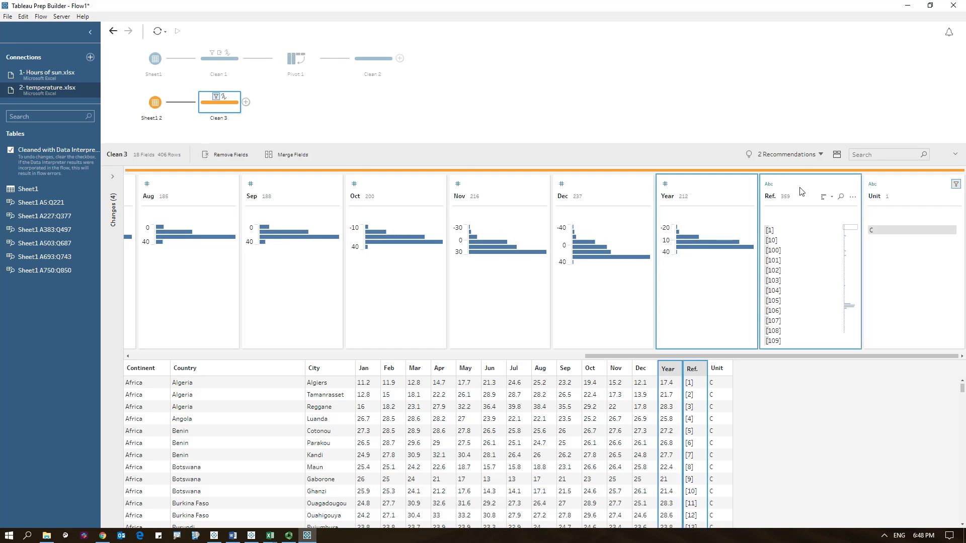
{"action": "left_click", "coordinate": [893, 192], "text": "ctrl"}
{"action": "right_click", "coordinate": [894, 193]}
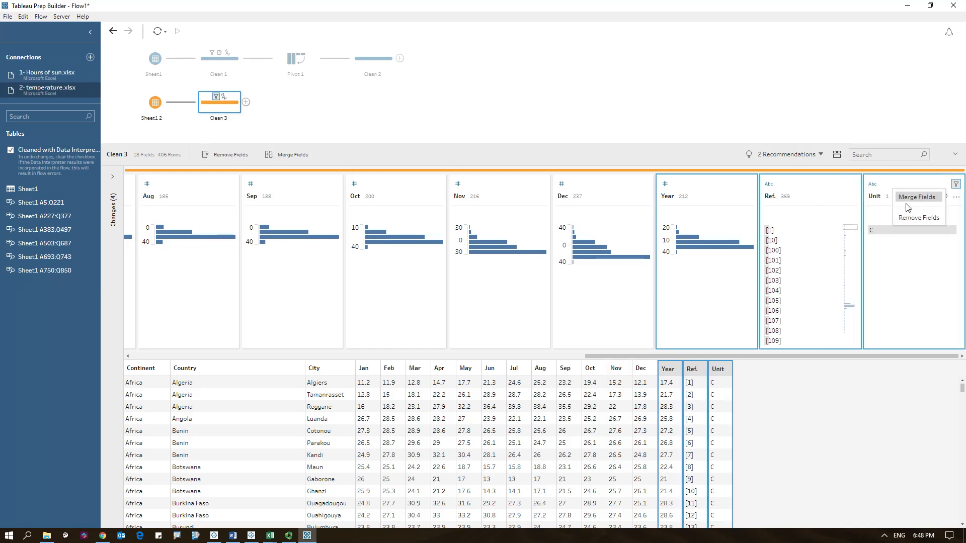
{"action": "left_click", "coordinate": [908, 218]}
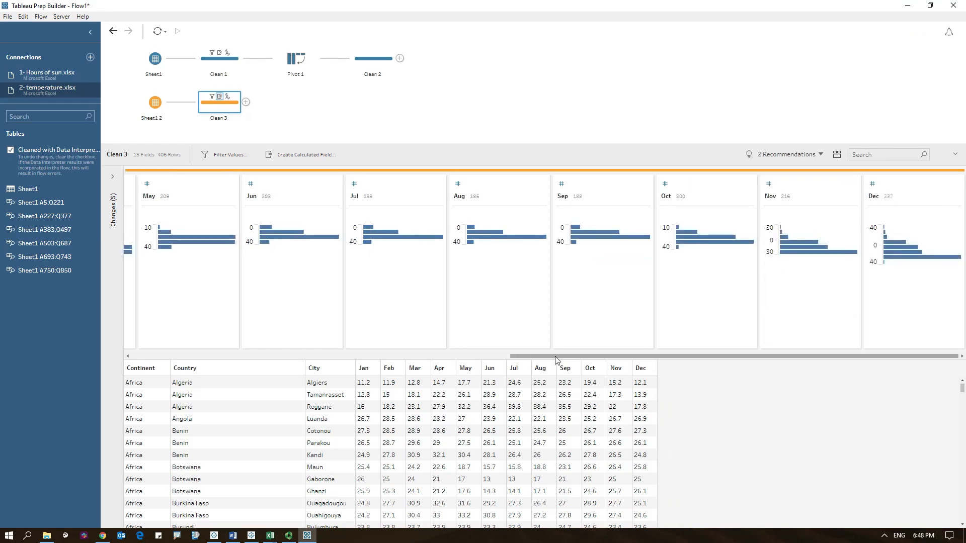
- Show only the Country field's invalid values, then clear that view filter
{"action": "left_click_drag", "start_coordinate": [565, 353], "coordinate": [181, 369]}
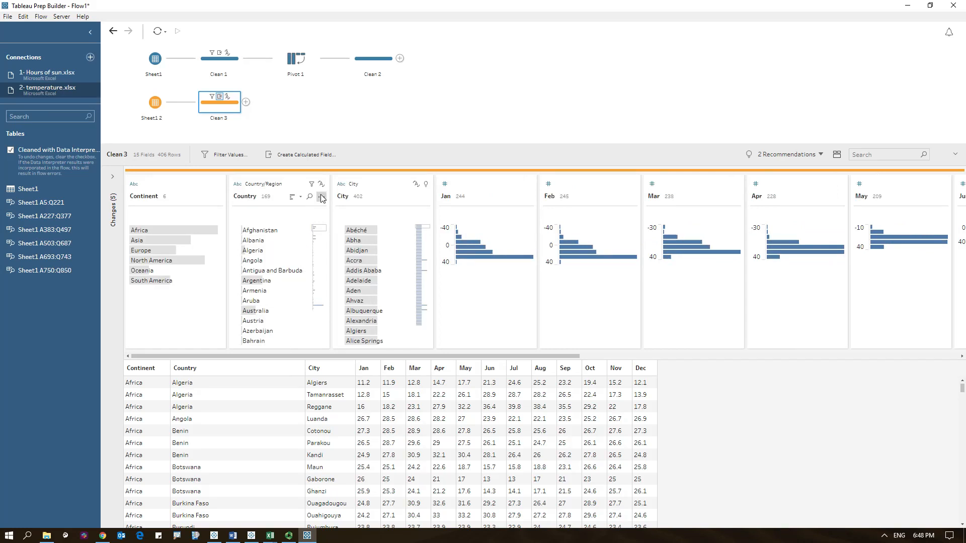
{"action": "left_click", "coordinate": [321, 196]}
{"action": "left_click", "coordinate": [343, 334]}
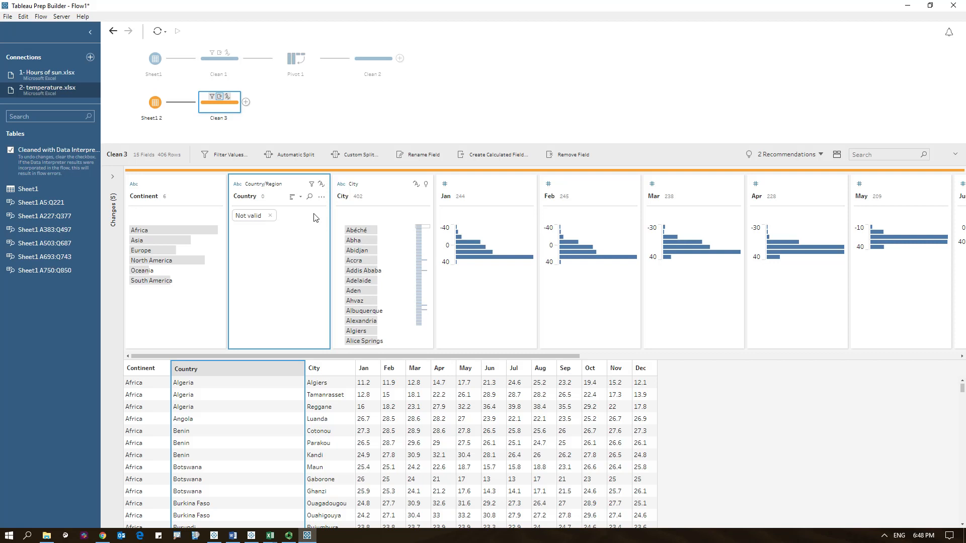
{"action": "left_click", "coordinate": [271, 215]}
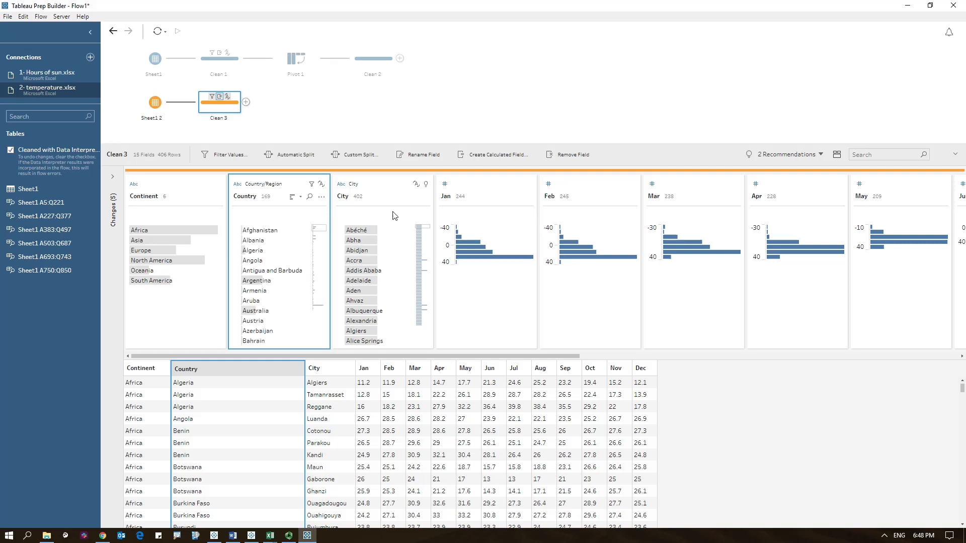
- Show only the invalid City values and rename Portland (OR) to Portland
{"action": "left_click", "coordinate": [425, 197]}
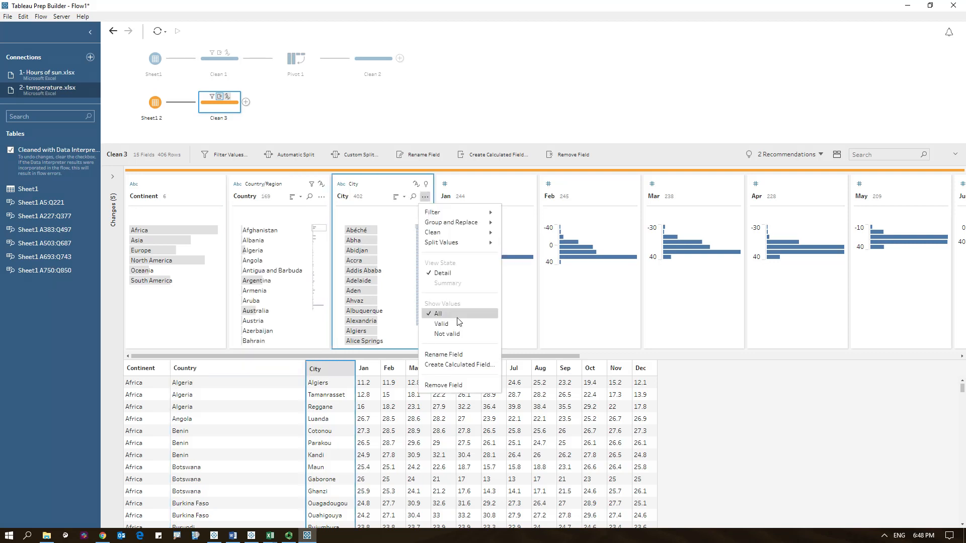
{"action": "left_click", "coordinate": [448, 334]}
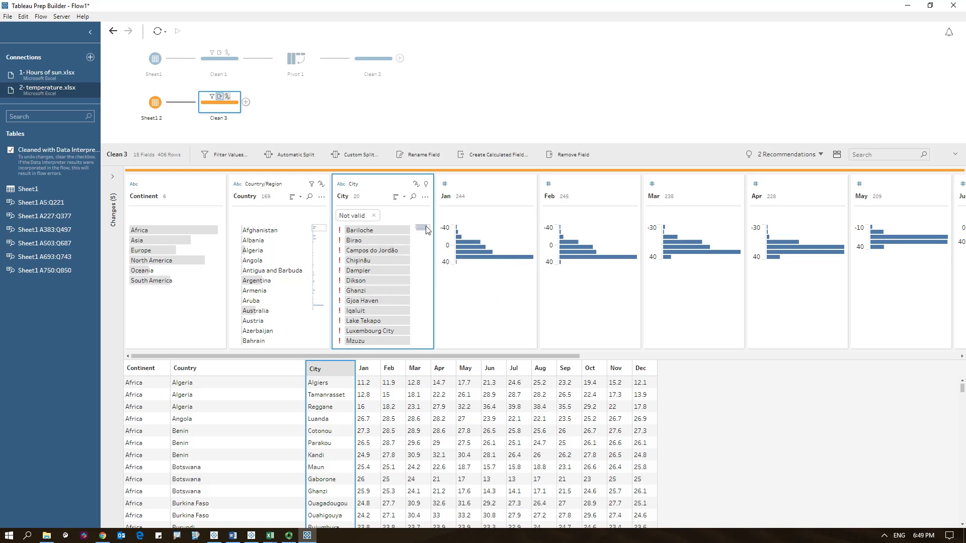
{"action": "scroll", "coordinate": [426, 231], "scroll_direction": "down", "scroll_amount": 2}
{"action": "scroll", "coordinate": [426, 232], "scroll_direction": "down", "scroll_amount": 1}
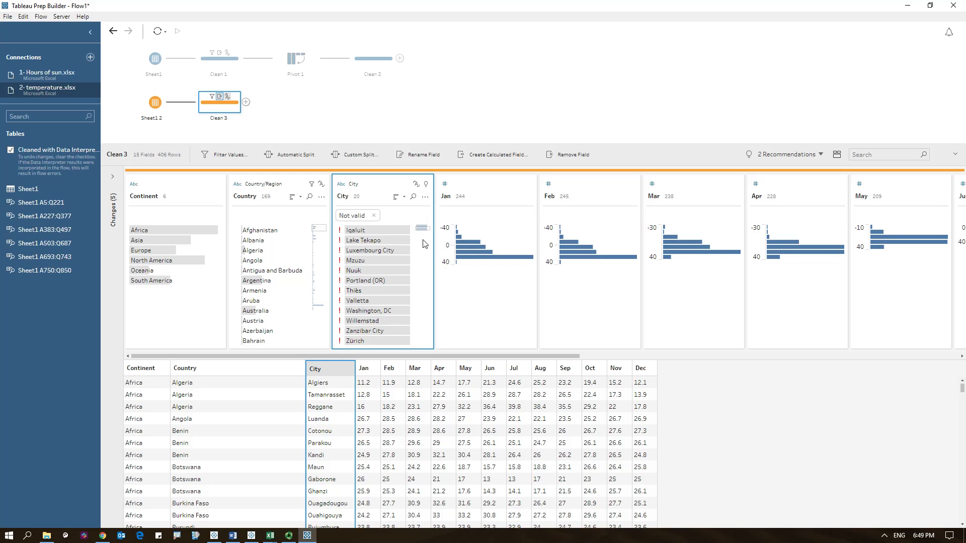
{"action": "left_click", "coordinate": [361, 281]}
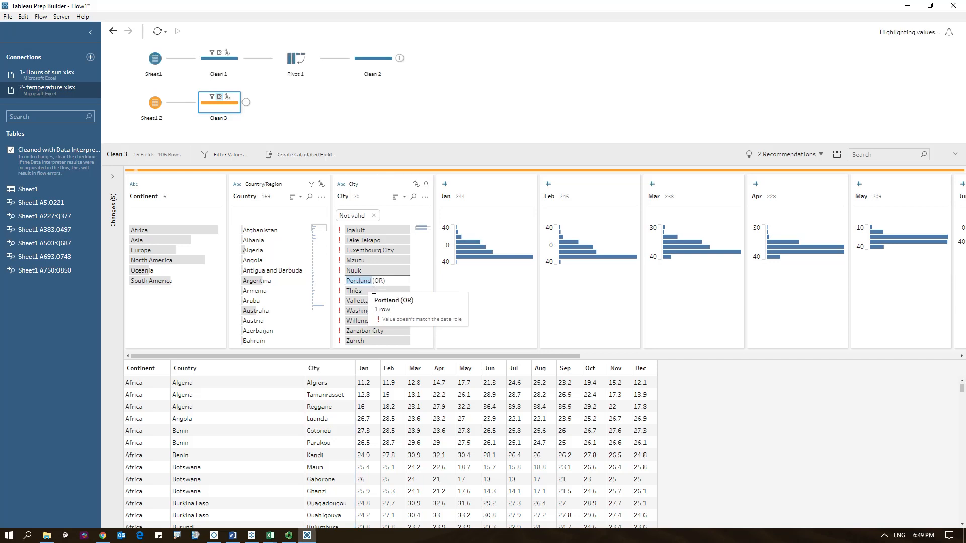
{"action": "left_click", "coordinate": [393, 284]}
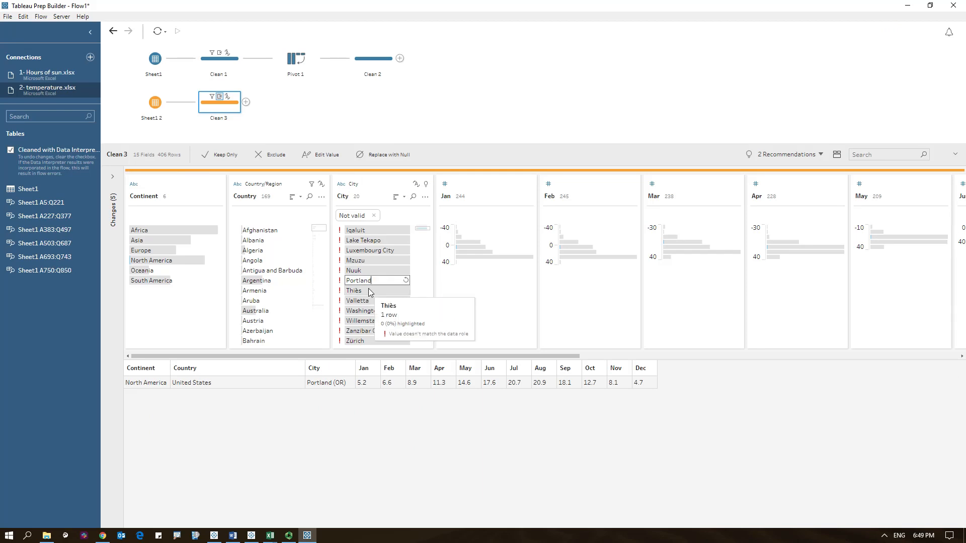
{"action": "key", "text": "Return"}
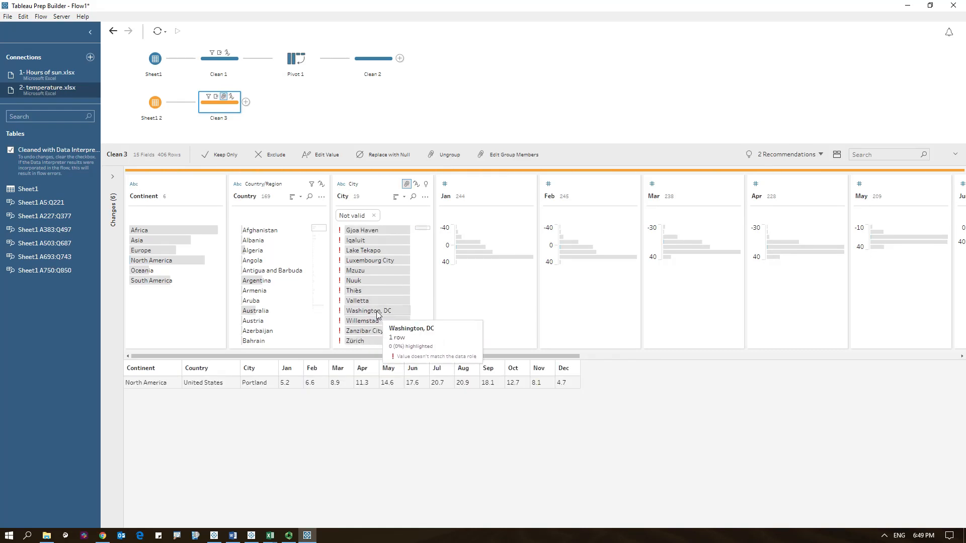
- Rename the city value Washington, DC to DC
{"action": "left_click", "coordinate": [376, 311]}
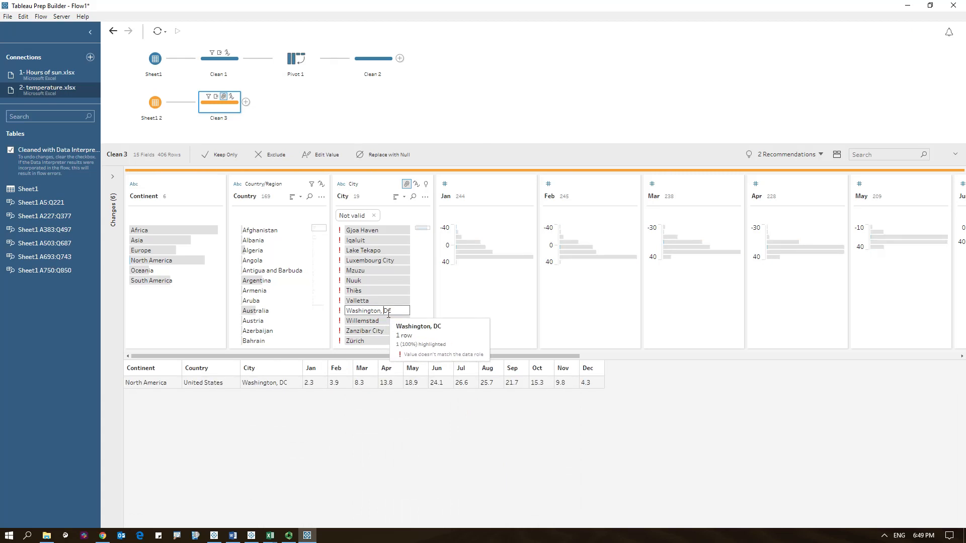
{"action": "key", "text": "Delete"}
{"action": "key", "text": "Delete"}
{"action": "key", "text": "Delete"}
{"action": "key", "text": "Delete"}
{"action": "key", "text": "Delete"}
{"action": "key", "text": "Delete"}
{"action": "key", "text": "Delete"}
{"action": "key", "text": "Delete"}
{"action": "key", "text": "Delete"}
{"action": "key", "text": "Delete"}
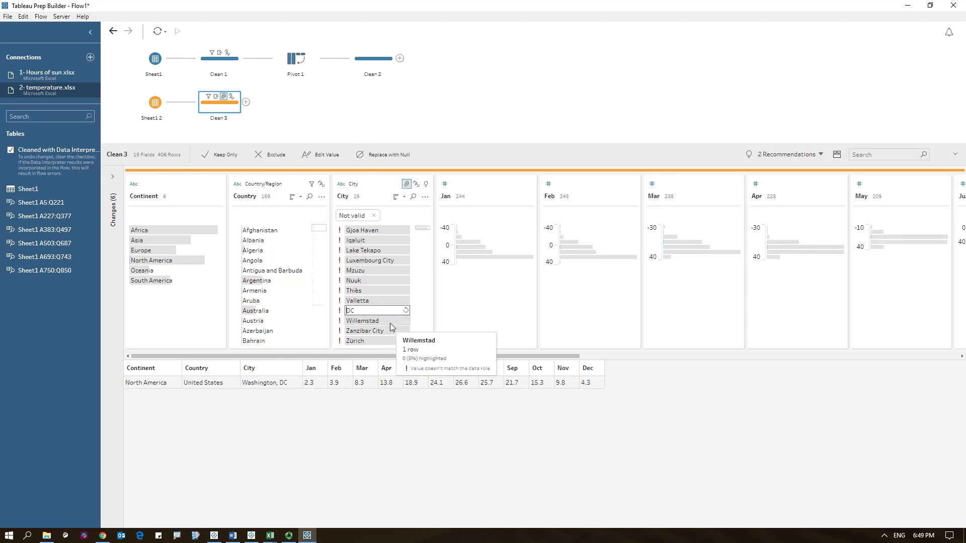
{"action": "key", "text": "Return"}
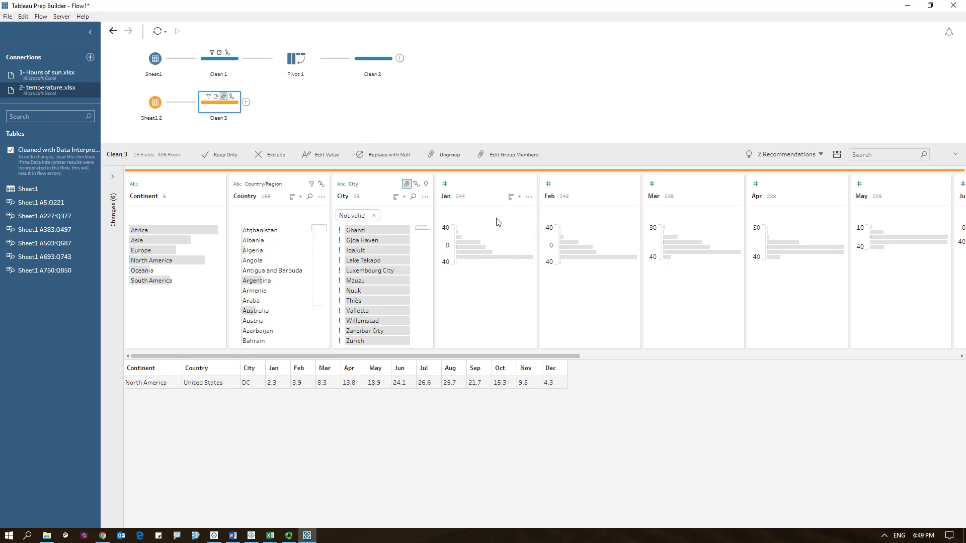
- Copy the Pivot 1 step, paste it onto the canvas and connect the copy after Clean 3
{"action": "left_click", "coordinate": [296, 63]}
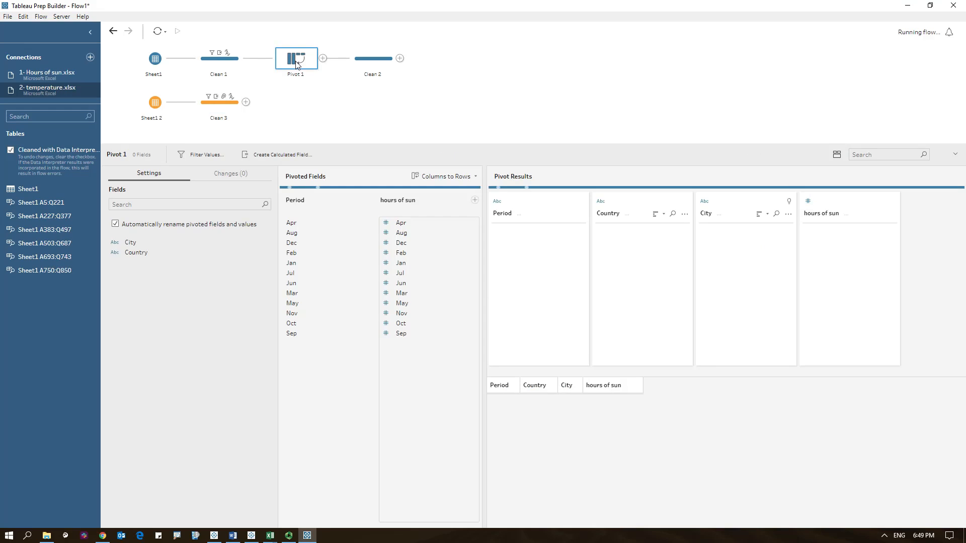
{"action": "right_click", "coordinate": [323, 109]}
{"action": "left_click", "coordinate": [336, 118]}
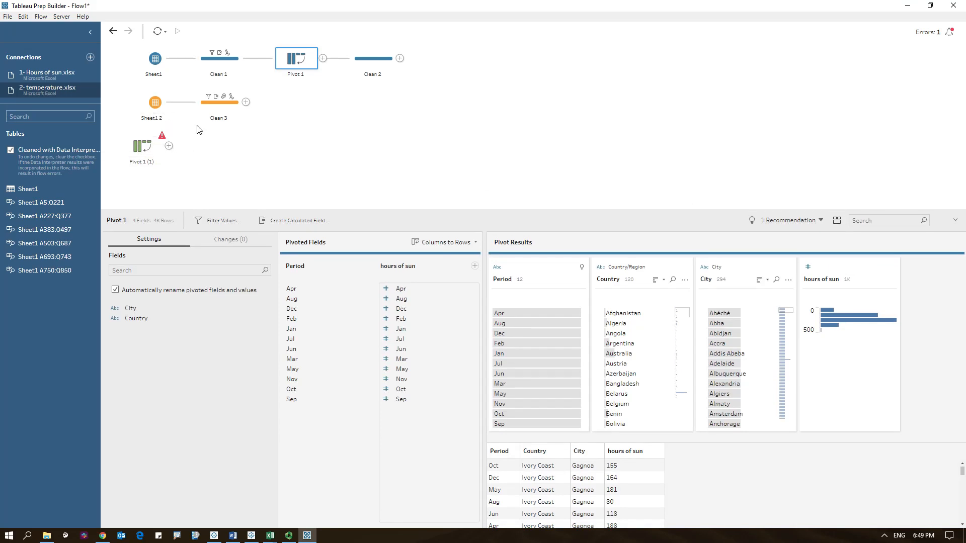
{"action": "left_click_drag", "start_coordinate": [225, 119], "coordinate": [112, 148]}
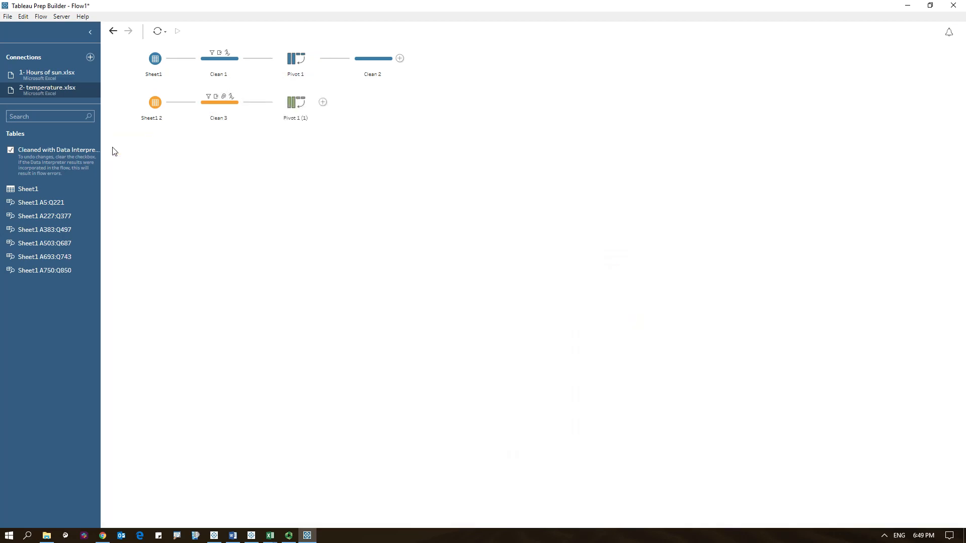
{"action": "left_click", "coordinate": [299, 100]}
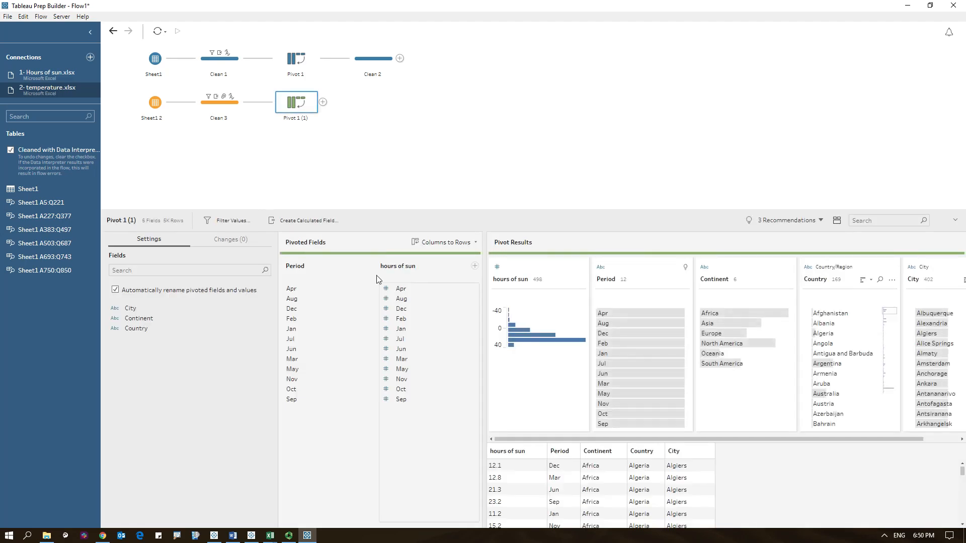
- Rename the copied pivot's values field from hours of sun to Temperature (C)
{"action": "double_click", "coordinate": [403, 270]}
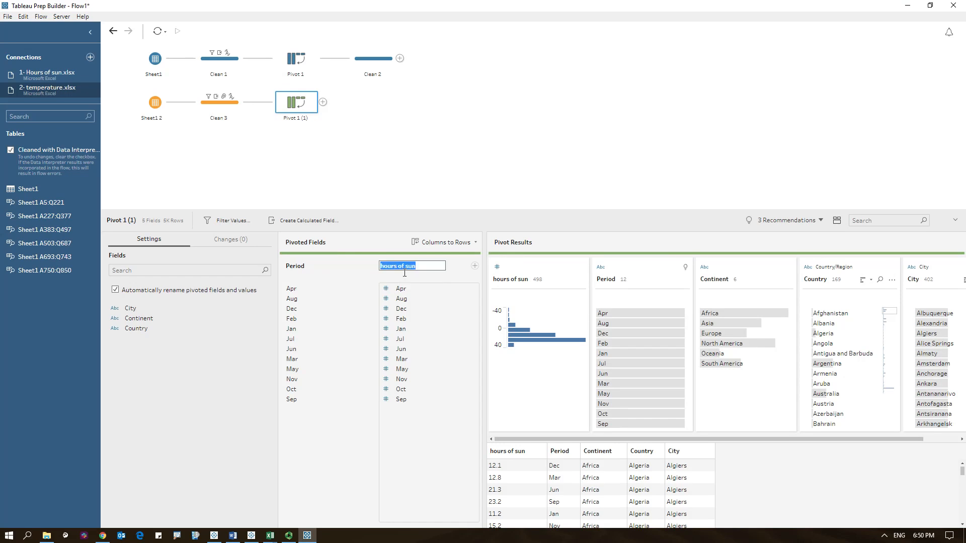
{"action": "type", "text": "Temperature (C"}
{"action": "left_click", "coordinate": [409, 177]}
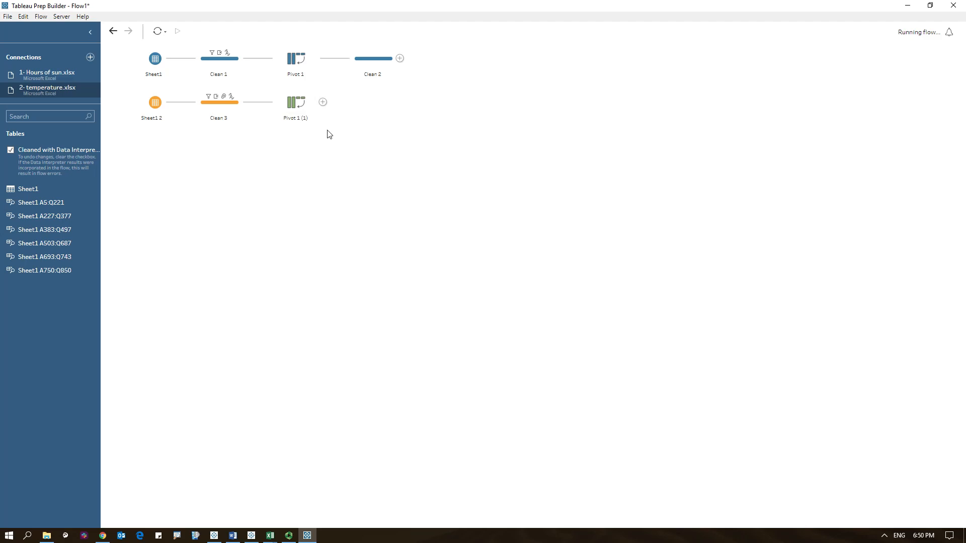
- Join Pivot 1 (1) with Clean 2 and add a join clause matching City to City
{"action": "left_click_drag", "start_coordinate": [297, 103], "coordinate": [409, 63]}
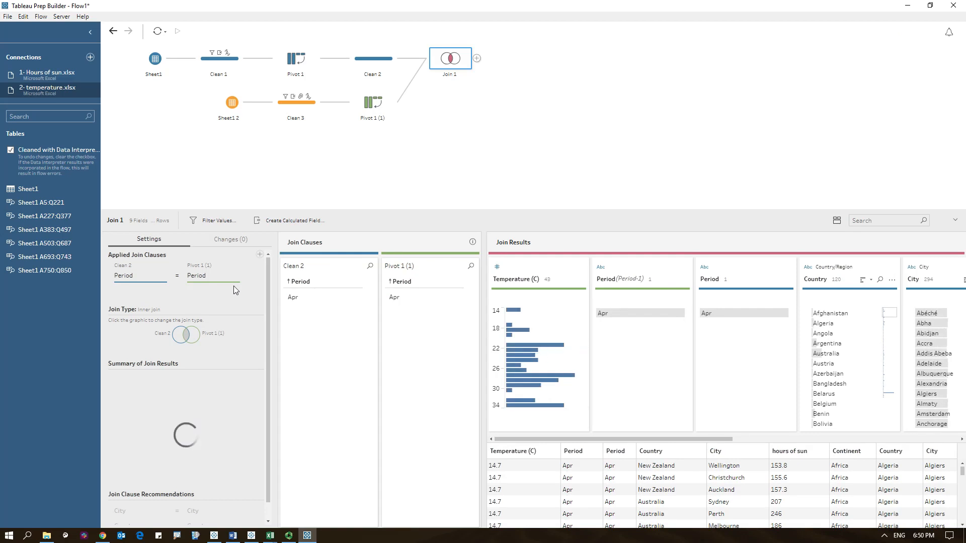
{"action": "left_click", "coordinate": [259, 254]}
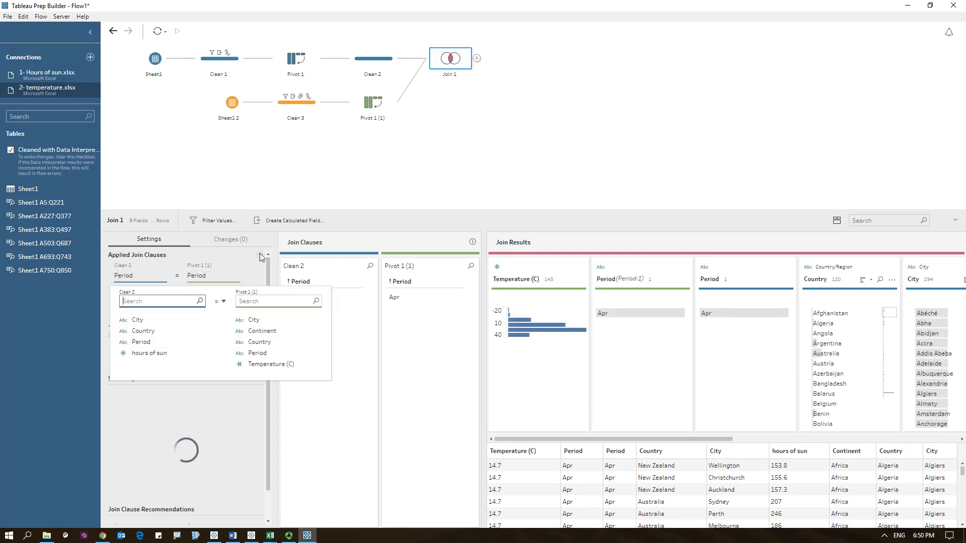
{"action": "left_click", "coordinate": [139, 321]}
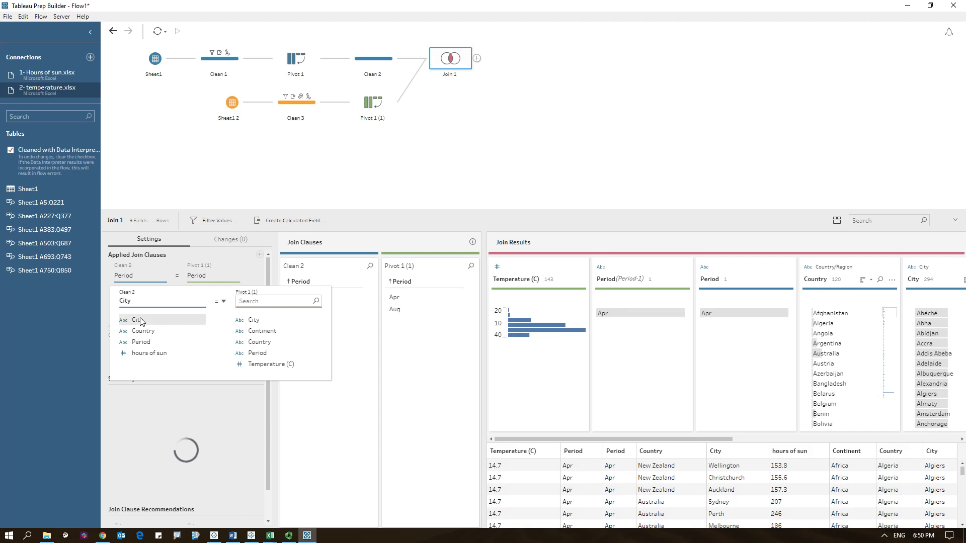
{"action": "left_click", "coordinate": [259, 320]}
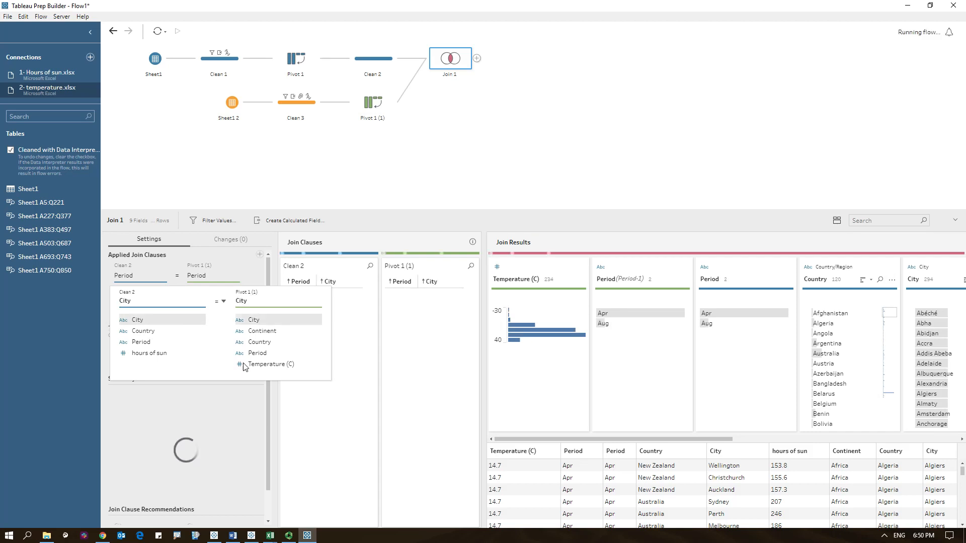
{"action": "left_click", "coordinate": [230, 412]}
- Add another join clause matching Country to Country
{"action": "left_click", "coordinate": [260, 254]}
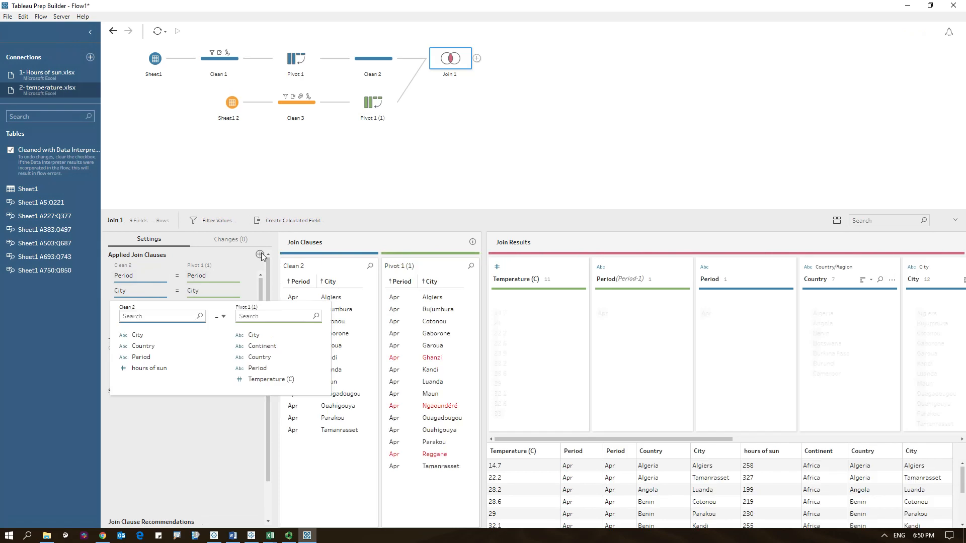
{"action": "left_click", "coordinate": [150, 347]}
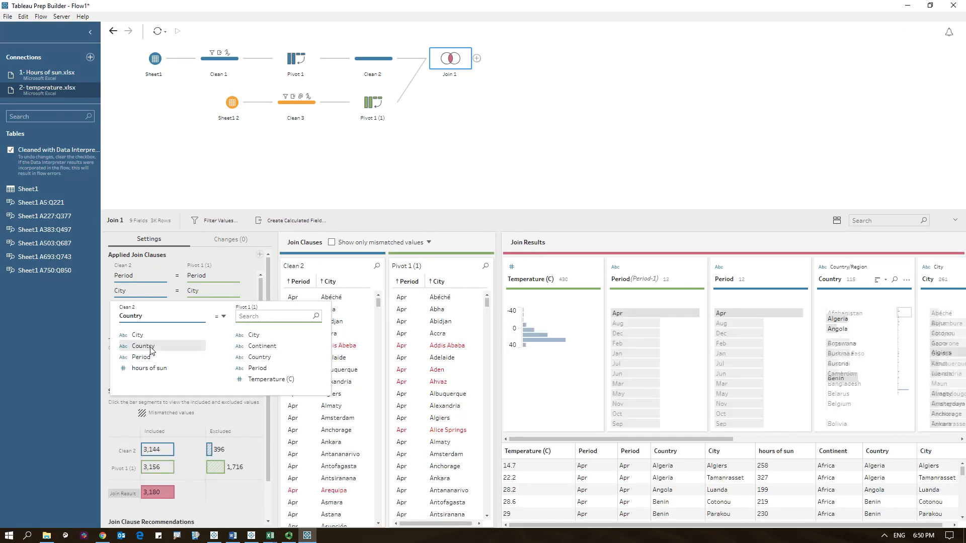
{"action": "left_click", "coordinate": [267, 358]}
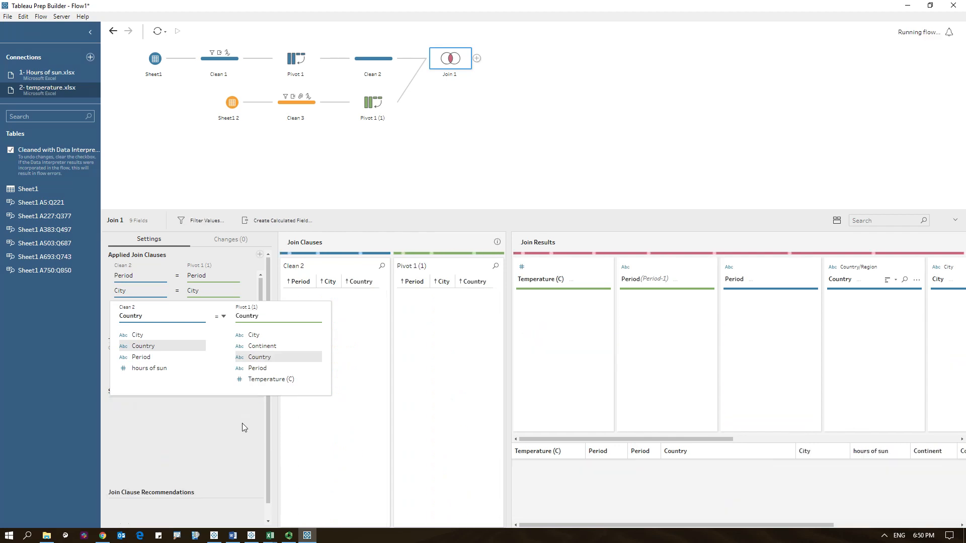
{"action": "left_click", "coordinate": [235, 440]}
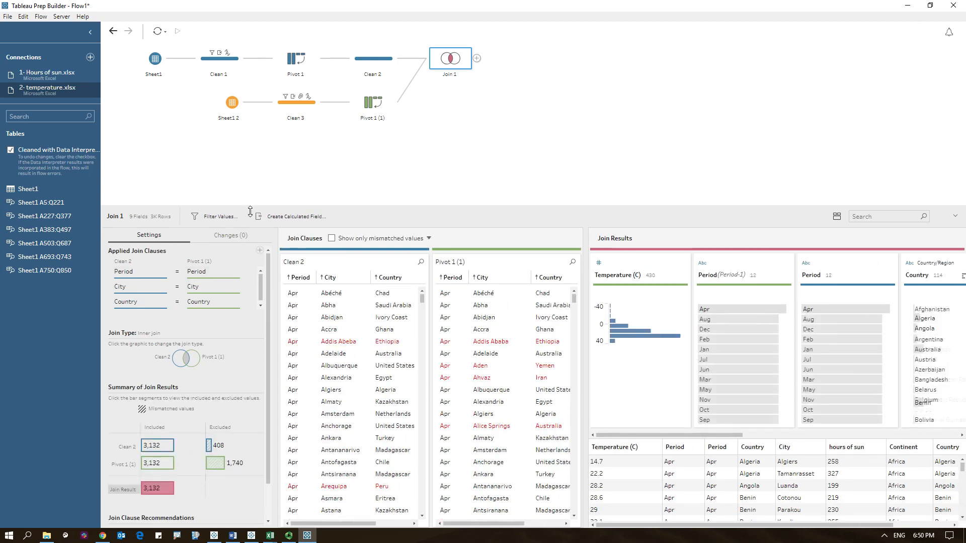
- Show only the join's mismatched values to examine unmatched cities
{"action": "left_click_drag", "start_coordinate": [250, 208], "coordinate": [248, 137]}
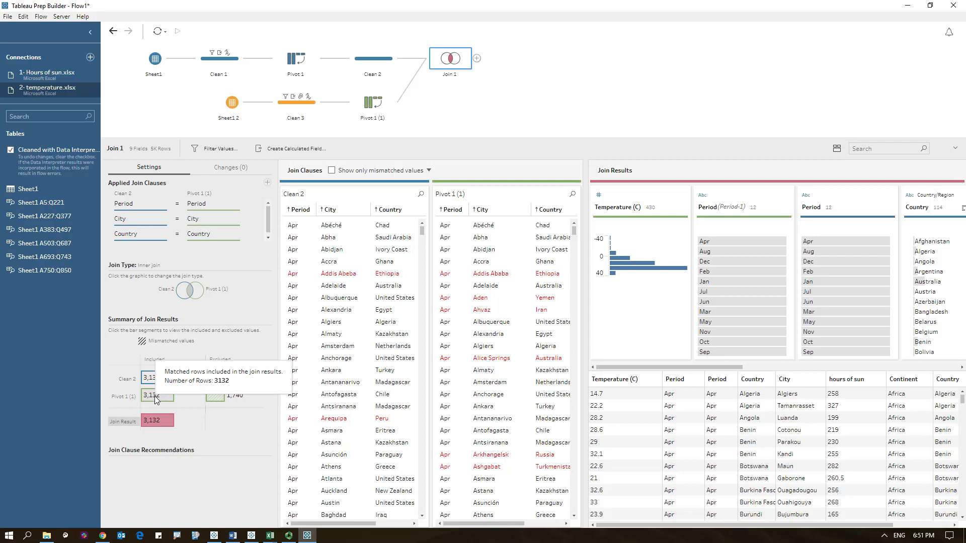
{"action": "mouse_move", "coordinate": [211, 399]}
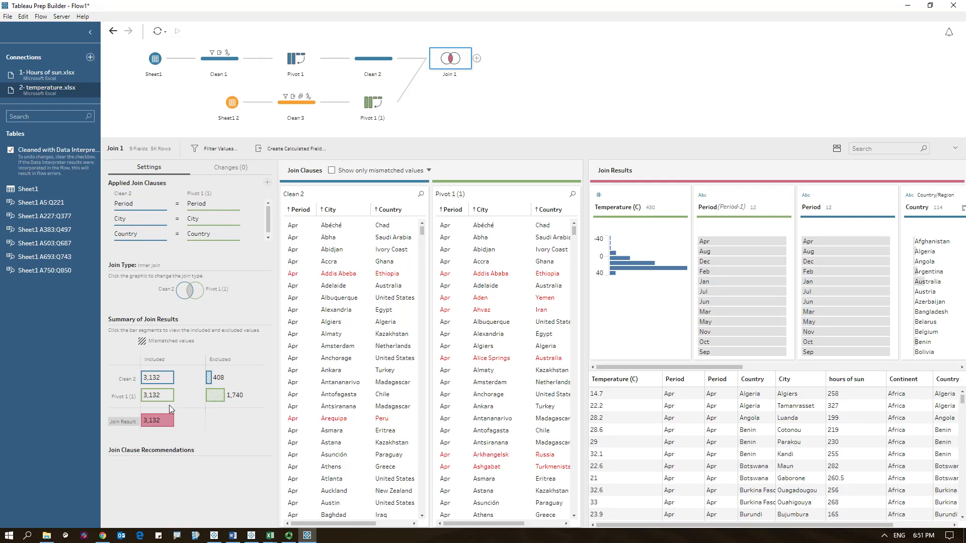
{"action": "mouse_move", "coordinate": [171, 398]}
{"action": "left_click", "coordinate": [332, 170]}
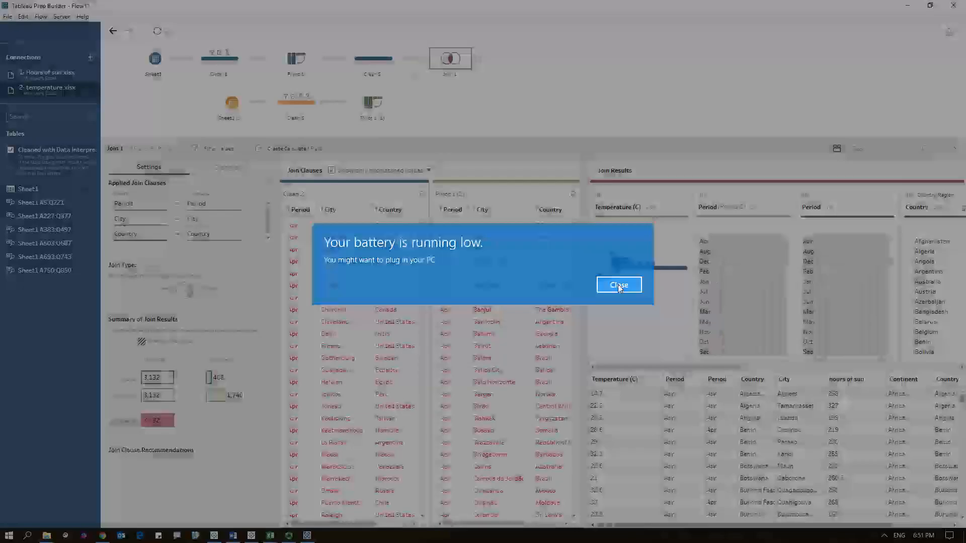
{"action": "left_click", "coordinate": [618, 285]}
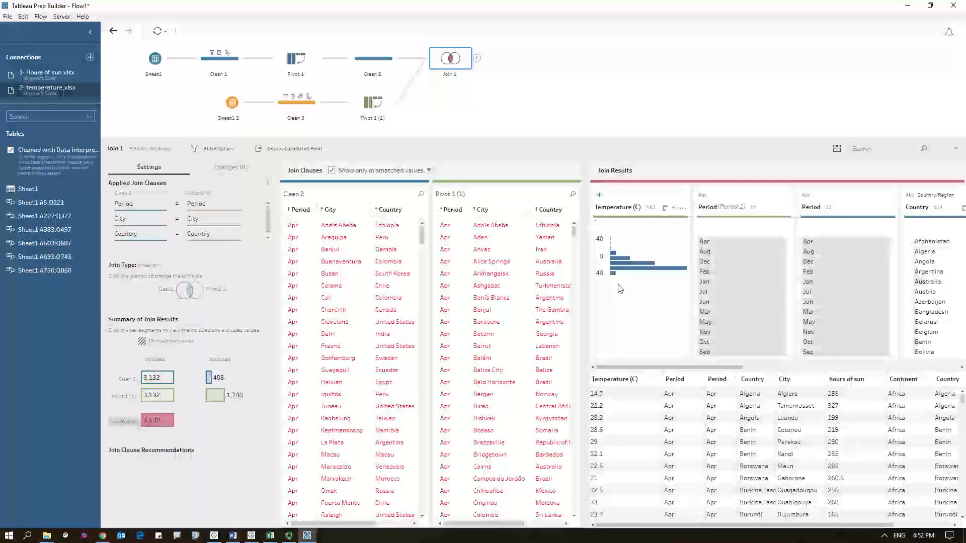
{"action": "left_click", "coordinate": [288, 536]}
{"action": "left_click", "coordinate": [322, 143]}
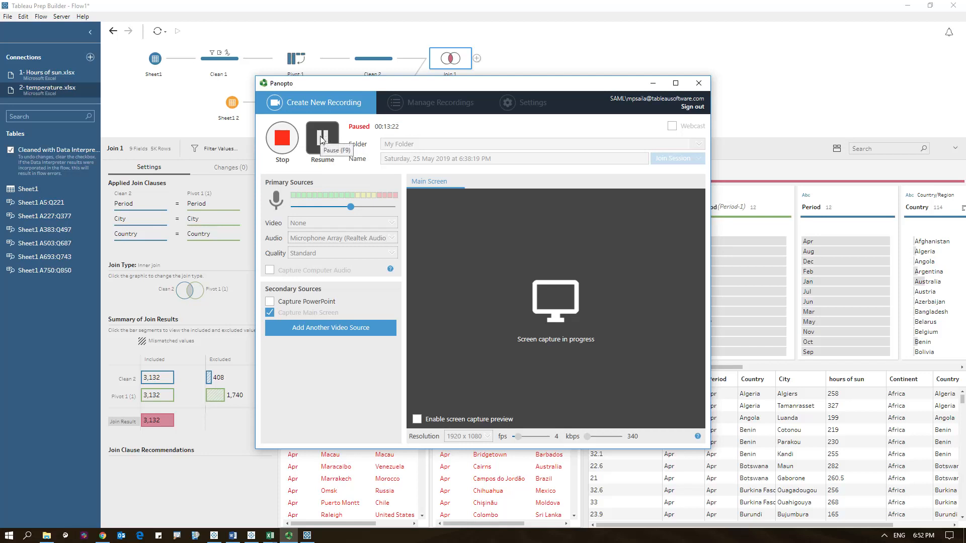
{"action": "left_click", "coordinate": [321, 140]}
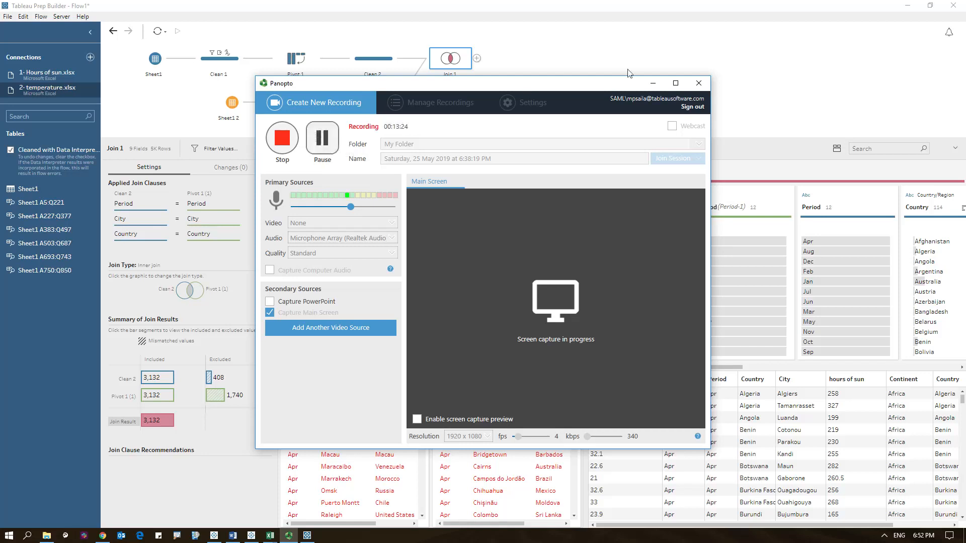
{"action": "left_click", "coordinate": [653, 82]}
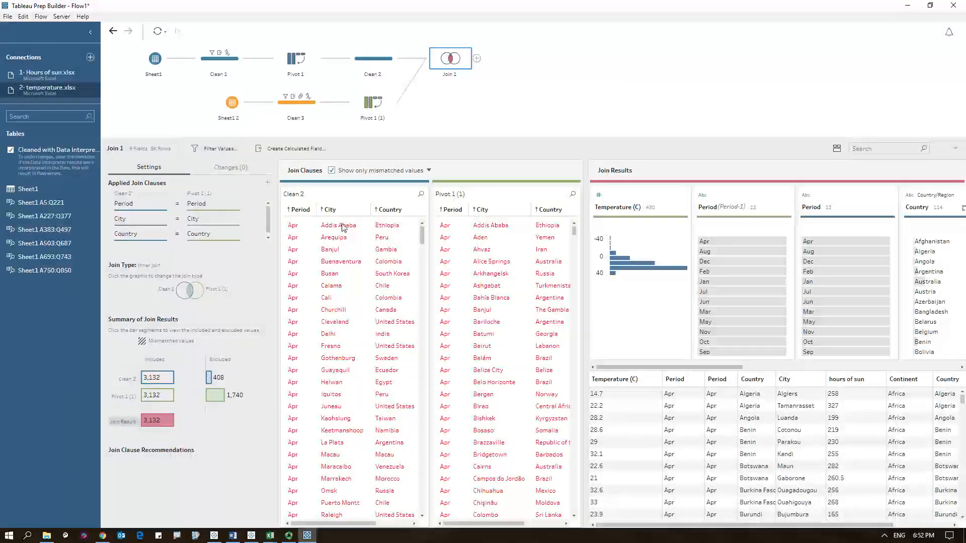
- In Clean 2, rename the city value Addis Abeba to Addis Ababa
{"action": "left_click", "coordinate": [371, 61]}
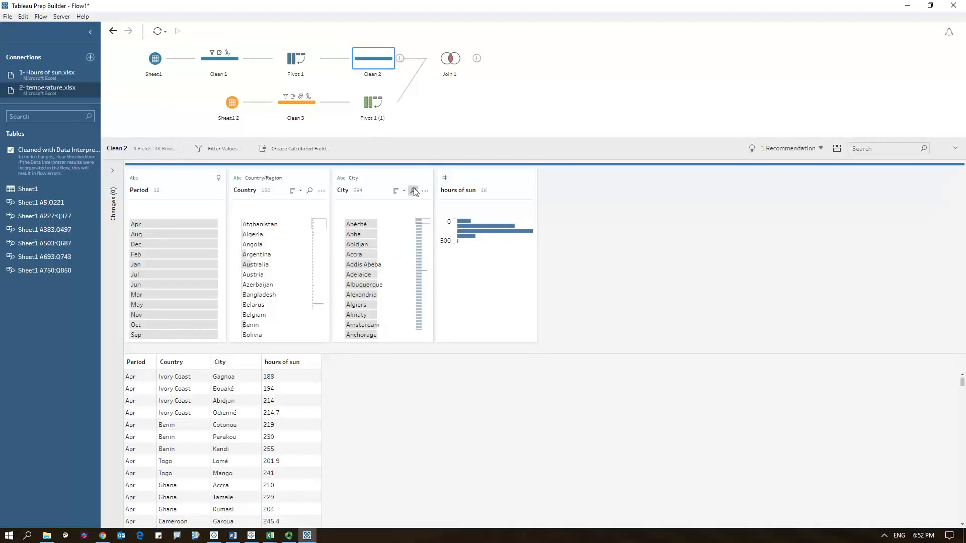
{"action": "double_click", "coordinate": [377, 265]}
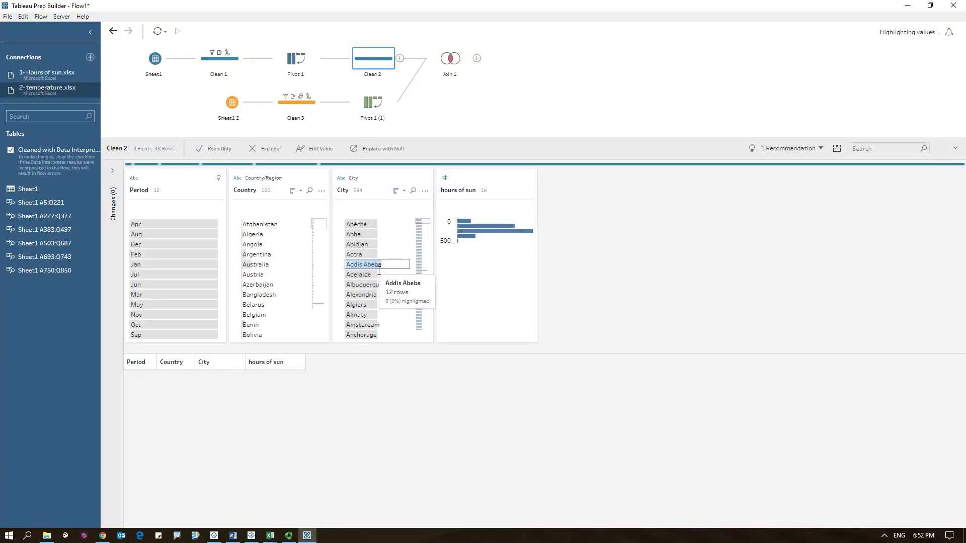
{"action": "key", "text": "Right"}
{"action": "key", "text": "Left"}
{"action": "key", "text": "Left"}
{"action": "key", "text": "BackSpace"}
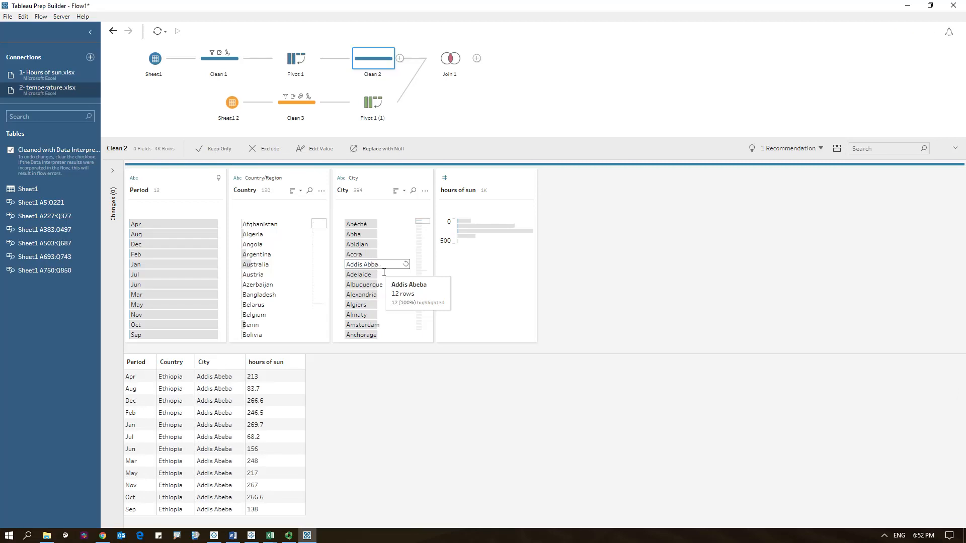
{"action": "type", "text": "a"}
{"action": "key", "text": "Return"}
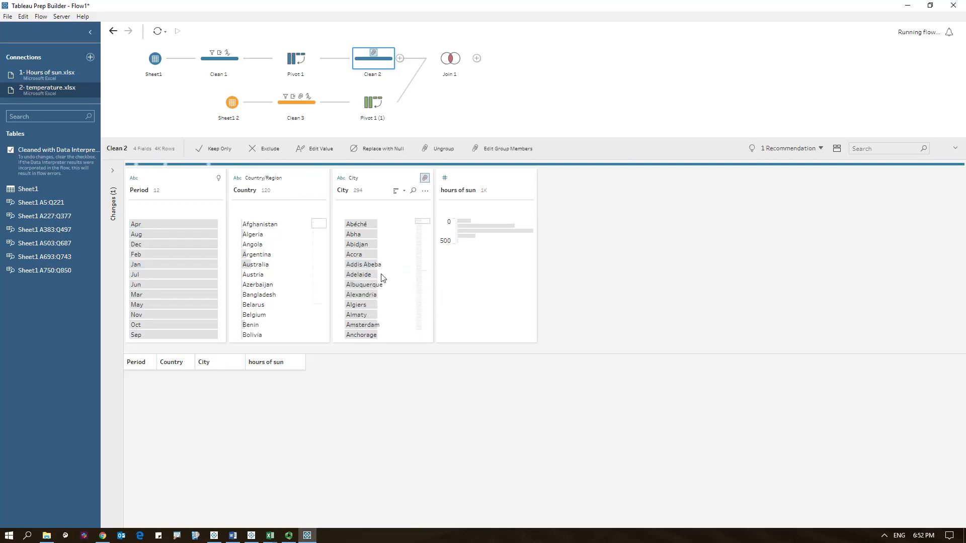
- Recheck the join's mismatched values and add a clean step after Join 1
{"action": "left_click", "coordinate": [450, 59]}
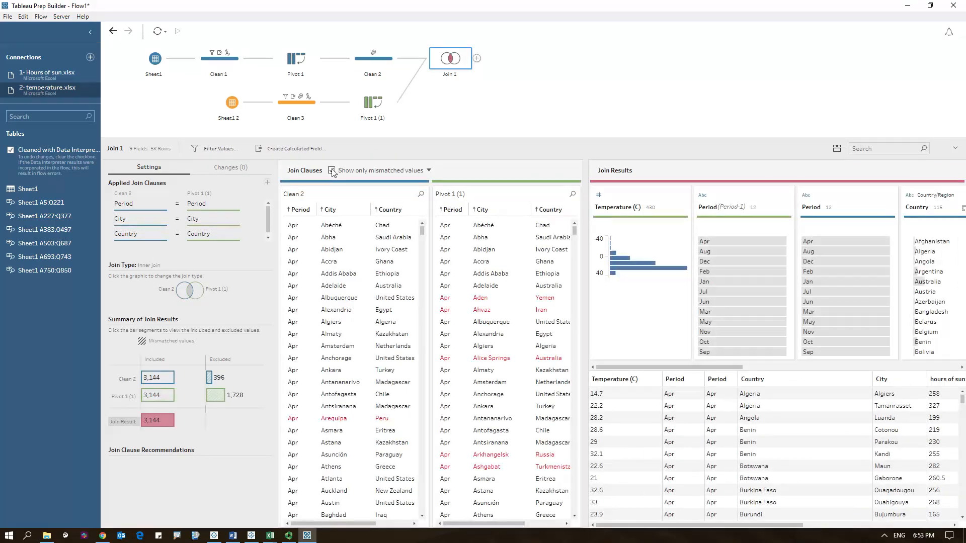
{"action": "left_click", "coordinate": [332, 170]}
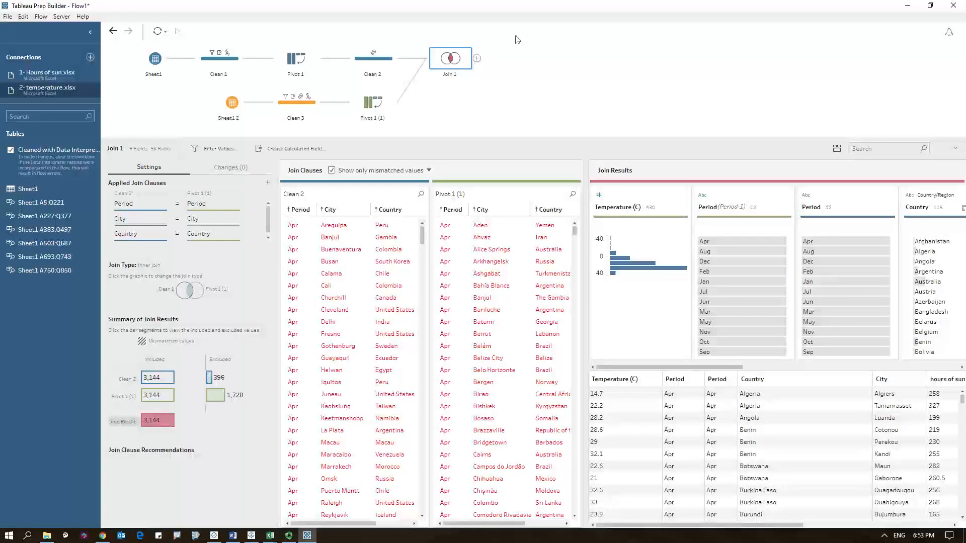
{"action": "left_click", "coordinate": [477, 58]}
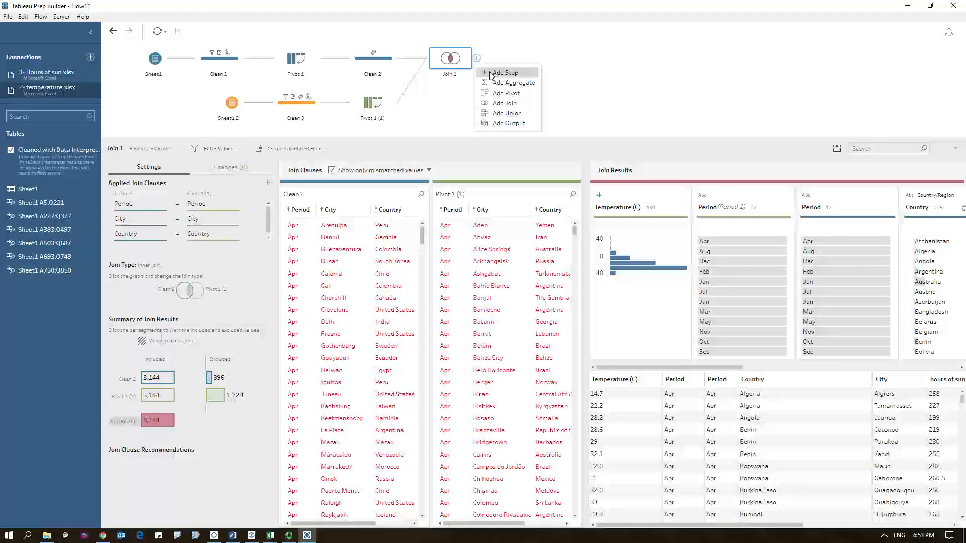
{"action": "left_click", "coordinate": [498, 73]}
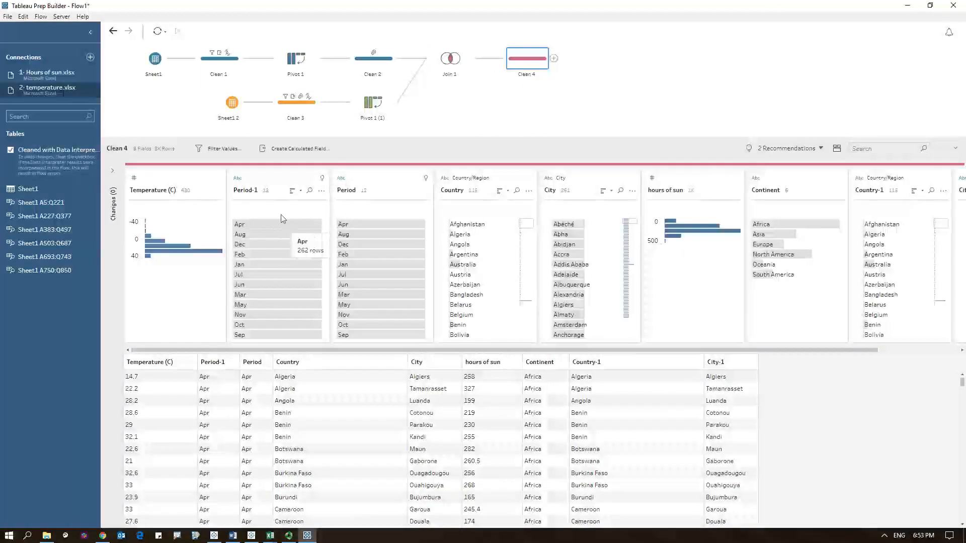
- Remove the duplicate Period-1, Country-1 and City-1 fields from the new clean step
{"action": "left_click", "coordinate": [270, 181]}
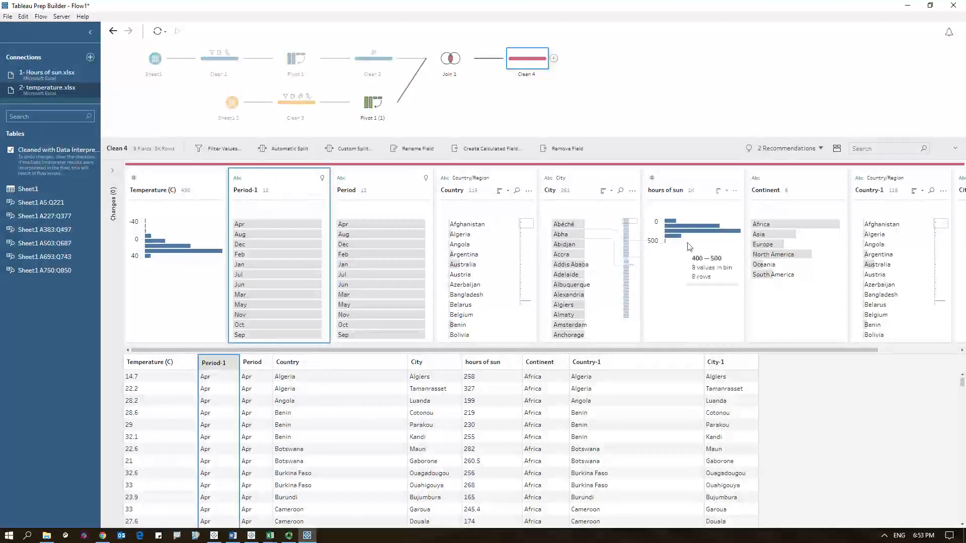
{"action": "left_click", "coordinate": [877, 178], "text": "ctrl"}
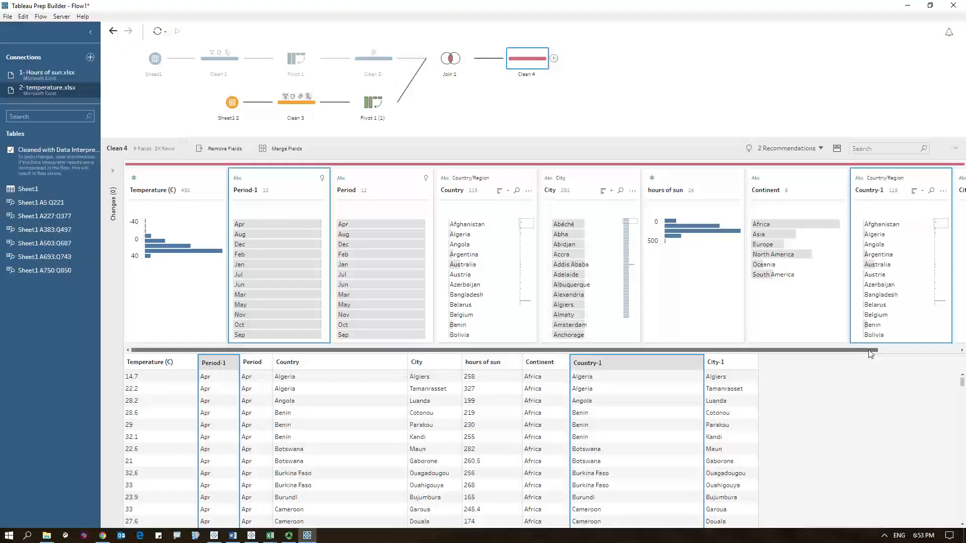
{"action": "left_click", "coordinate": [914, 351]}
{"action": "left_click", "coordinate": [886, 184], "text": "ctrl"}
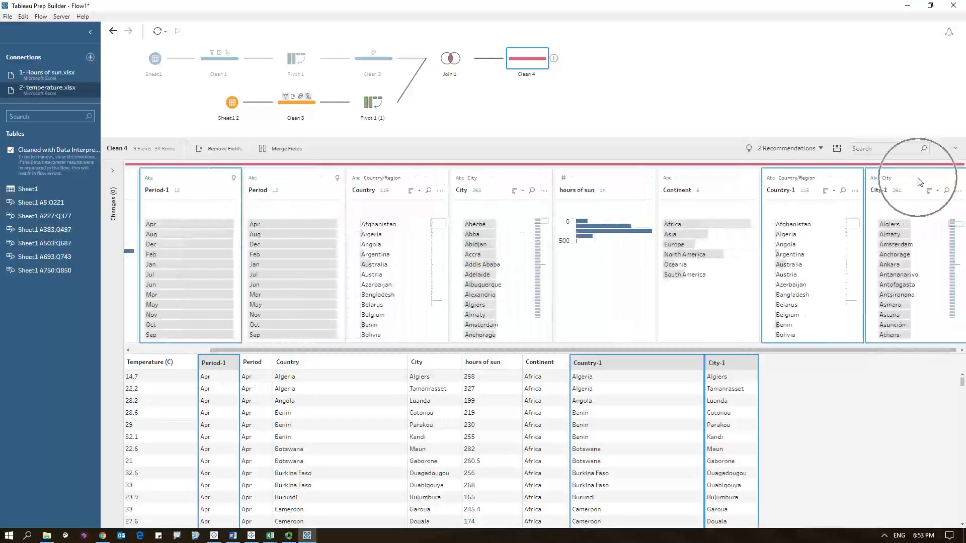
{"action": "right_click", "coordinate": [915, 184]}
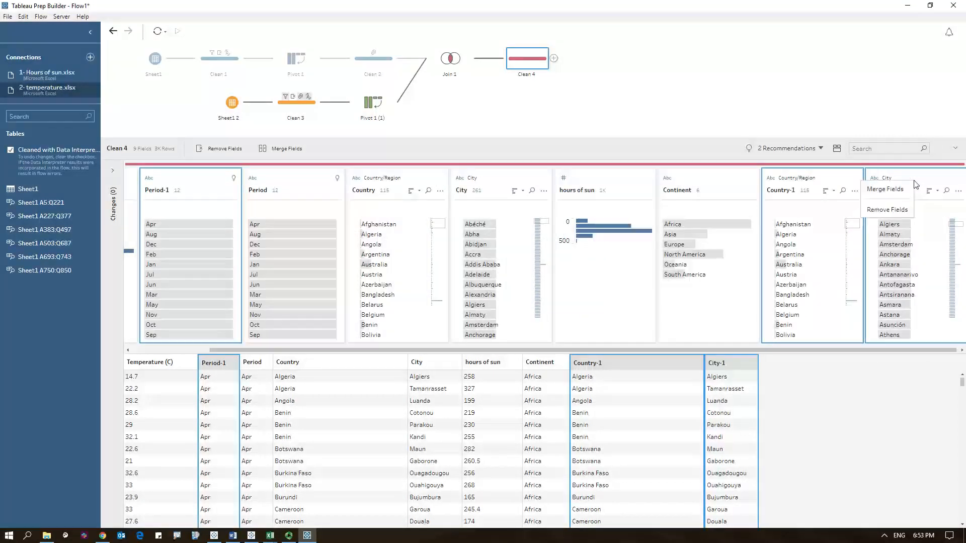
{"action": "left_click", "coordinate": [900, 210]}
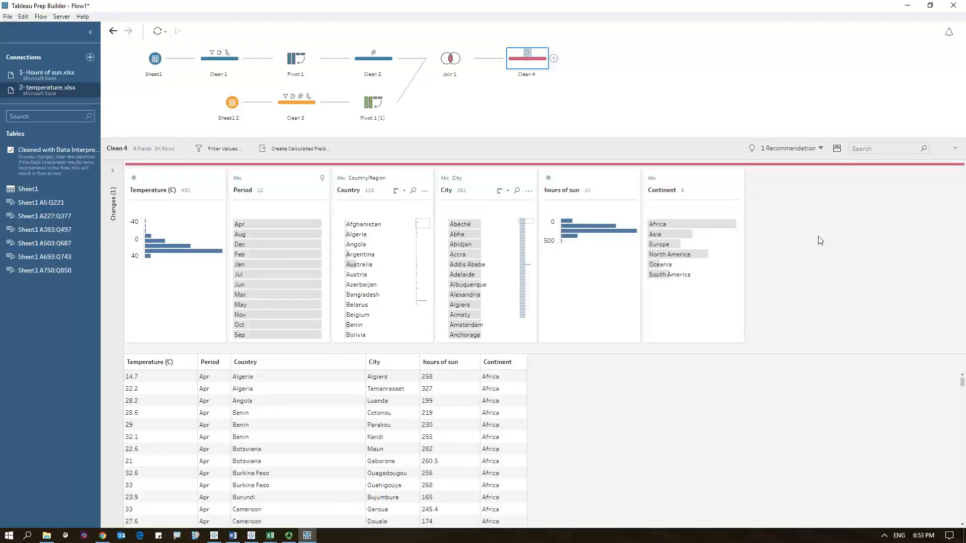
- Change the Period field's data type to Date
{"action": "left_click", "coordinate": [238, 179]}
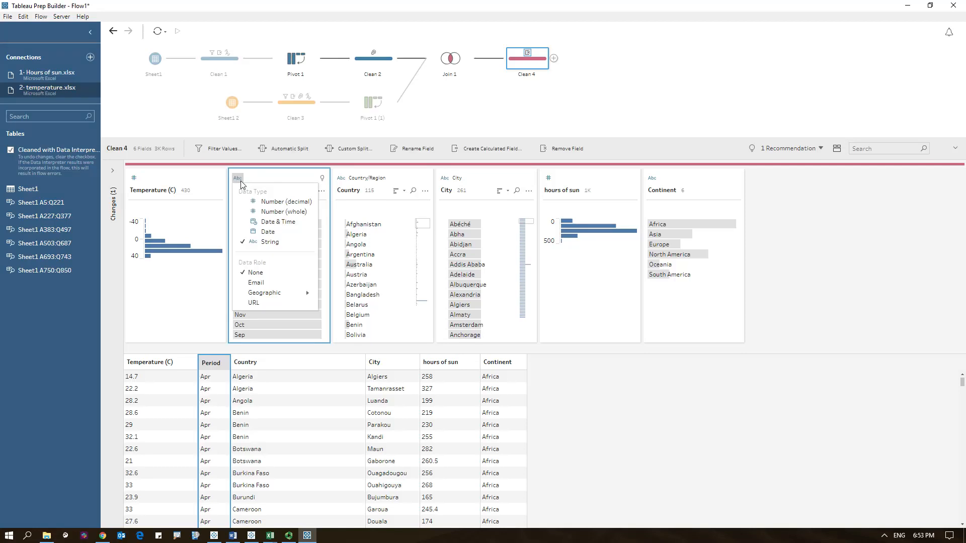
{"action": "left_click", "coordinate": [261, 231]}
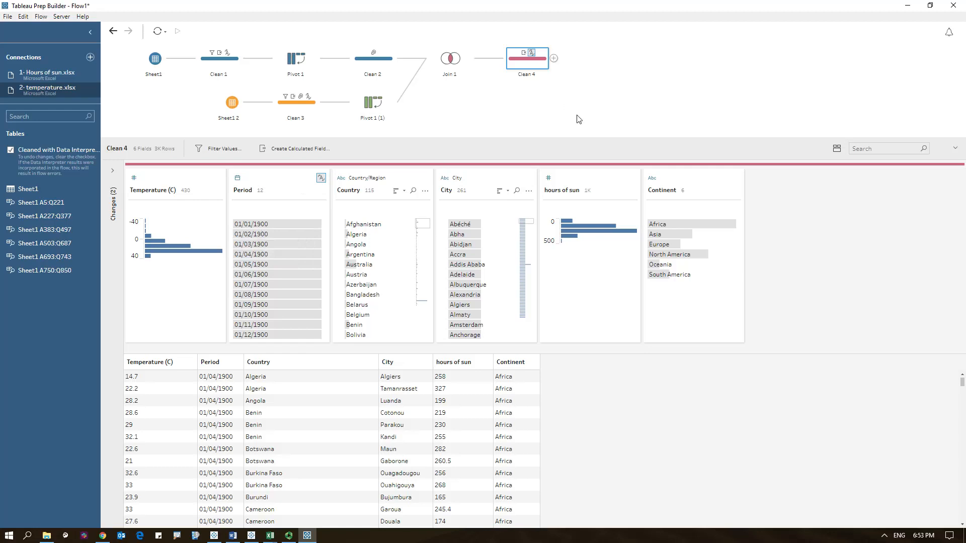
- Add an Output step after Clean 4 and set it to publish as a data source
{"action": "left_click", "coordinate": [553, 59]}
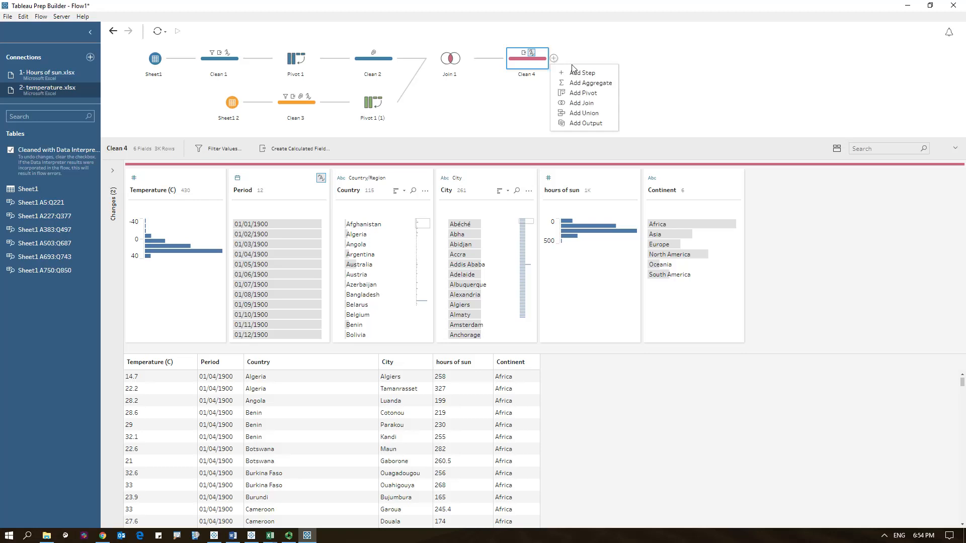
{"action": "left_click", "coordinate": [584, 124]}
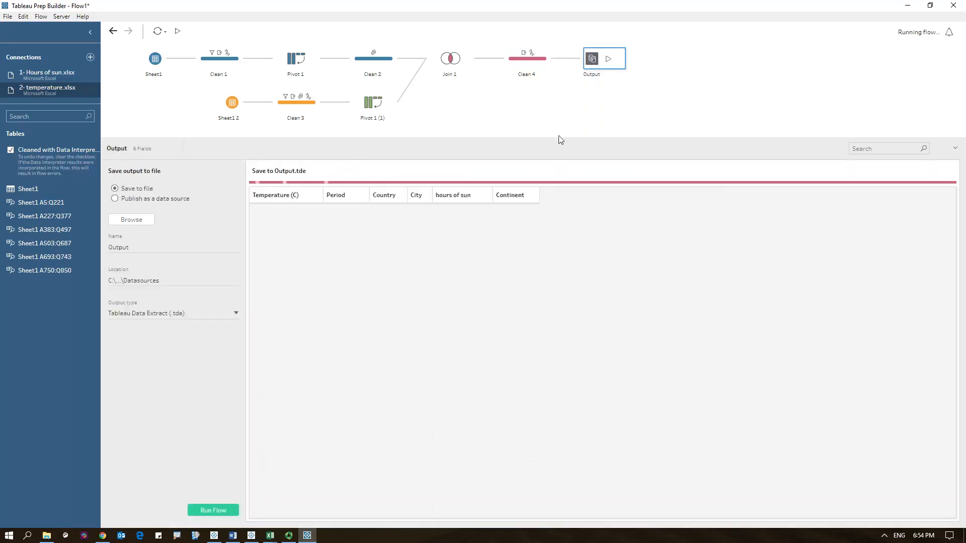
{"action": "left_click", "coordinate": [137, 199]}
{"action": "left_click", "coordinate": [162, 230]}
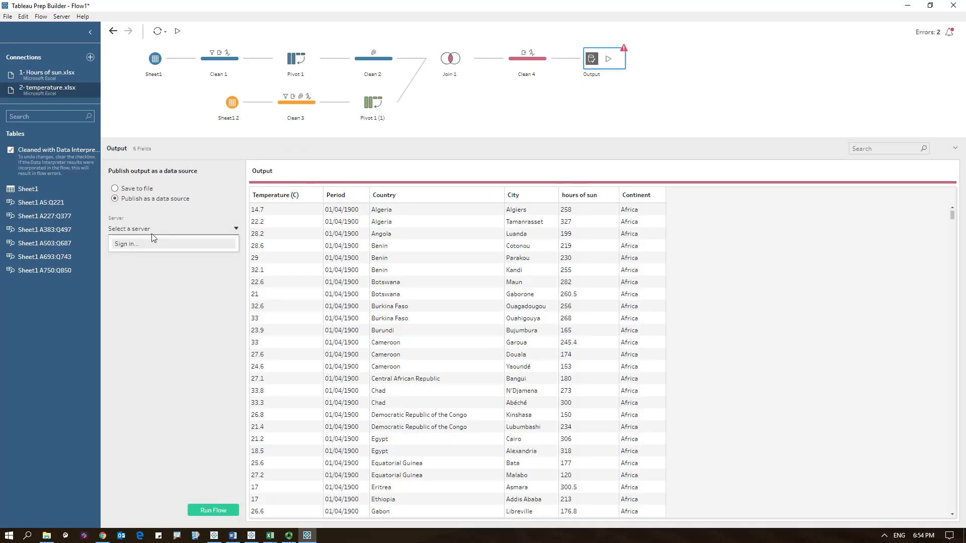
- Start signing in to Tableau Online, entering the account e-mail address and selecting the user's site
{"action": "left_click", "coordinate": [140, 245]}
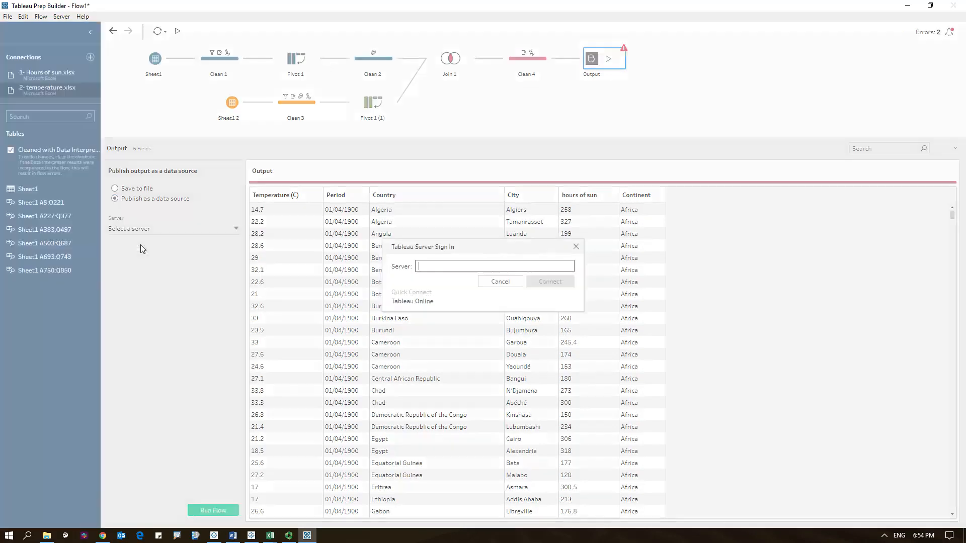
{"action": "left_click", "coordinate": [412, 304]}
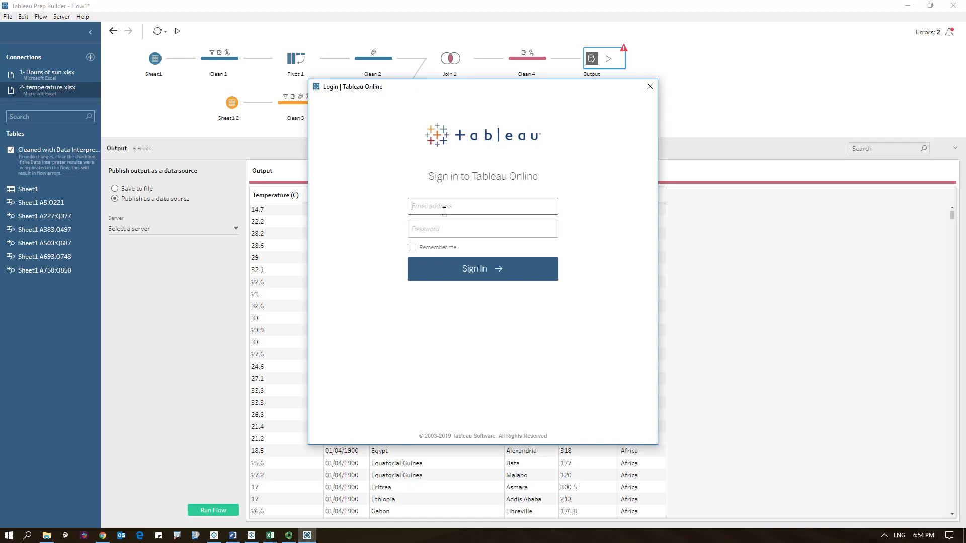
{"action": "left_click", "coordinate": [420, 230]}
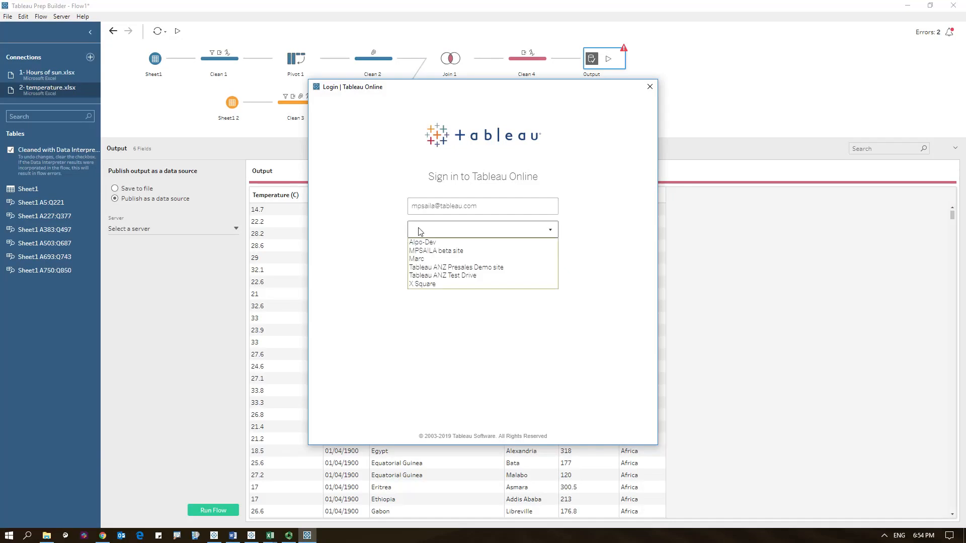
{"action": "left_click", "coordinate": [416, 259]}
{"action": "left_click", "coordinate": [434, 260]}
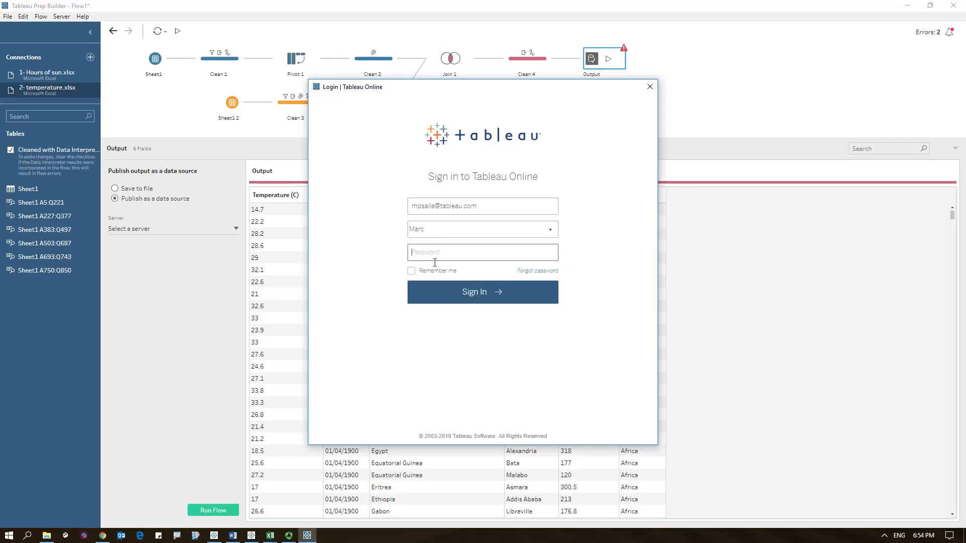
- Enter the account password, tick Remember me, and sign in
{"action": "type", "text": "••••••••••"}
{"action": "left_click", "coordinate": [412, 273]}
{"action": "left_click", "coordinate": [442, 290]}
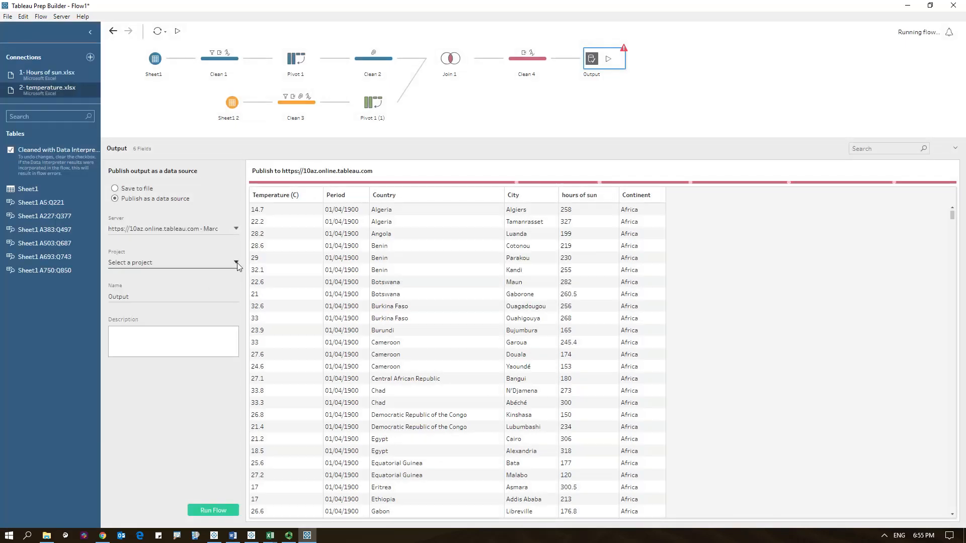
- Publish the output to the default project named Weather TC and run the flow
{"action": "left_click", "coordinate": [237, 263]}
{"action": "left_click", "coordinate": [140, 289]}
{"action": "left_click", "coordinate": [151, 300]}
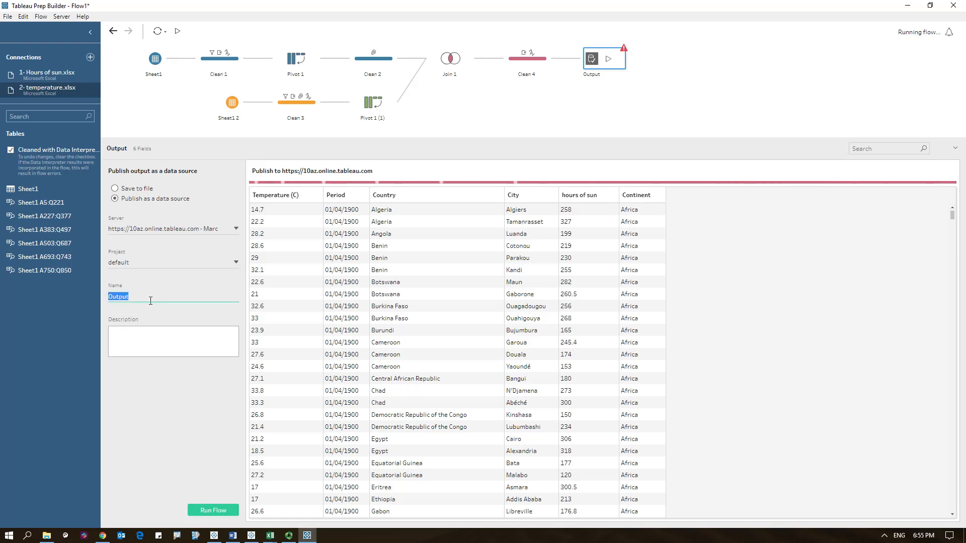
{"action": "type", "text": "Weather TC"}
{"action": "left_click", "coordinate": [140, 443]}
{"action": "left_click", "coordinate": [212, 513]}
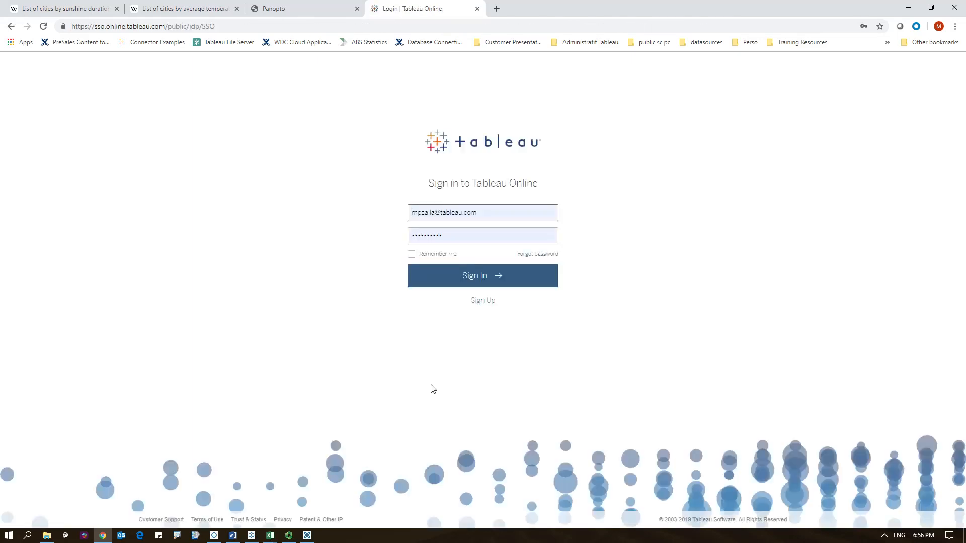
- Switch to the browser, sign in to Tableau Online, and open the Weather TC data source's Ask Data page
{"action": "left_click", "coordinate": [452, 276]}
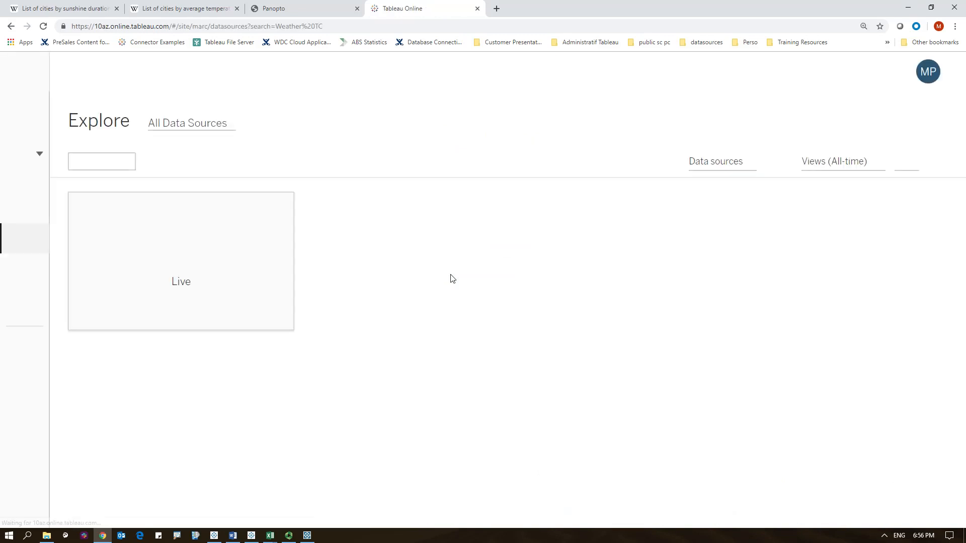
{"action": "left_click", "coordinate": [146, 261]}
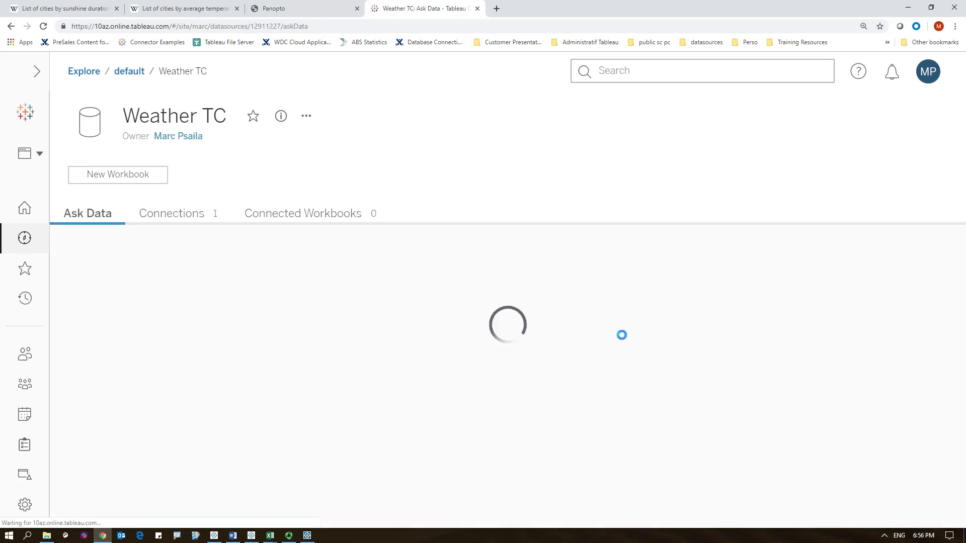
{"action": "key", "text": "ctrl+minus"}
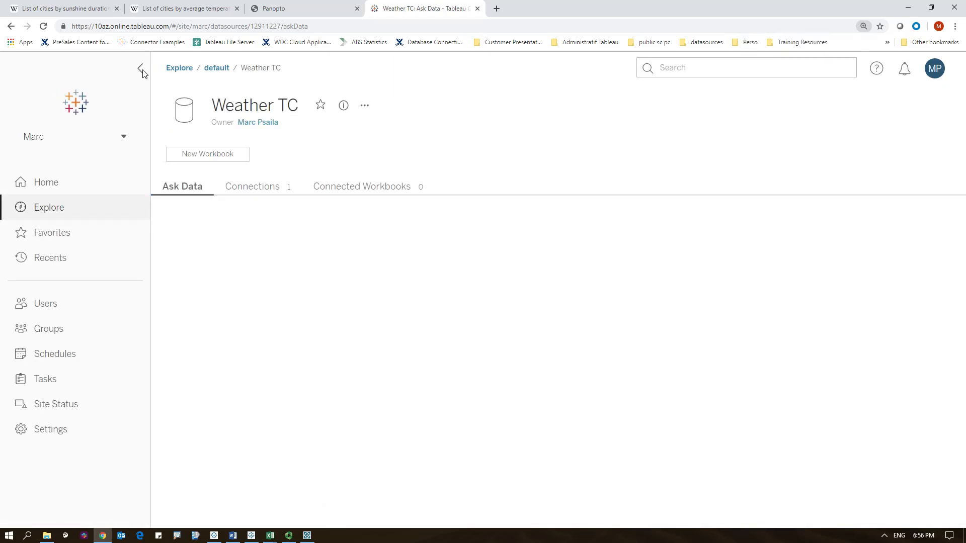
{"action": "left_click", "coordinate": [141, 69]}
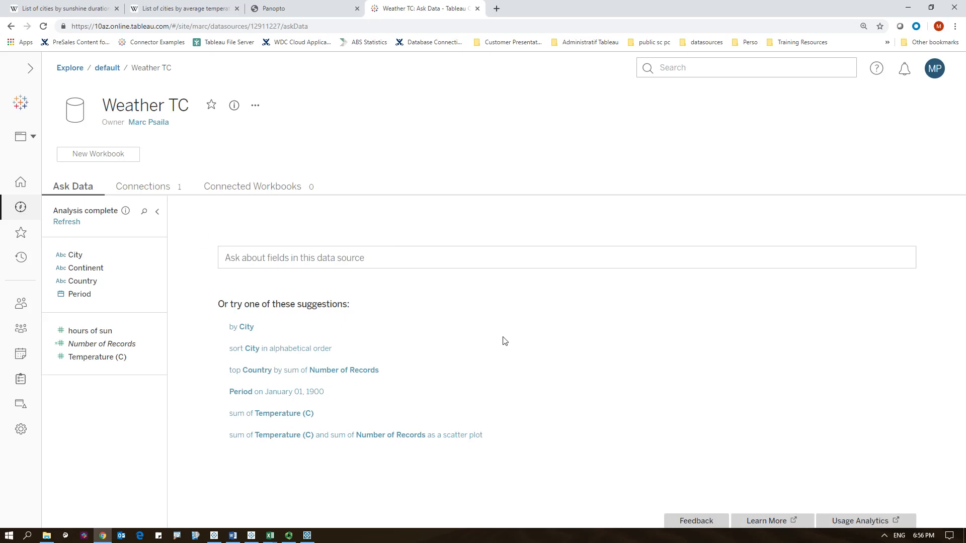
- Ask Data for average hours of sun and average Temperature (C)
{"action": "left_click", "coordinate": [302, 260]}
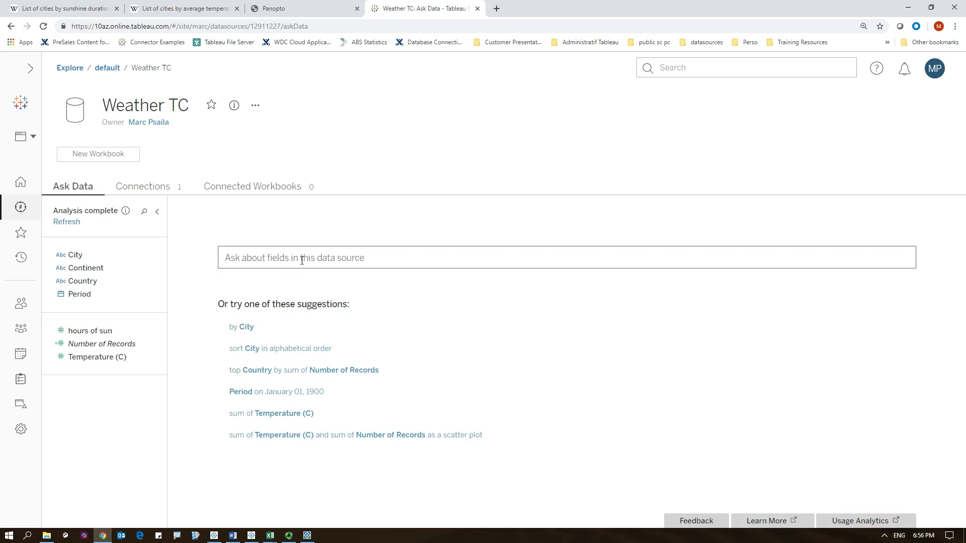
{"action": "type", "text": "avg s"}
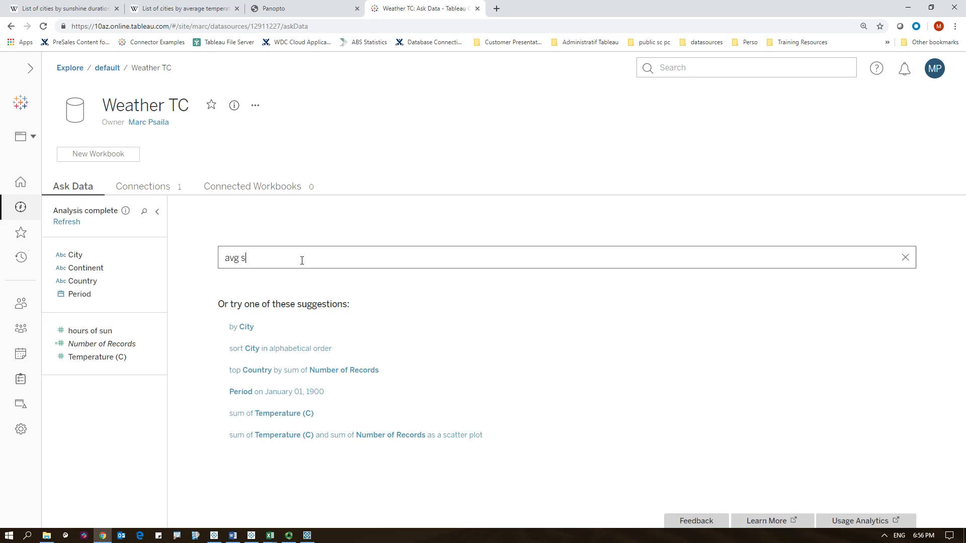
{"action": "type", "text": "un and avg temp"}
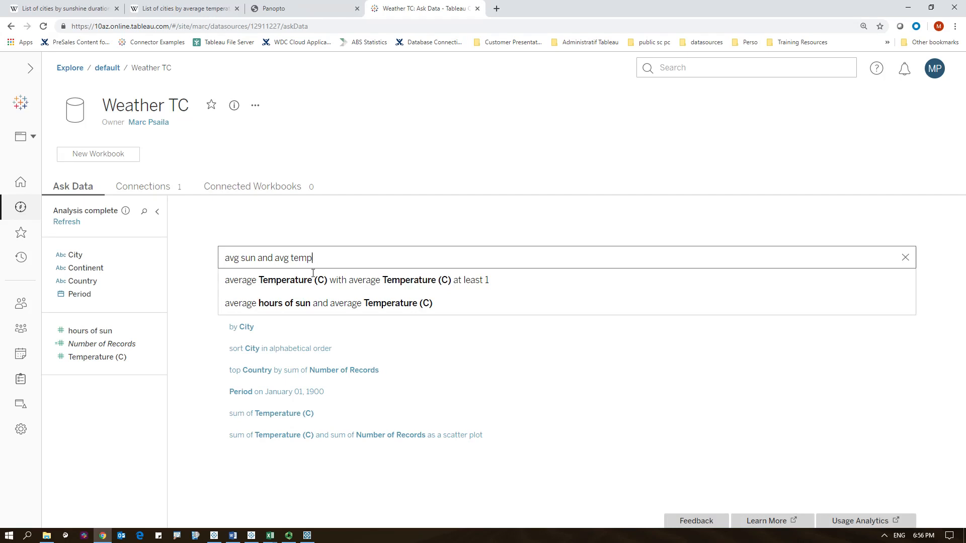
{"action": "left_click", "coordinate": [293, 308]}
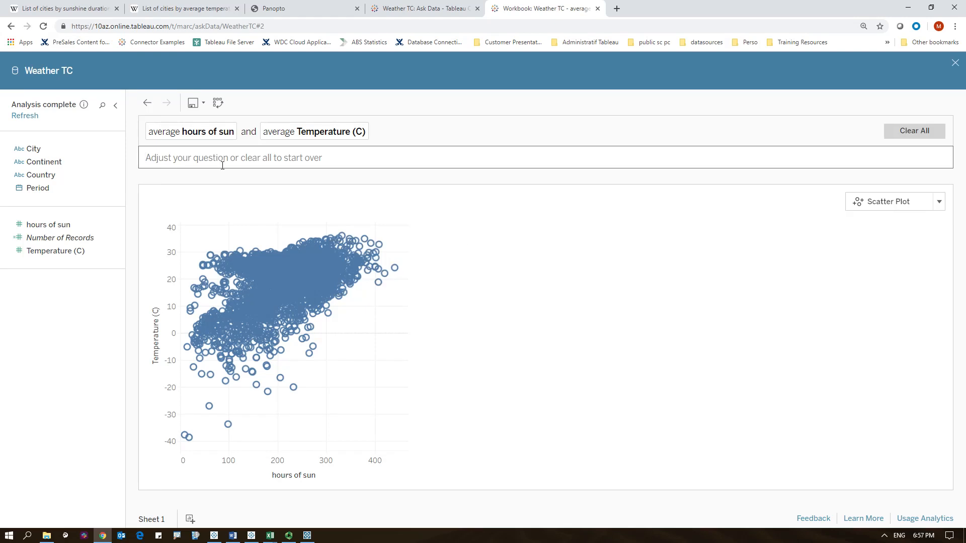
- Break the average sun and temperature view down by Country
{"action": "type", "text": "by countr"}
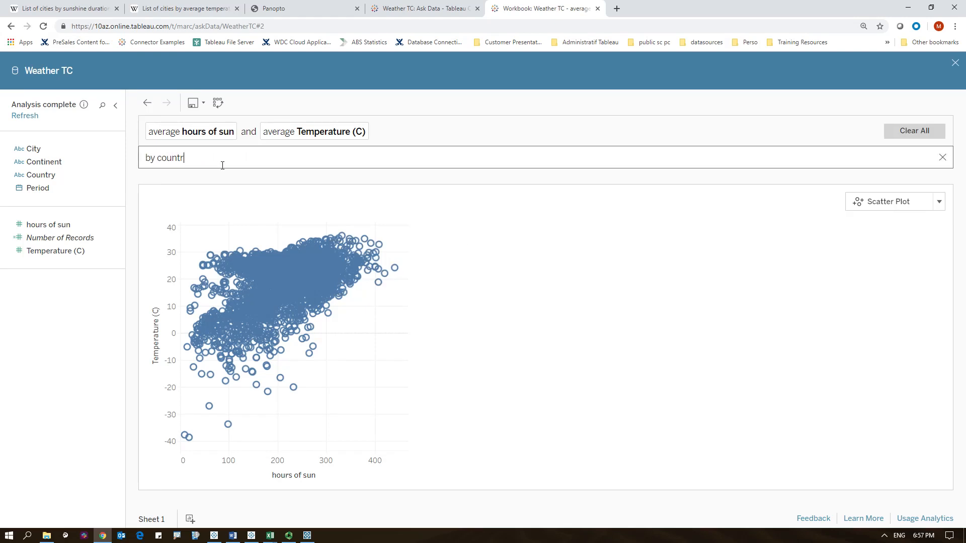
{"action": "type", "text": "y"}
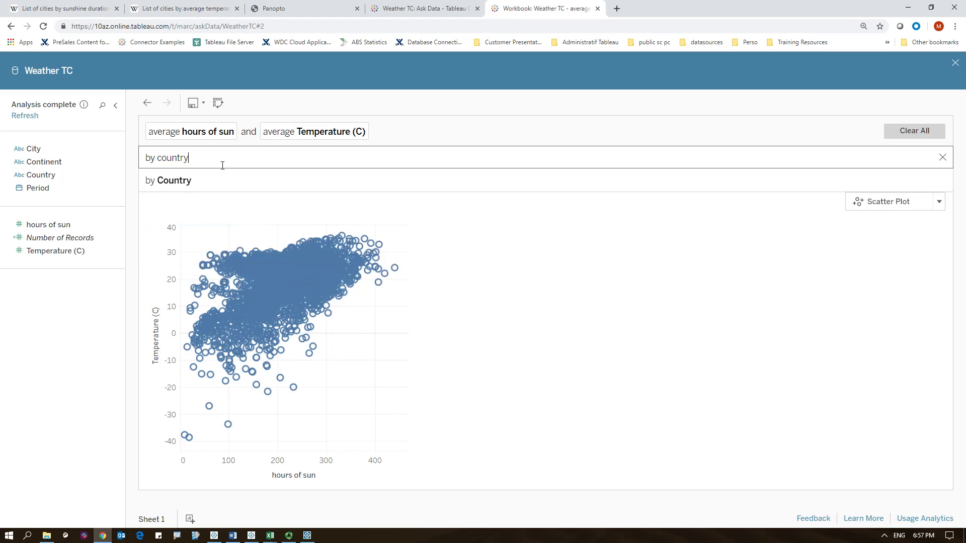
{"action": "left_click", "coordinate": [191, 181]}
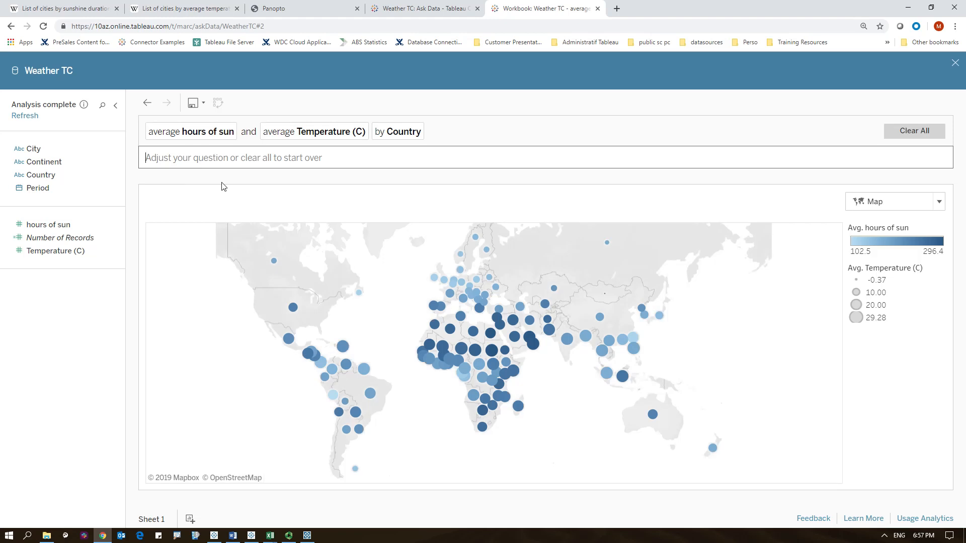
{"action": "left_click", "coordinate": [927, 207]}
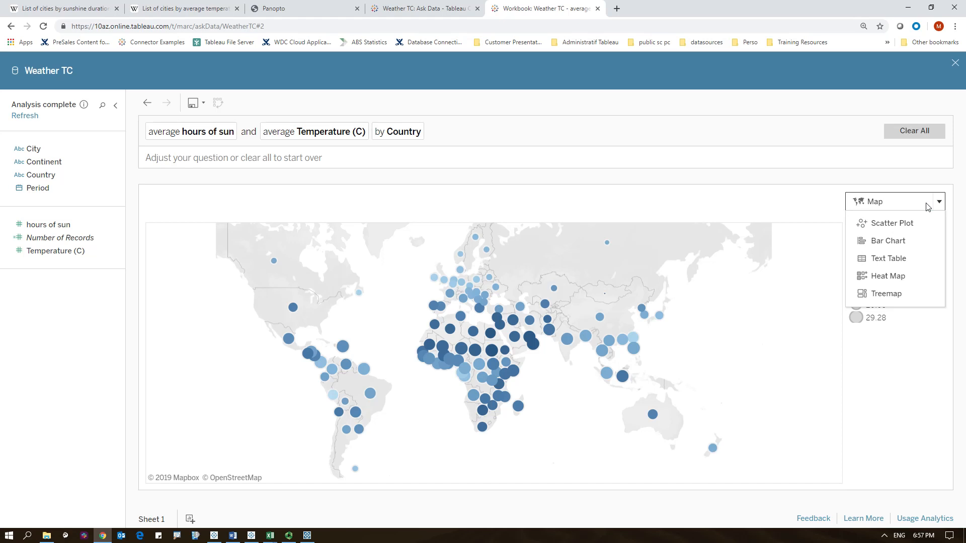
{"action": "left_click", "coordinate": [927, 206]}
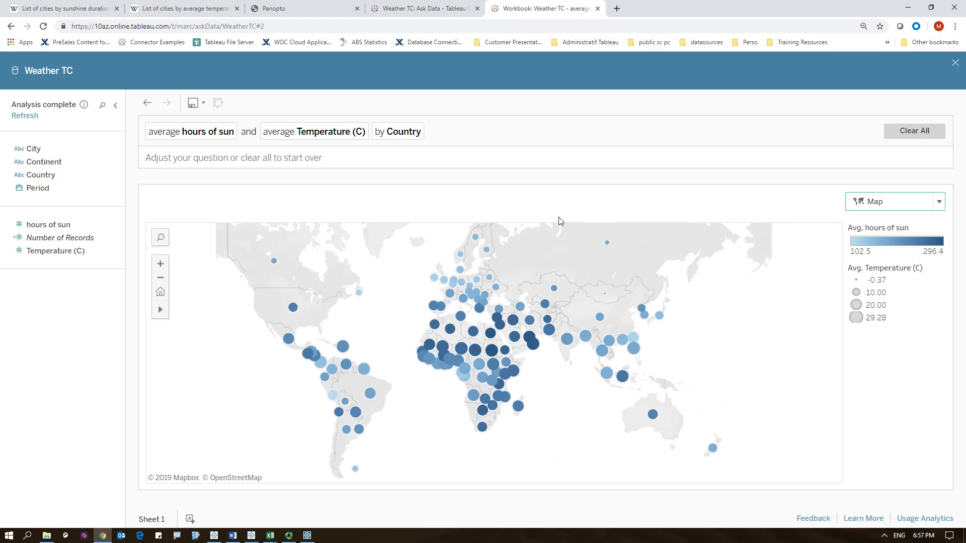
- Add City to the question to break the map down by city
{"action": "left_click", "coordinate": [226, 161]}
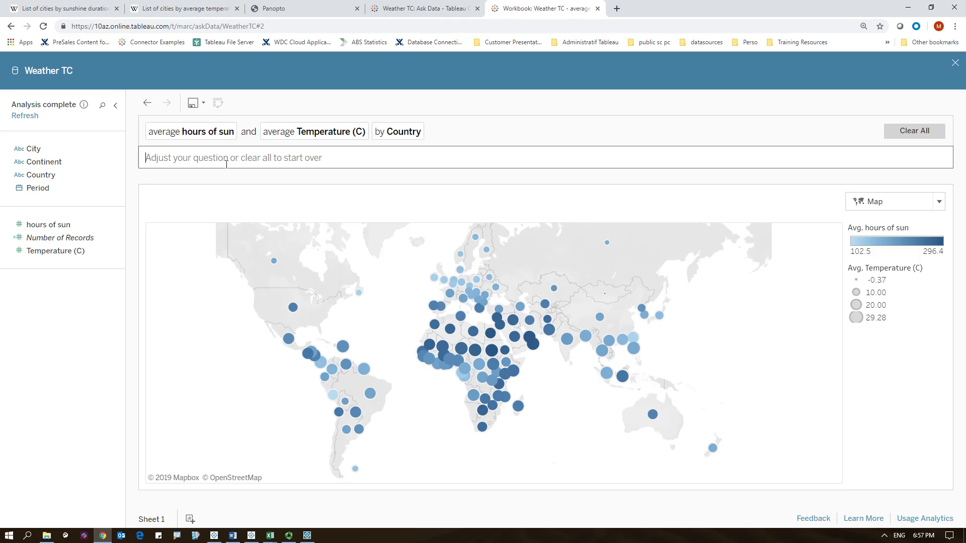
{"action": "type", "text": "by "}
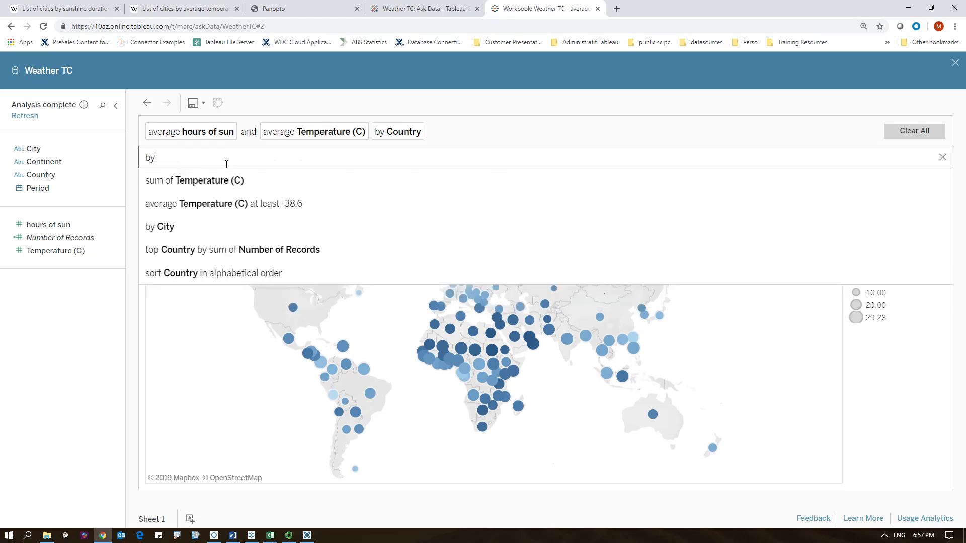
{"action": "type", "text": "city"}
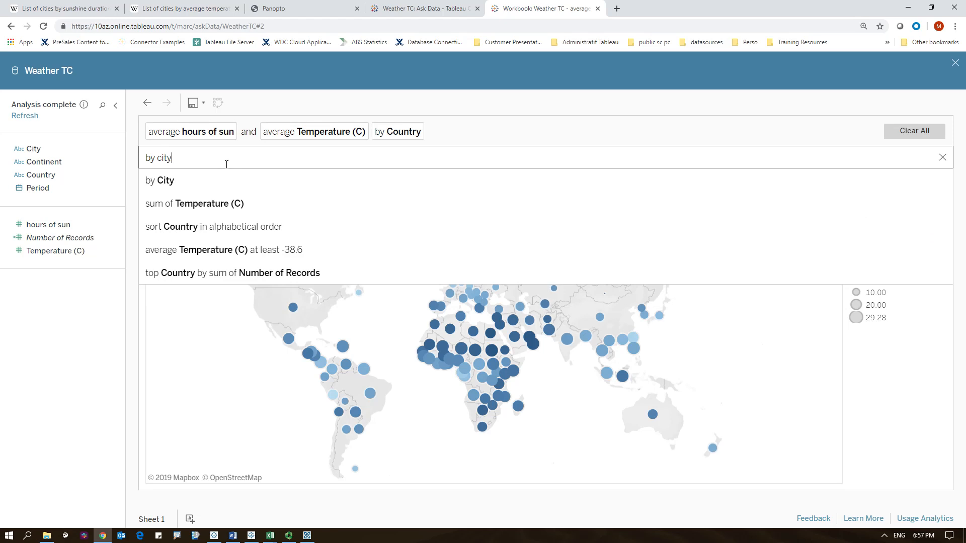
{"action": "left_click", "coordinate": [190, 180]}
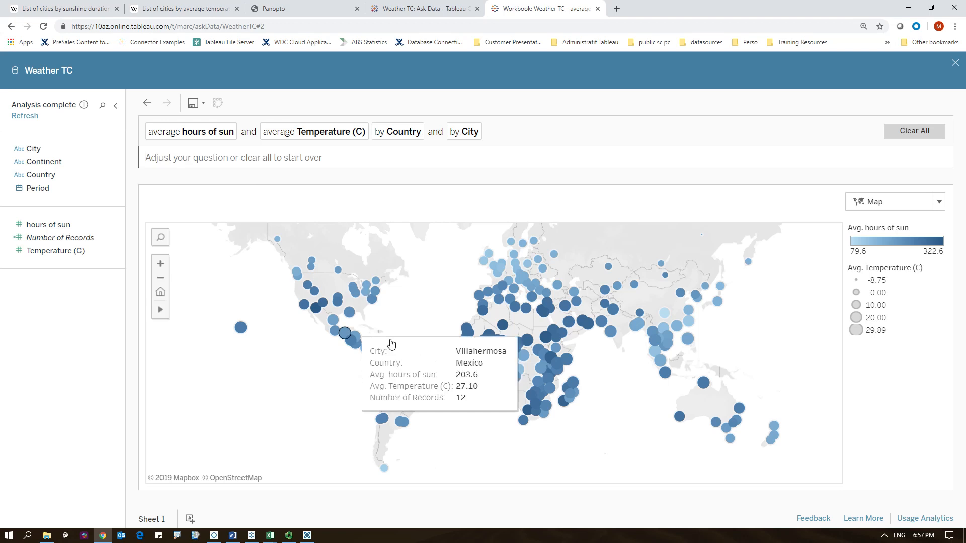
- Duplicate the sheet and switch the copy's visualization to a Scatter Plot
{"action": "mouse_move", "coordinate": [335, 303]}
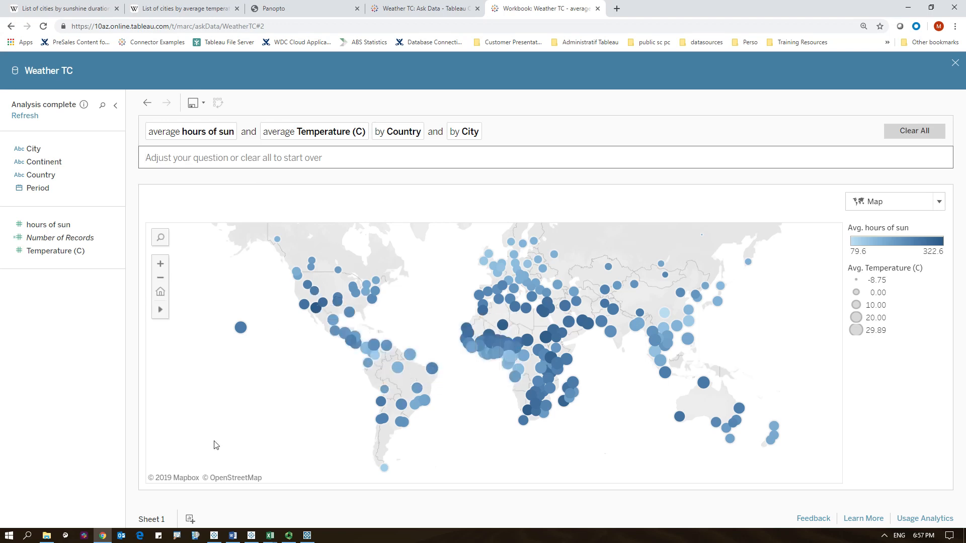
{"action": "right_click", "coordinate": [165, 521]}
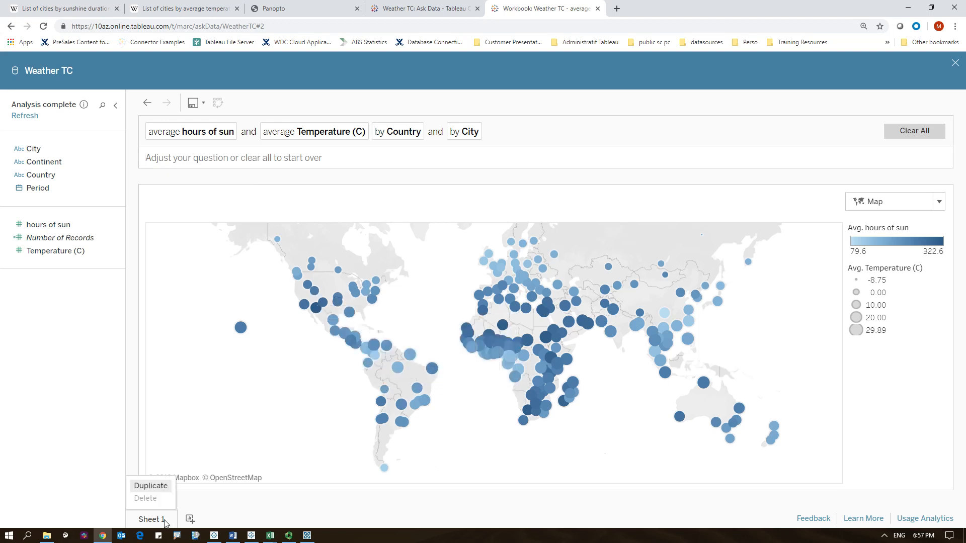
{"action": "left_click", "coordinate": [168, 486]}
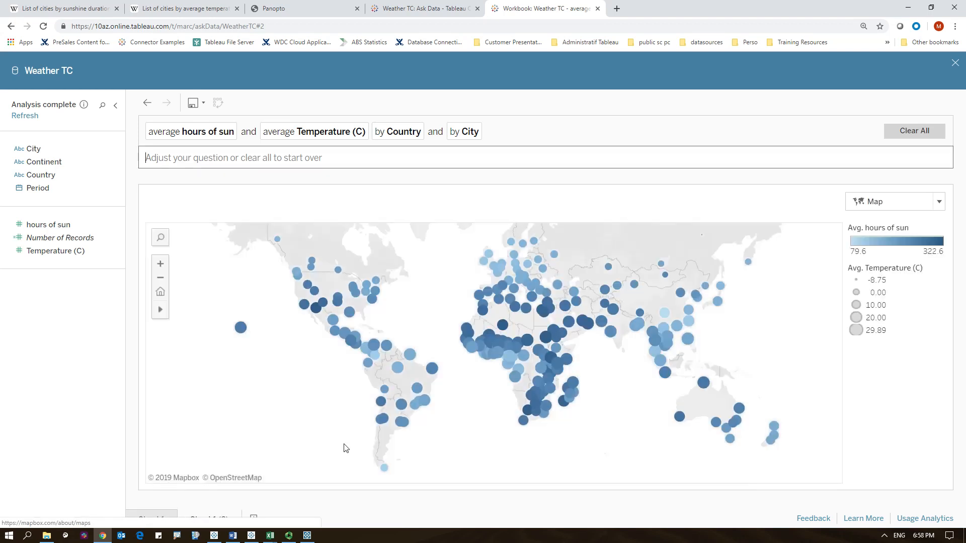
{"action": "left_click", "coordinate": [939, 202]}
{"action": "left_click", "coordinate": [911, 227]}
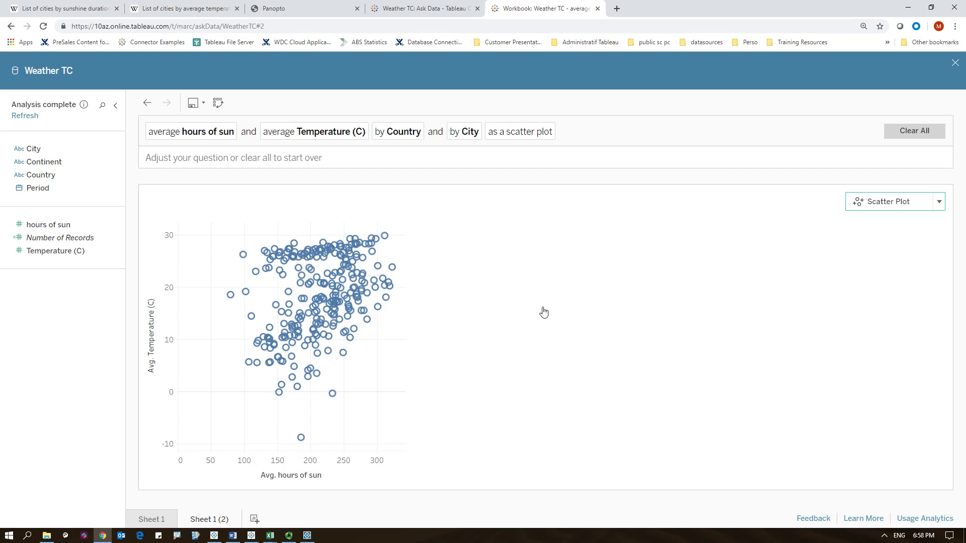
- On a new sheet, ask for average Temperature (C) by Period's month, filtered to City Sydney
{"action": "left_click", "coordinate": [254, 520]}
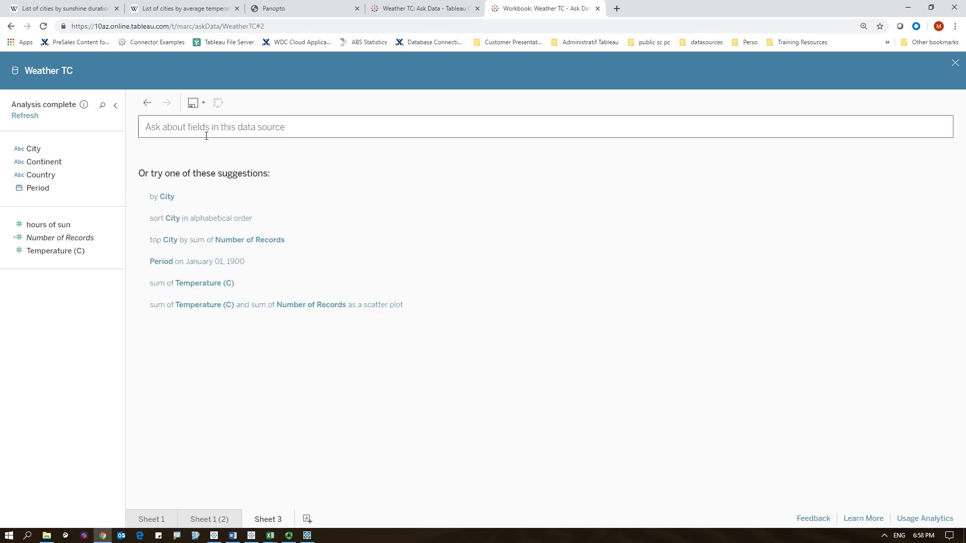
{"action": "type", "text": "avg "}
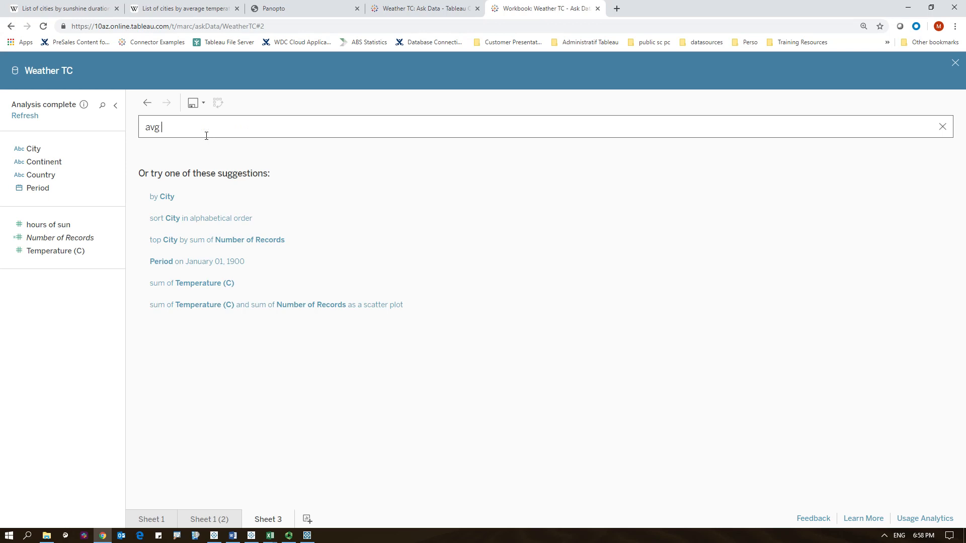
{"action": "type", "text": "temp"}
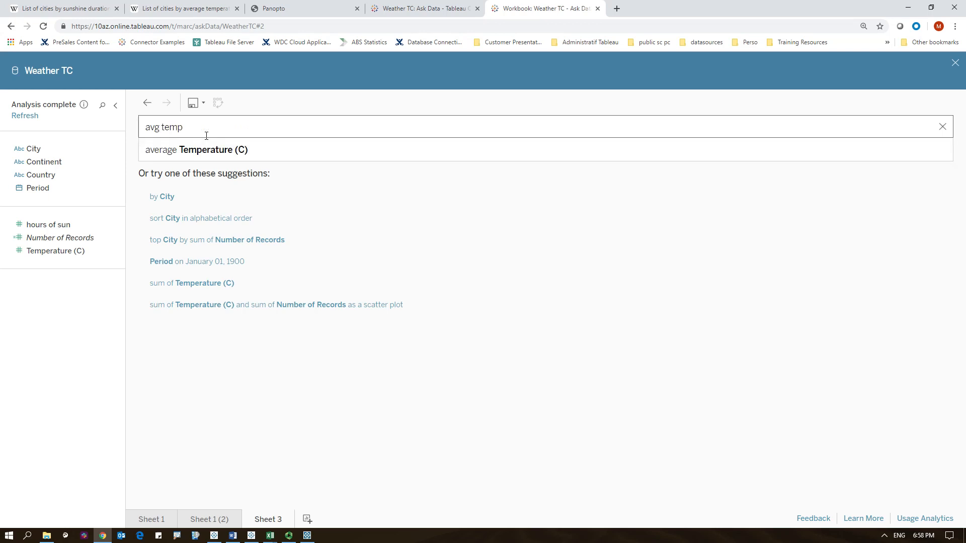
{"action": "type", "text": " in sydney by mon"}
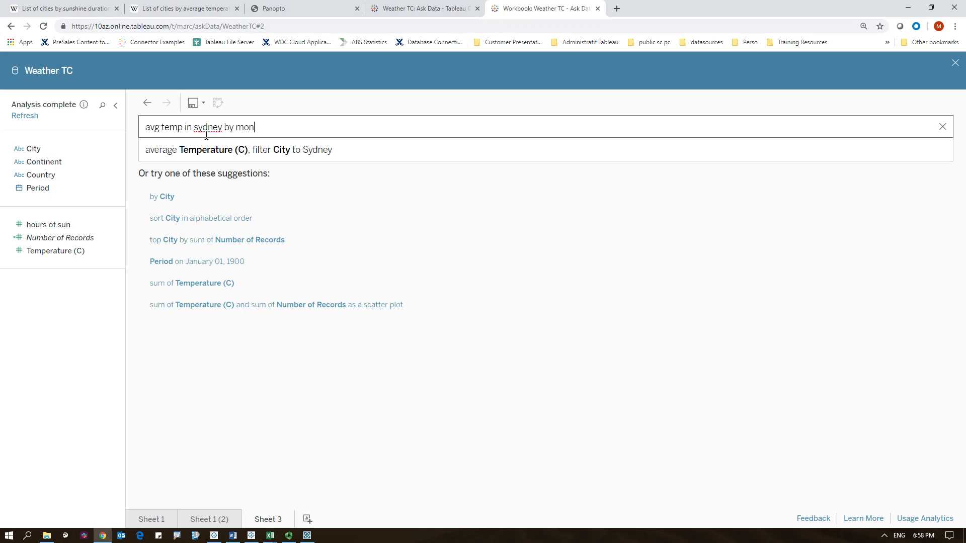
{"action": "type", "text": "th"}
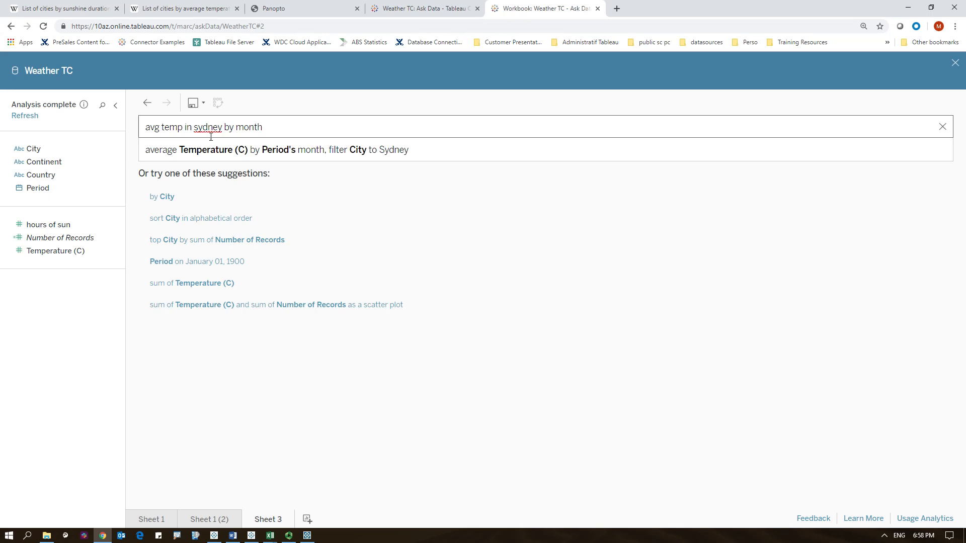
{"action": "left_click", "coordinate": [215, 155]}
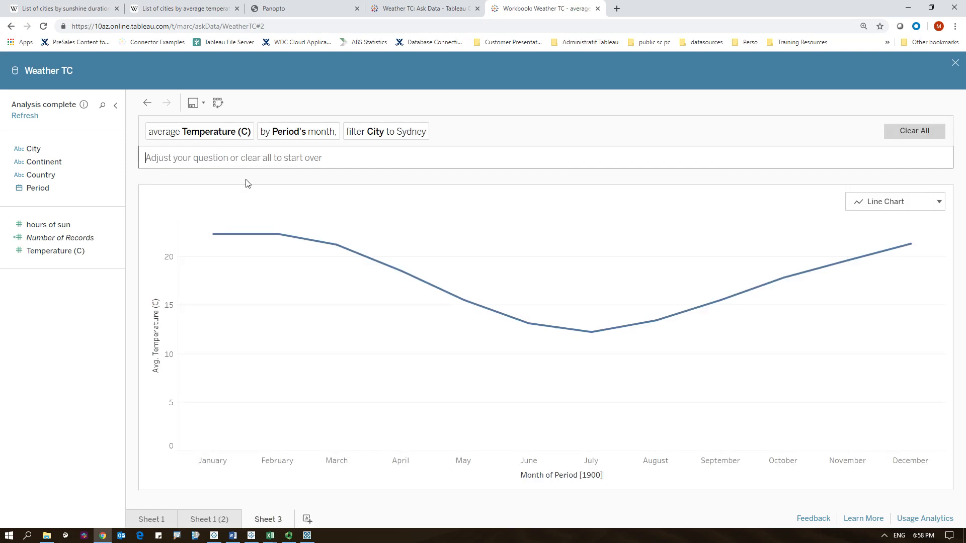
- Add average hours of sun to the Sydney monthly question
{"action": "mouse_move", "coordinate": [241, 241]}
{"action": "mouse_move", "coordinate": [584, 333]}
{"action": "type", "text": "av"}
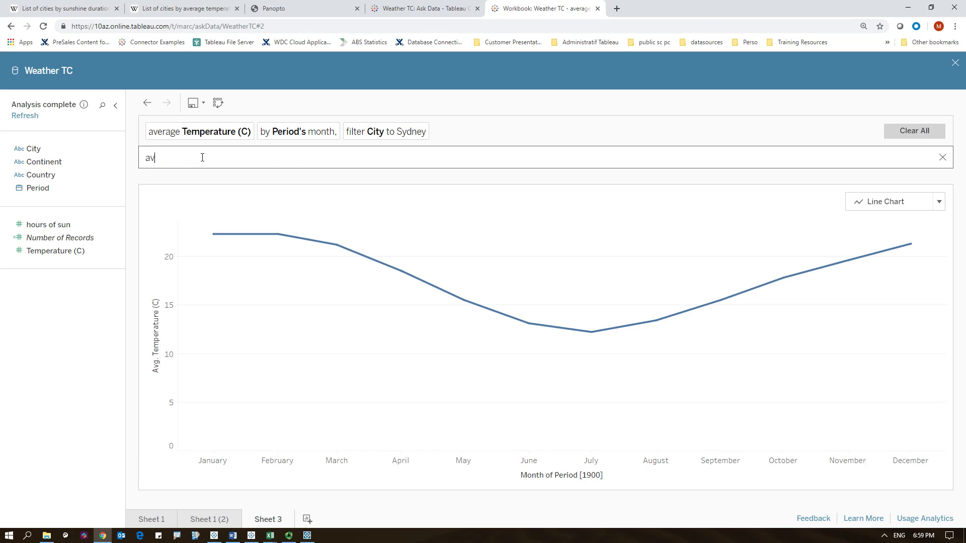
{"action": "type", "text": "g dun"}
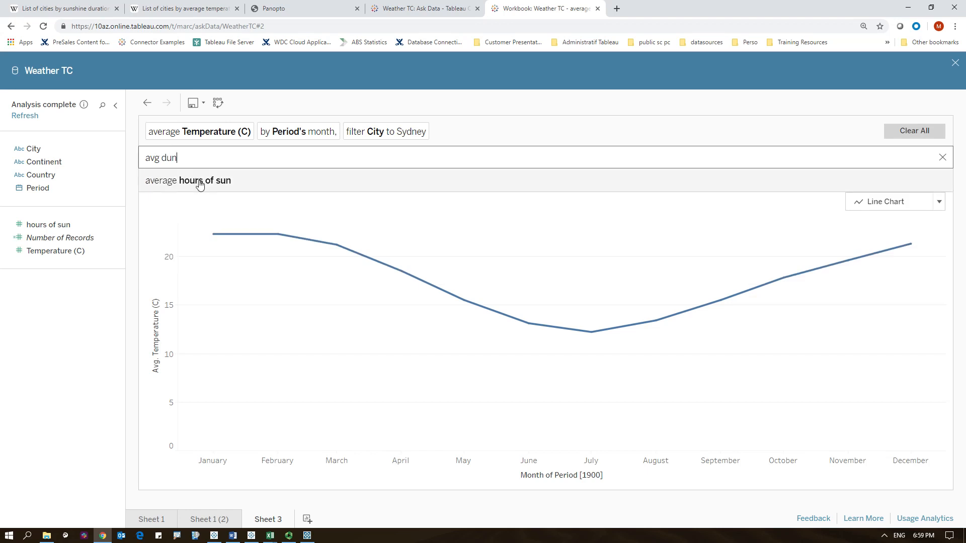
{"action": "left_click", "coordinate": [199, 184]}
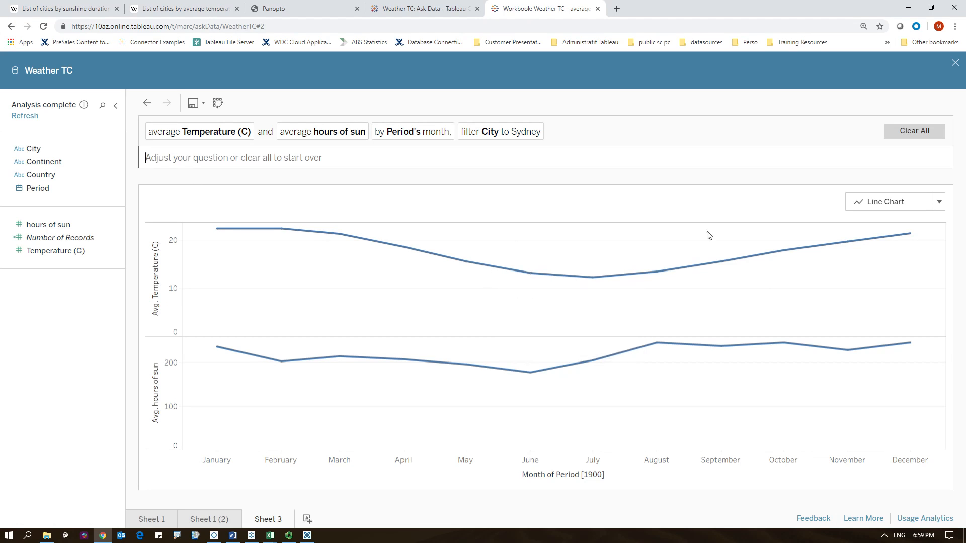
- Show the Sydney temperature and sun view as a Bar Chart with months along the horizontal axis
{"action": "left_click", "coordinate": [879, 207]}
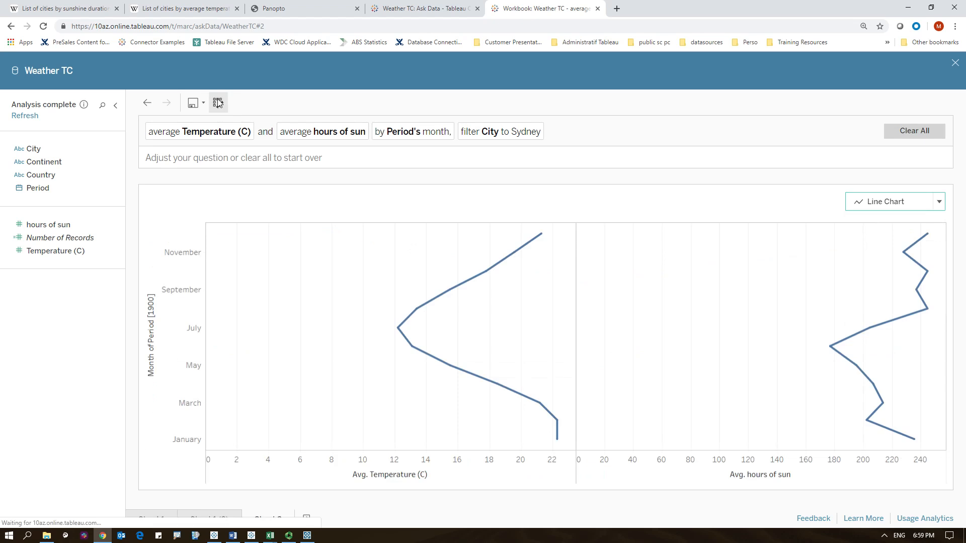
{"action": "left_click", "coordinate": [875, 203]}
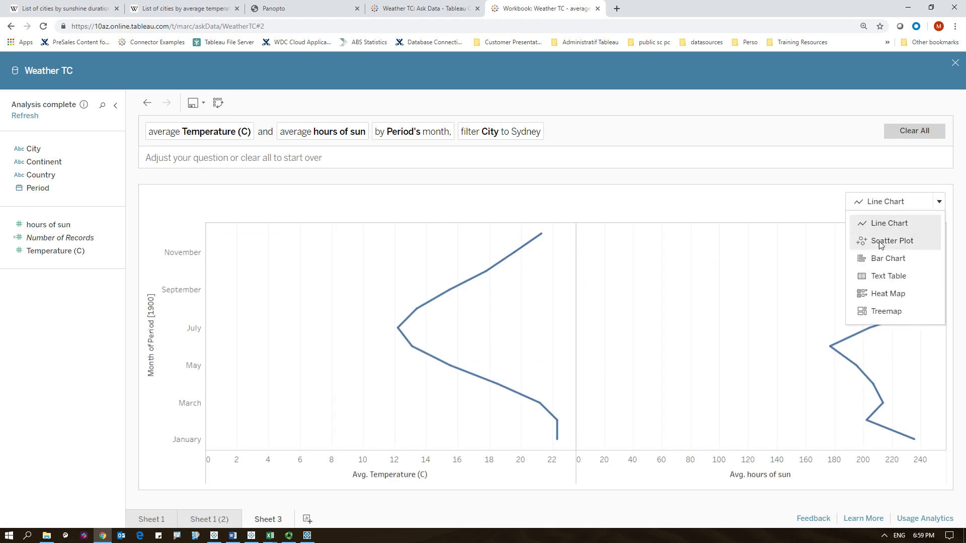
{"action": "left_click", "coordinate": [880, 258]}
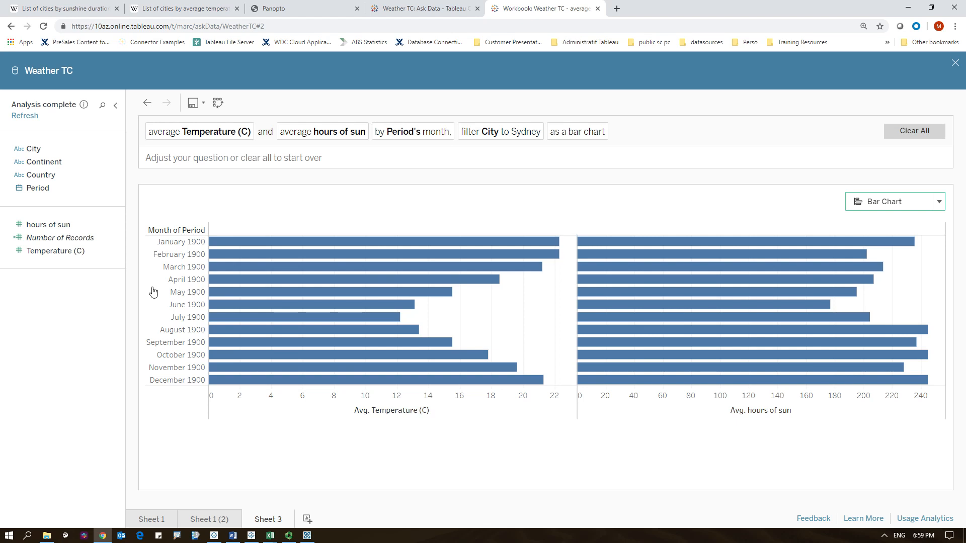
{"action": "left_click", "coordinate": [219, 103]}
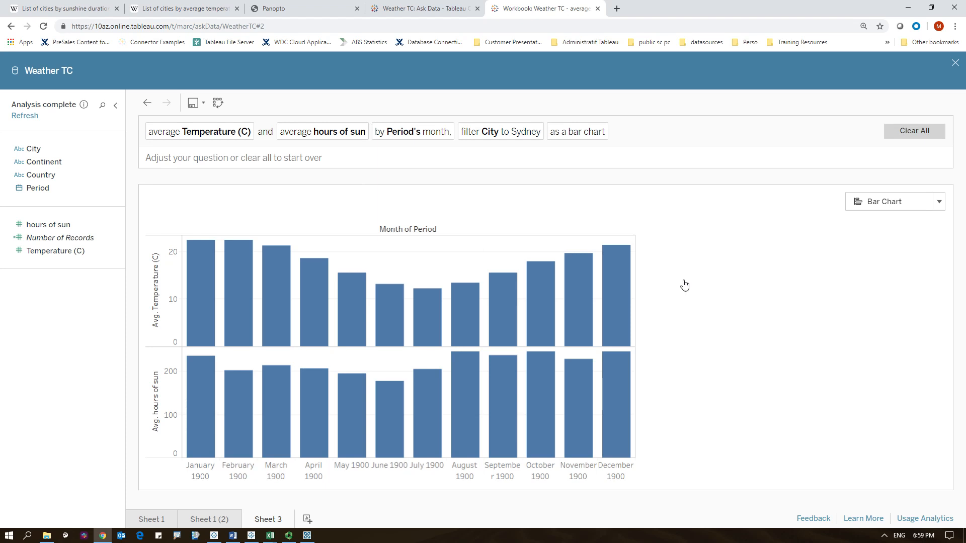
- Save the workbook as Weather TC, overwriting the existing workbook
{"action": "mouse_move", "coordinate": [326, 444]}
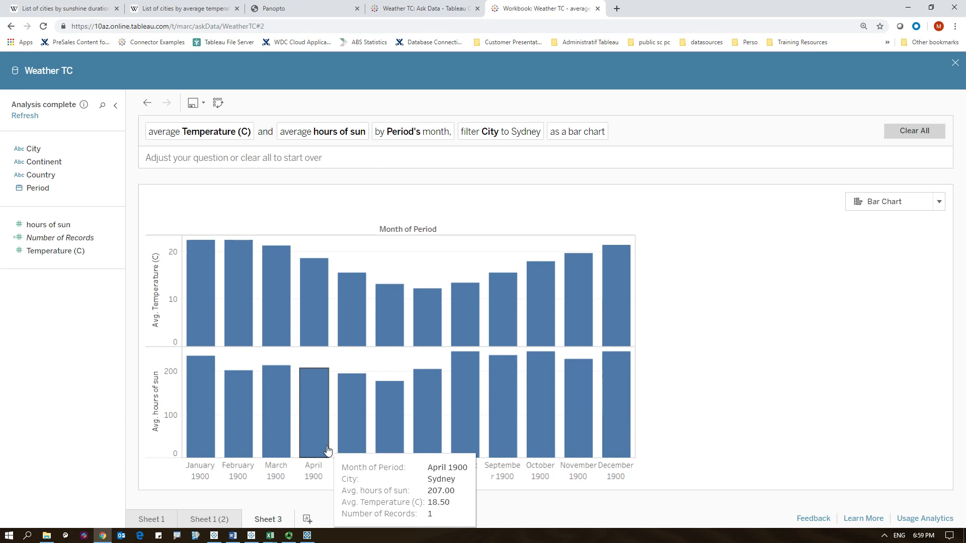
{"action": "left_click", "coordinate": [203, 105]}
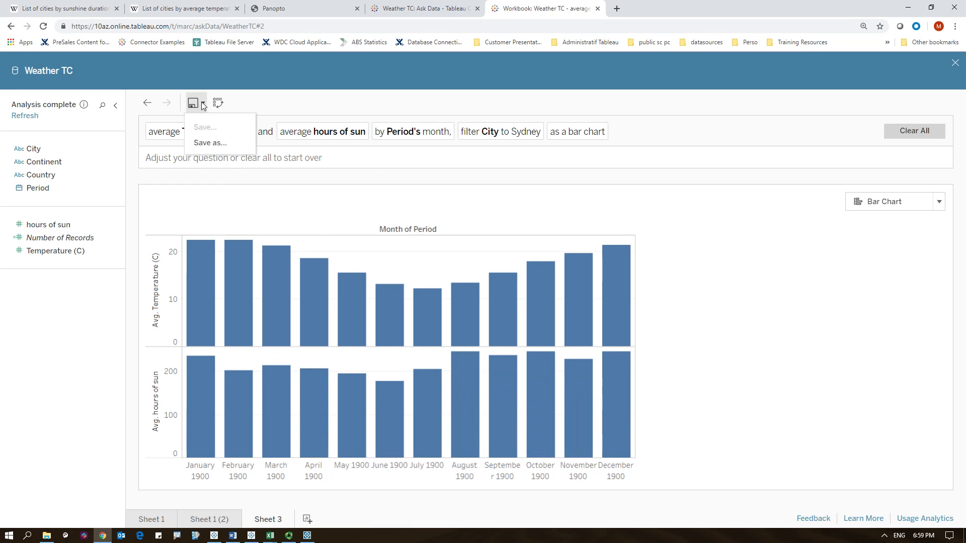
{"action": "left_click", "coordinate": [210, 144]}
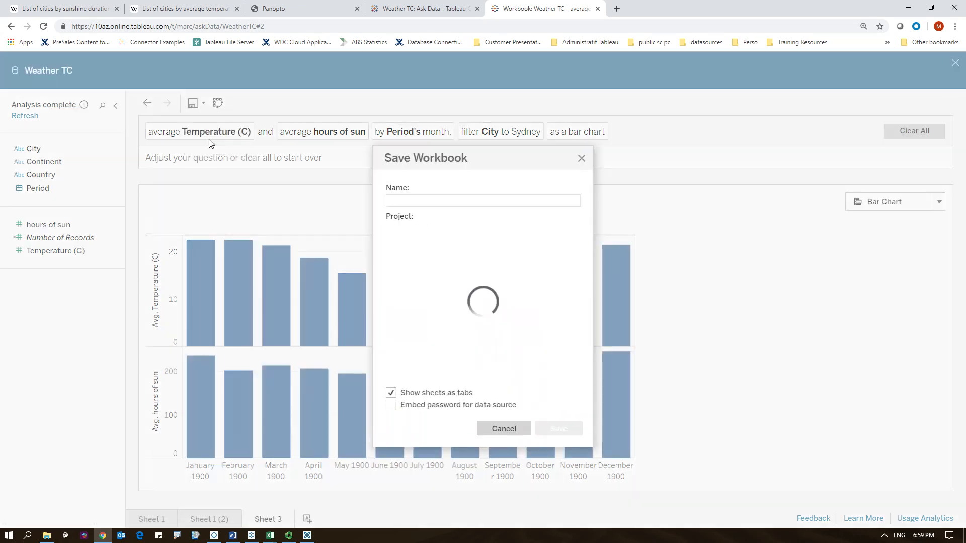
{"action": "type", "text": "Weather TC"}
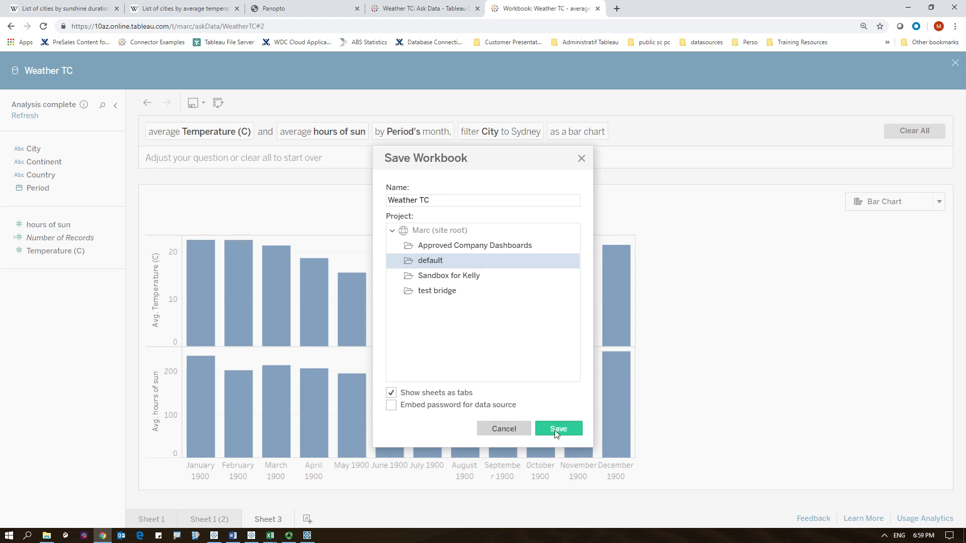
{"action": "left_click", "coordinate": [556, 430]}
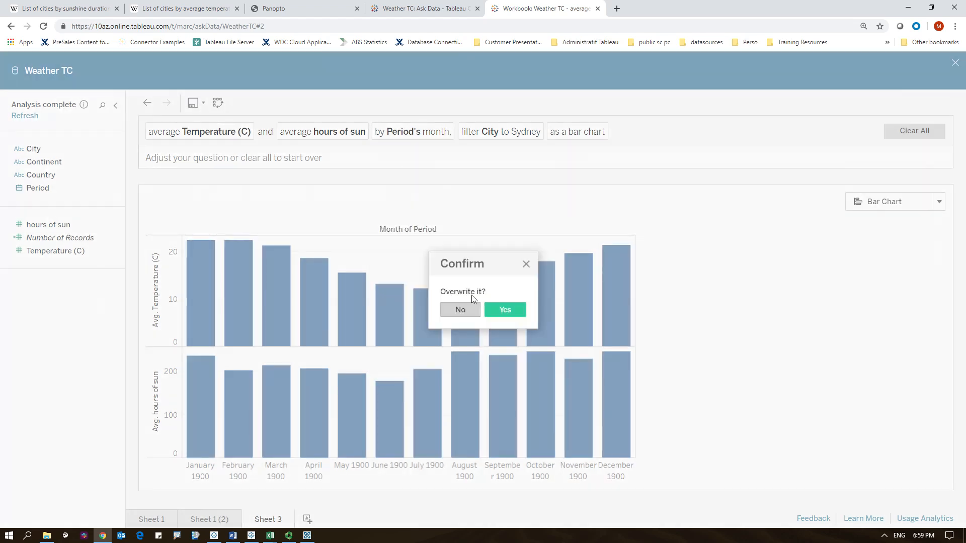
{"action": "left_click", "coordinate": [503, 310]}
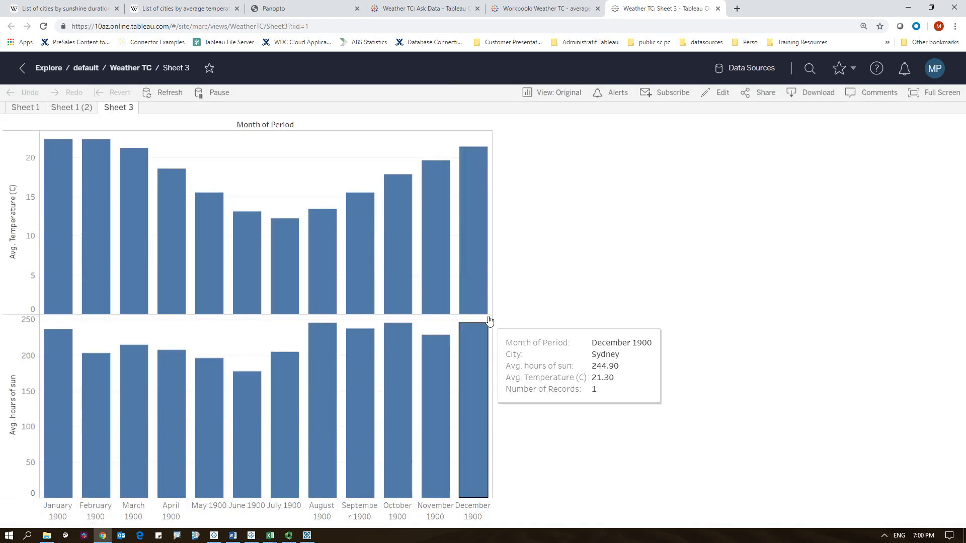
- Open Sheet 1 of the published Weather TC workbook for editing
{"action": "mouse_move", "coordinate": [456, 287]}
{"action": "mouse_move", "coordinate": [429, 266]}
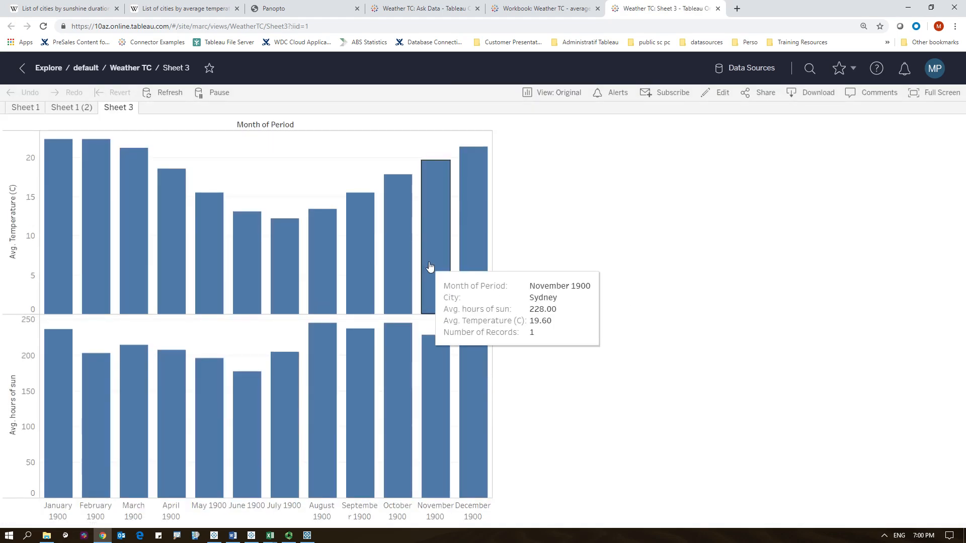
{"action": "left_click", "coordinate": [28, 108]}
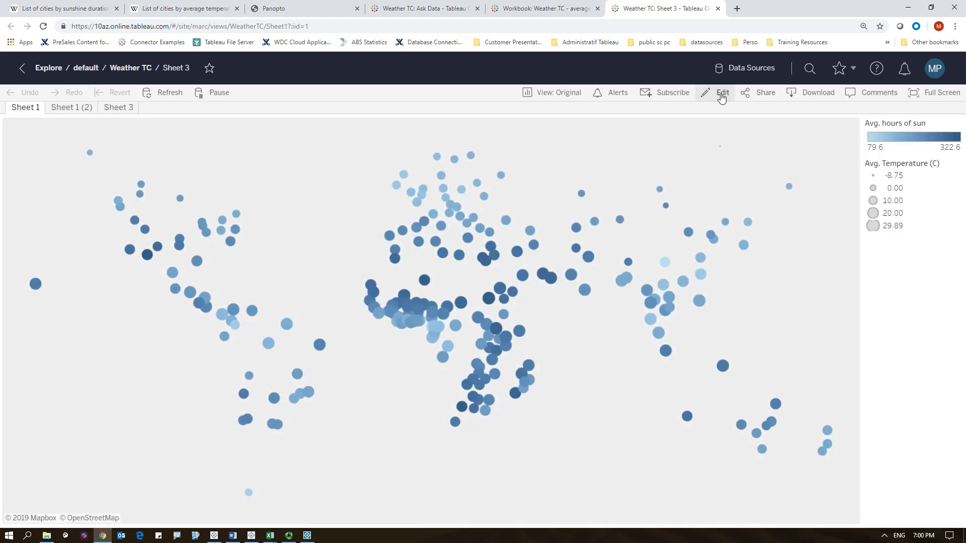
{"action": "left_click", "coordinate": [722, 96]}
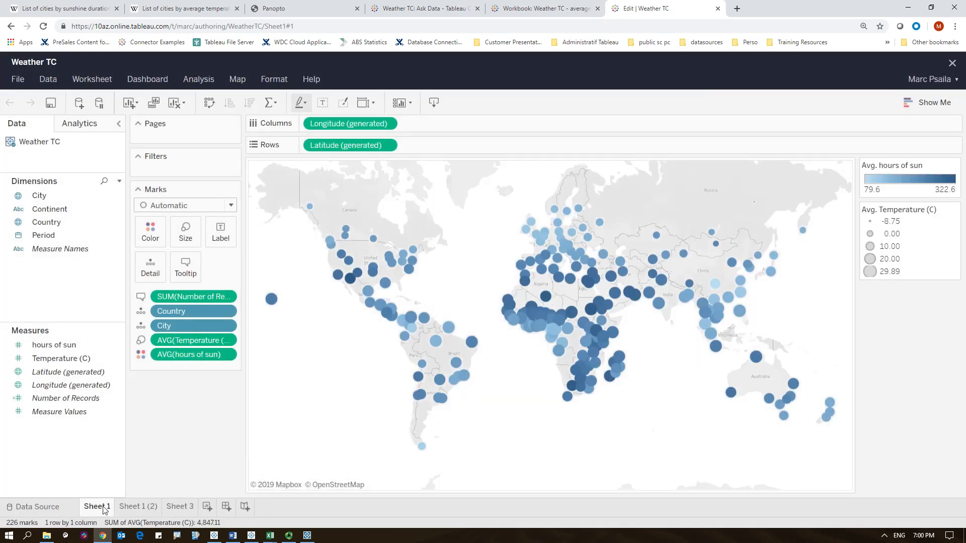
- Rename Sheet 1 to Map
{"action": "right_click", "coordinate": [105, 510]}
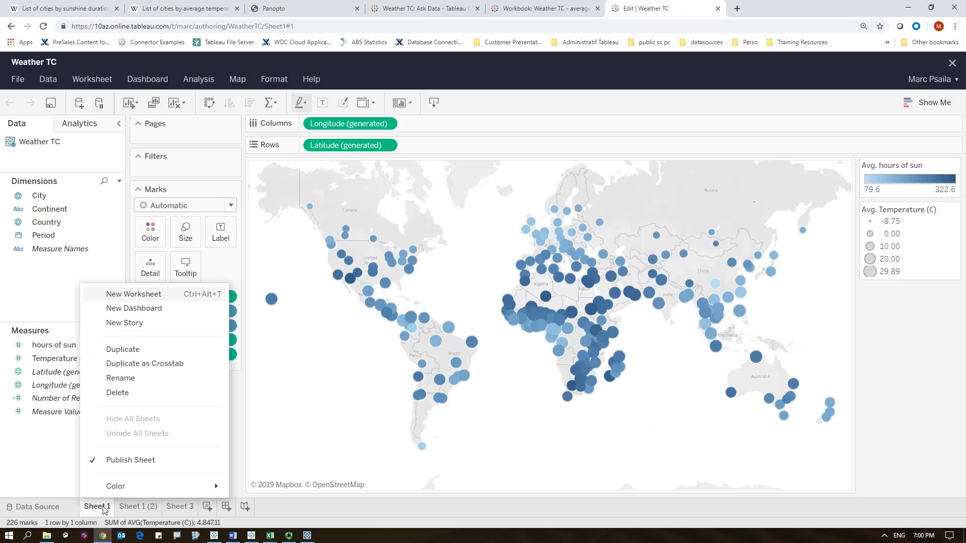
{"action": "left_click", "coordinate": [130, 378]}
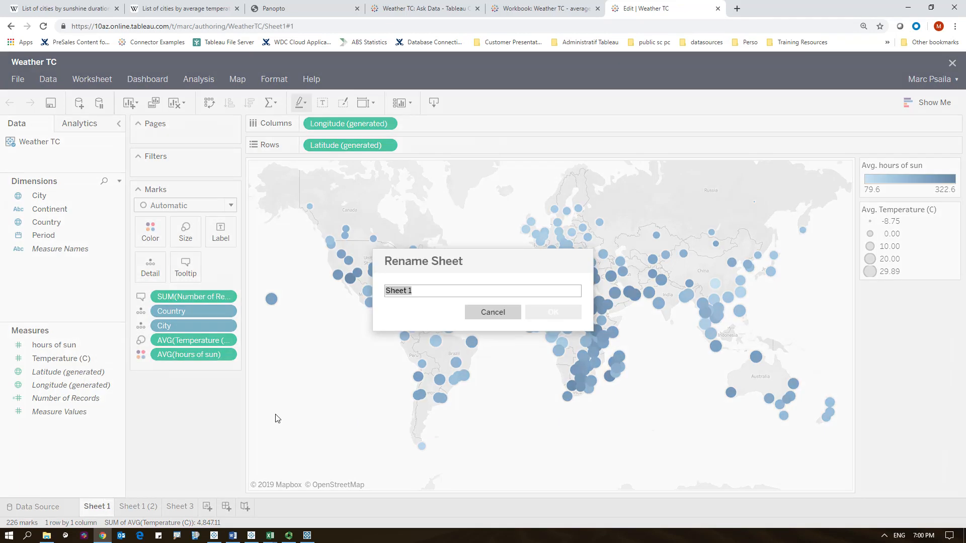
{"action": "type", "text": "Map"}
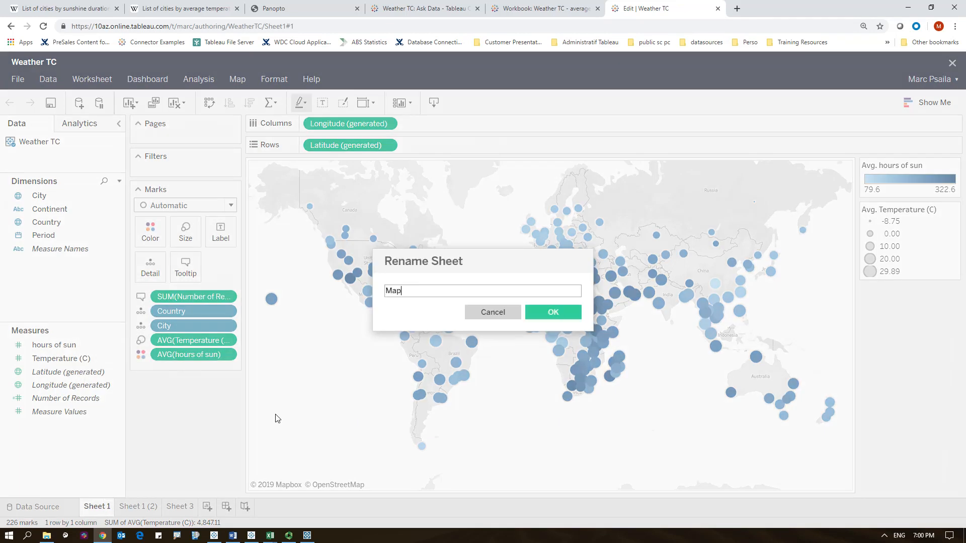
{"action": "left_click", "coordinate": [549, 311]}
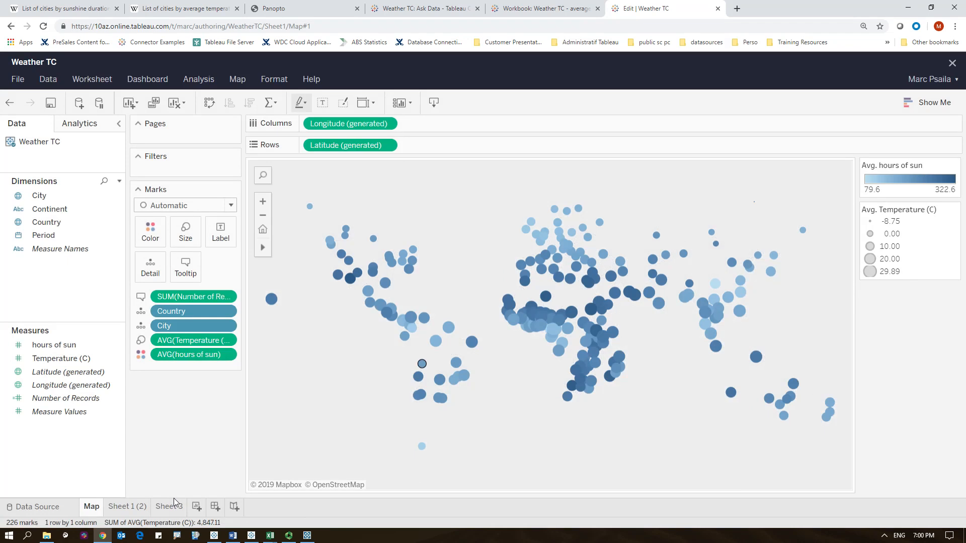
- Rename the Sheet 1 (2) worksheet to Scatter
{"action": "left_click", "coordinate": [134, 507]}
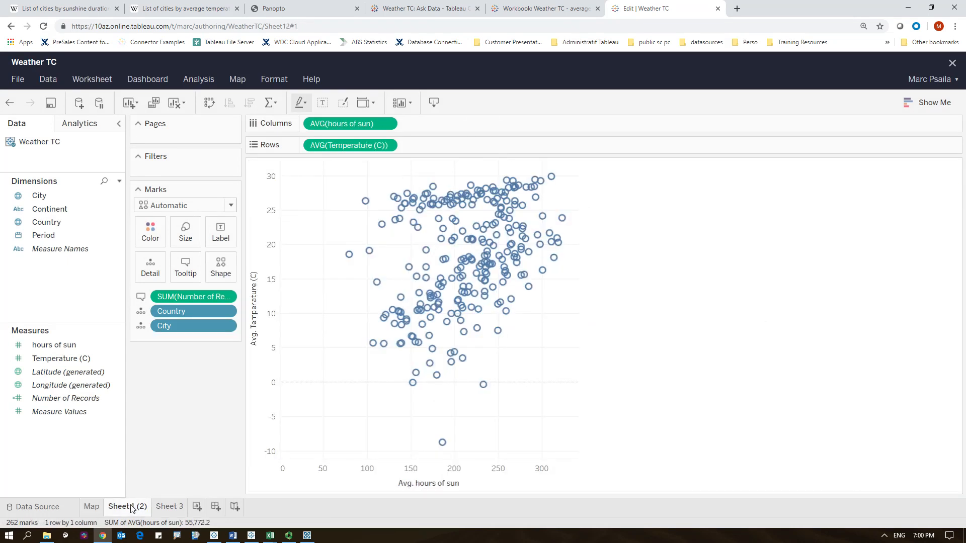
{"action": "right_click", "coordinate": [132, 508]}
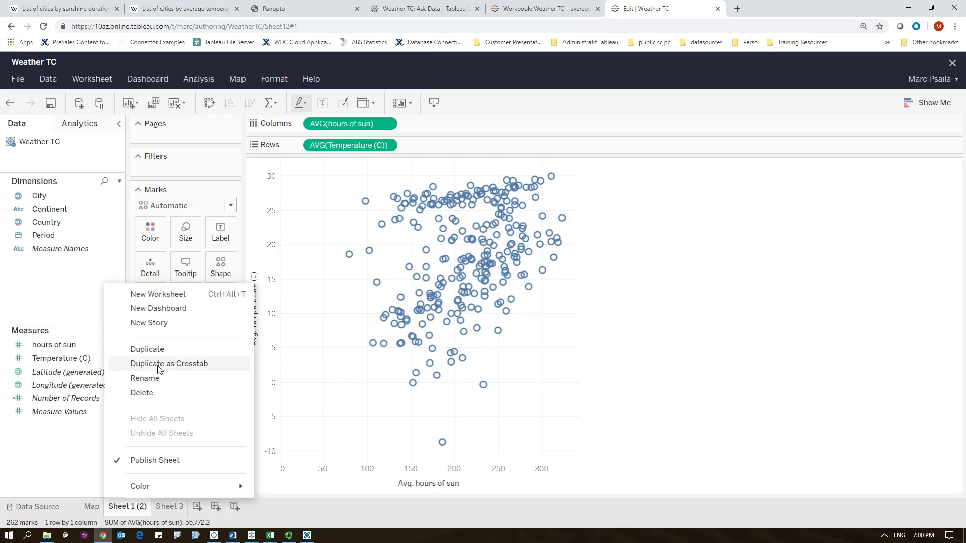
{"action": "left_click", "coordinate": [154, 380]}
{"action": "type", "text": "Scatter"}
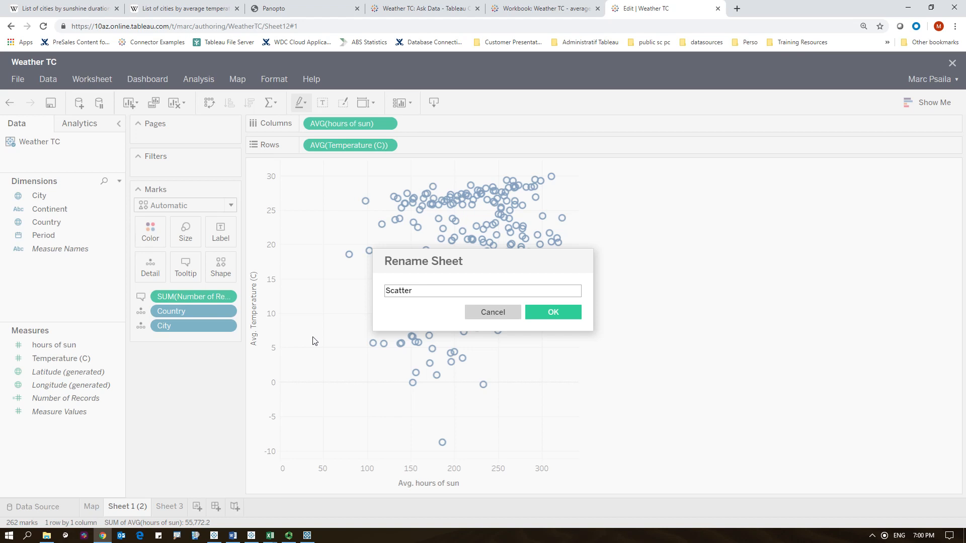
{"action": "left_click", "coordinate": [559, 312]}
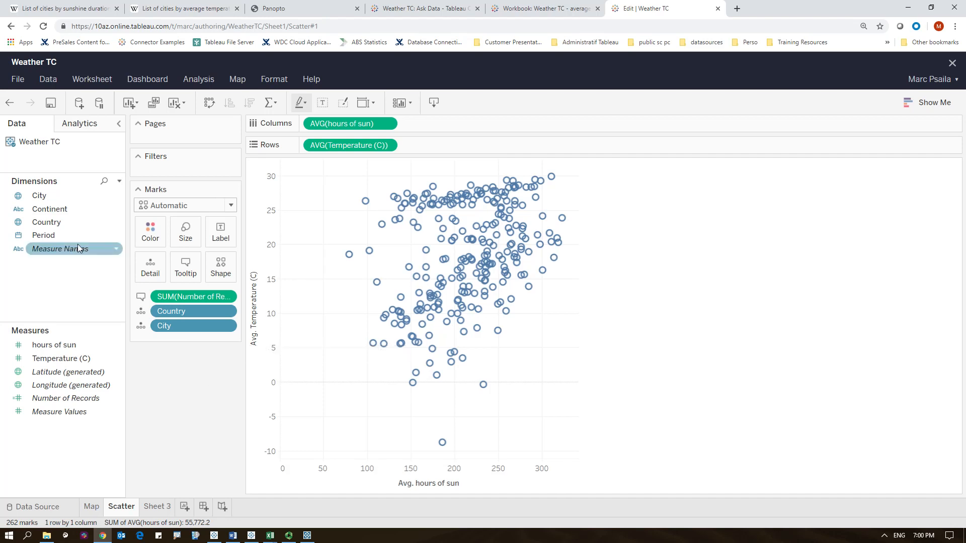
- Add Period as a filter on the Scatter sheet, filtering by Months
{"action": "left_click_drag", "start_coordinate": [44, 235], "coordinate": [190, 171]}
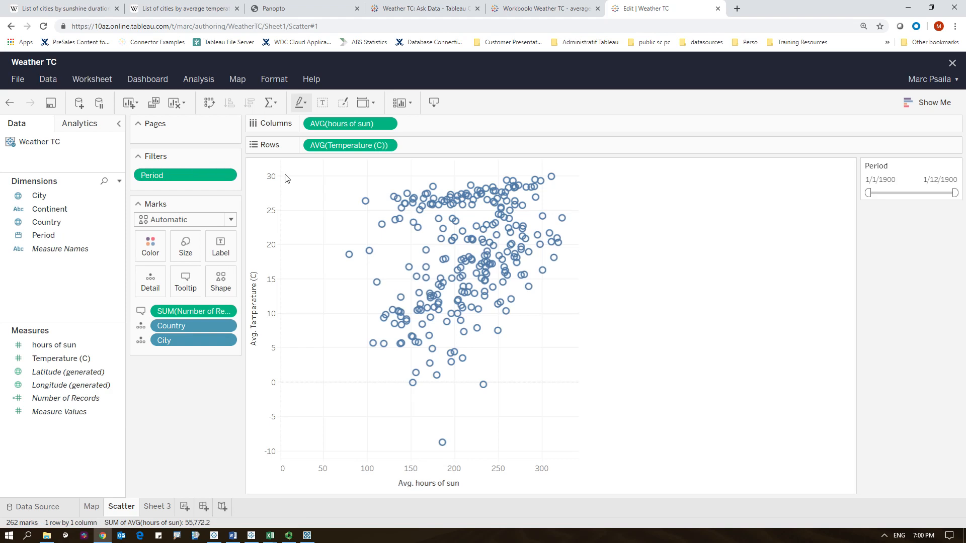
{"action": "left_click_drag", "start_coordinate": [192, 171], "coordinate": [60, 277]}
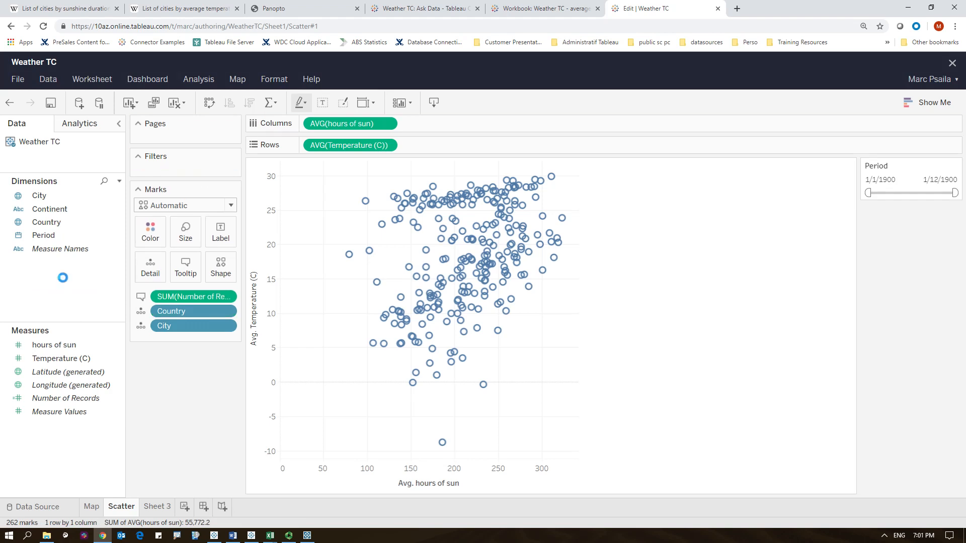
{"action": "left_click_drag", "start_coordinate": [52, 237], "coordinate": [192, 174]}
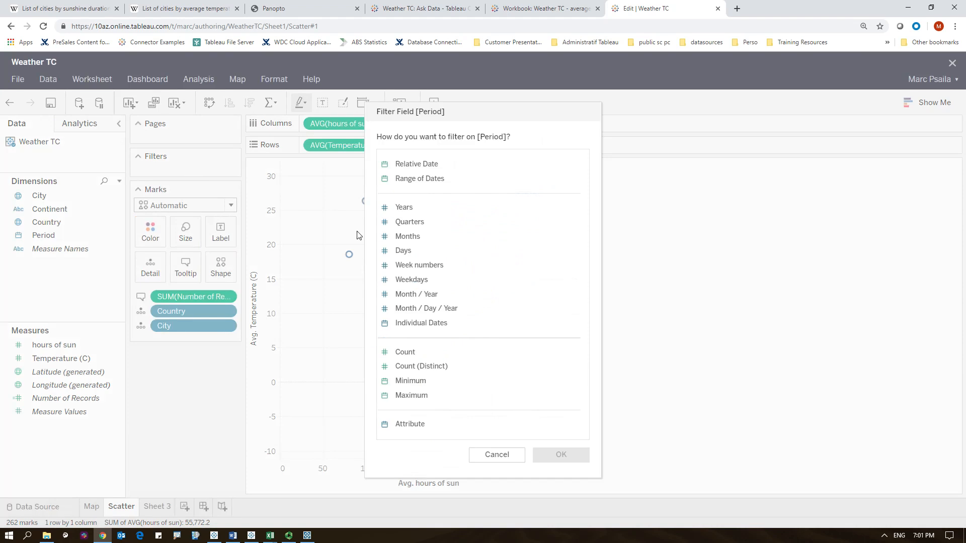
{"action": "left_click", "coordinate": [416, 237]}
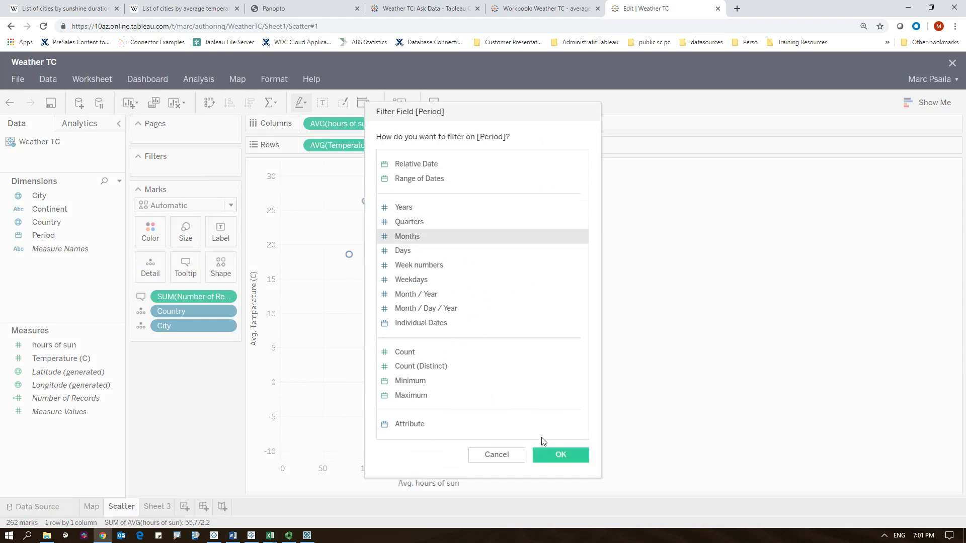
{"action": "left_click", "coordinate": [558, 456]}
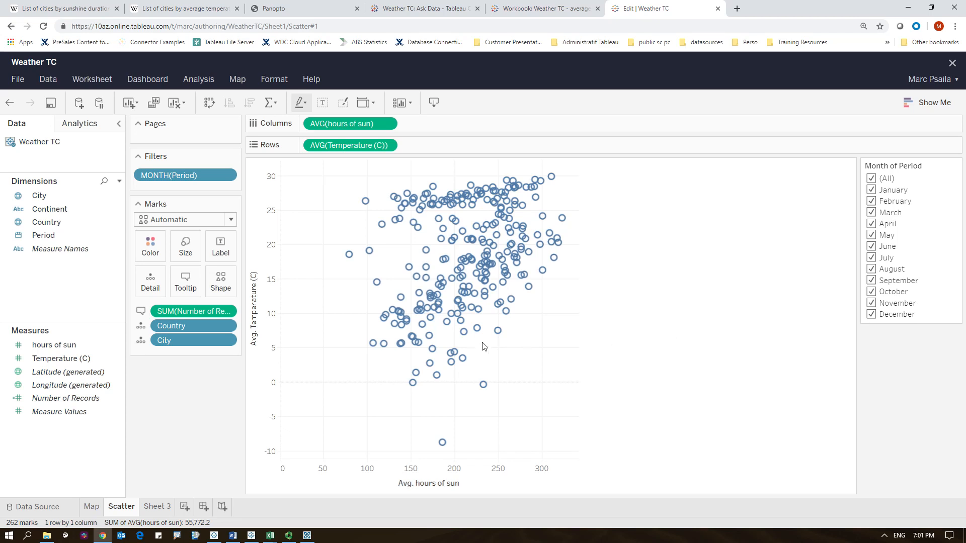
- Color the scatter plot marks by Continent
{"action": "left_click", "coordinate": [61, 223]}
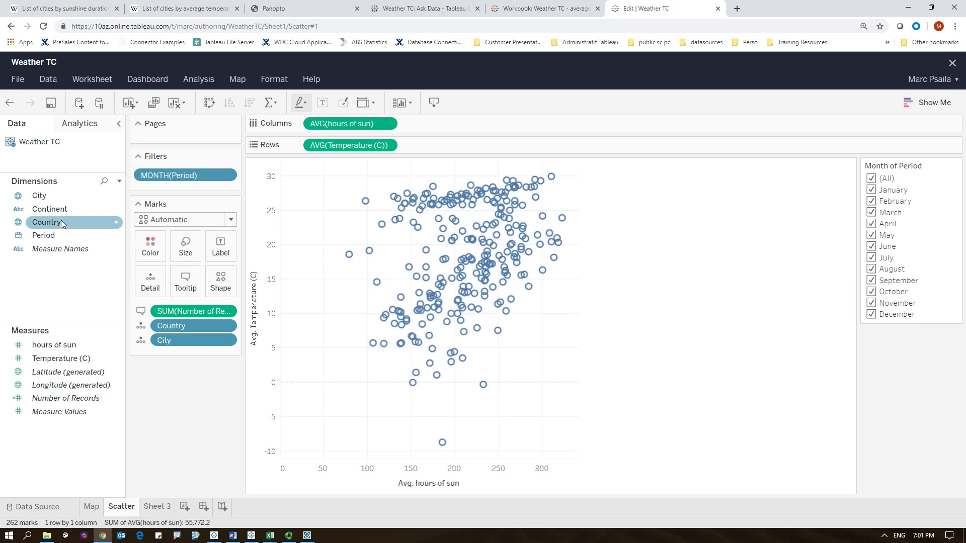
{"action": "left_click_drag", "start_coordinate": [53, 210], "coordinate": [161, 257]}
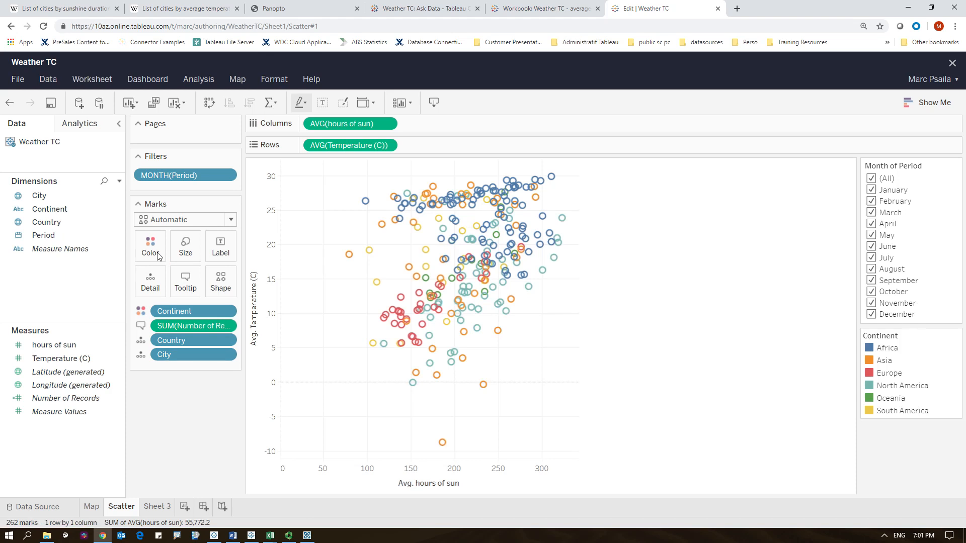
- Rename Sheet 3 to detail on one city
{"action": "left_click", "coordinate": [159, 507]}
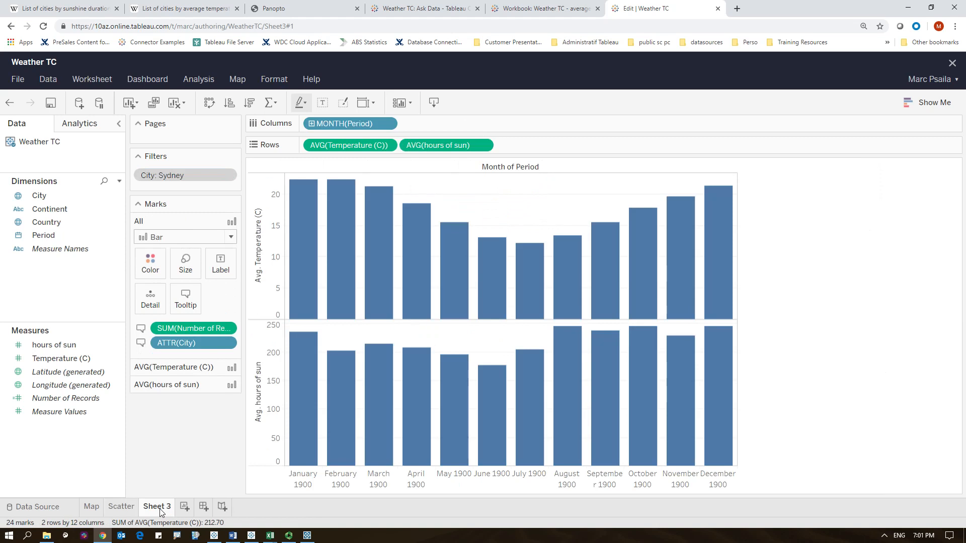
{"action": "double_click", "coordinate": [160, 509]}
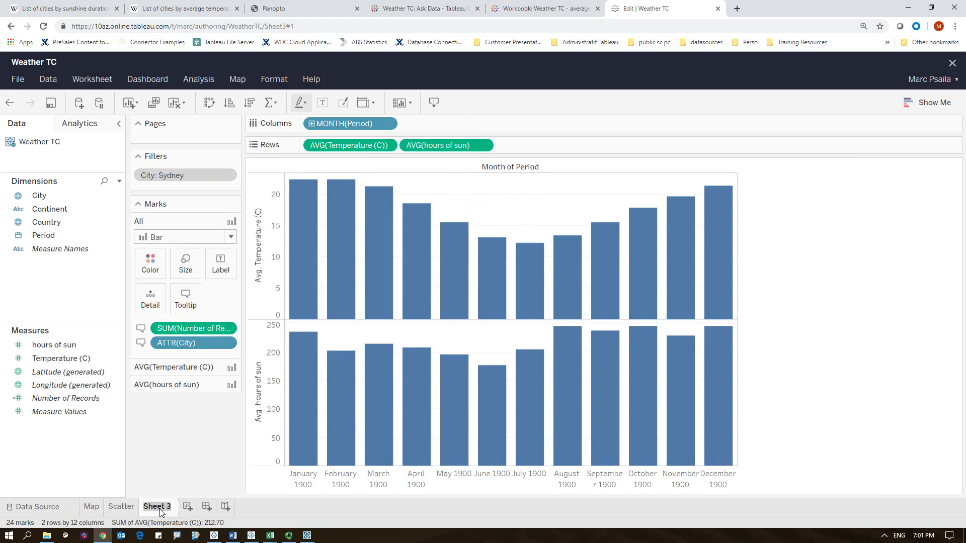
{"action": "type", "text": "detail on "}
{"action": "type", "text": "one cit"}
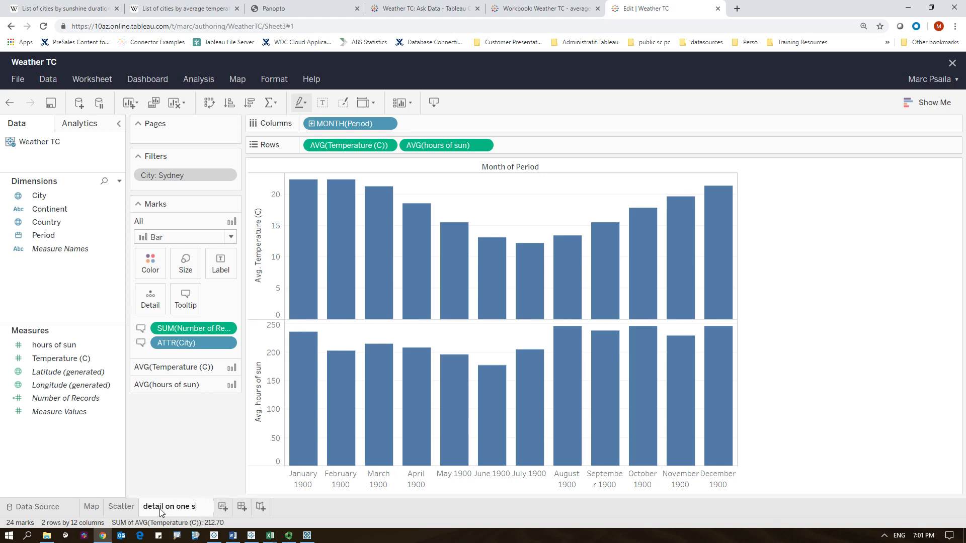
{"action": "type", "text": "y"}
{"action": "key", "text": "Return"}
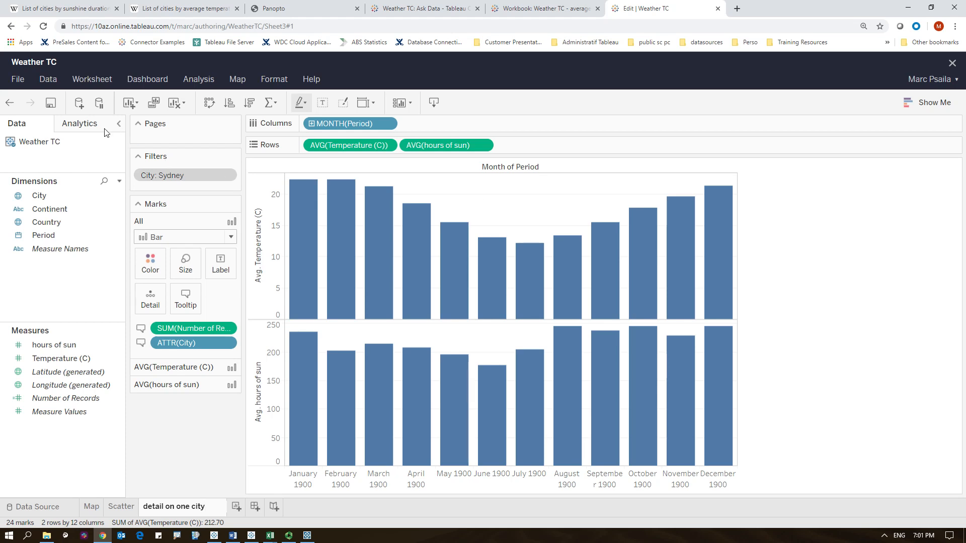
- Save the workbook's changes and close the web editor
{"action": "left_click", "coordinate": [49, 105]}
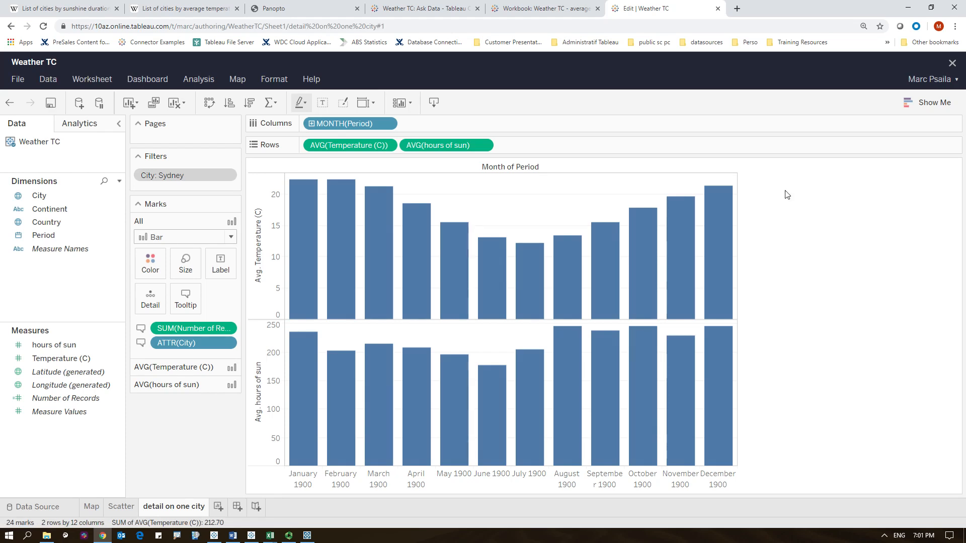
{"action": "left_click", "coordinate": [953, 65]}
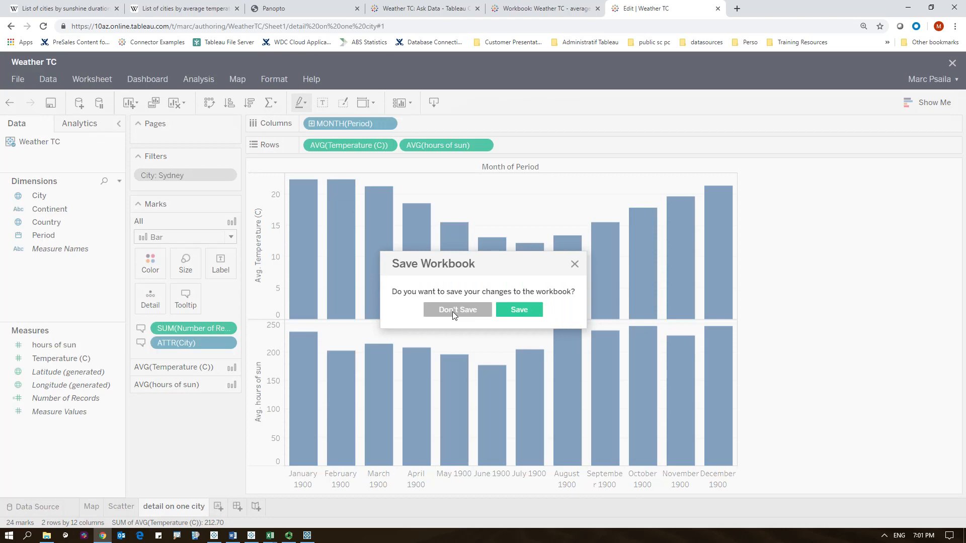
{"action": "left_click", "coordinate": [521, 310]}
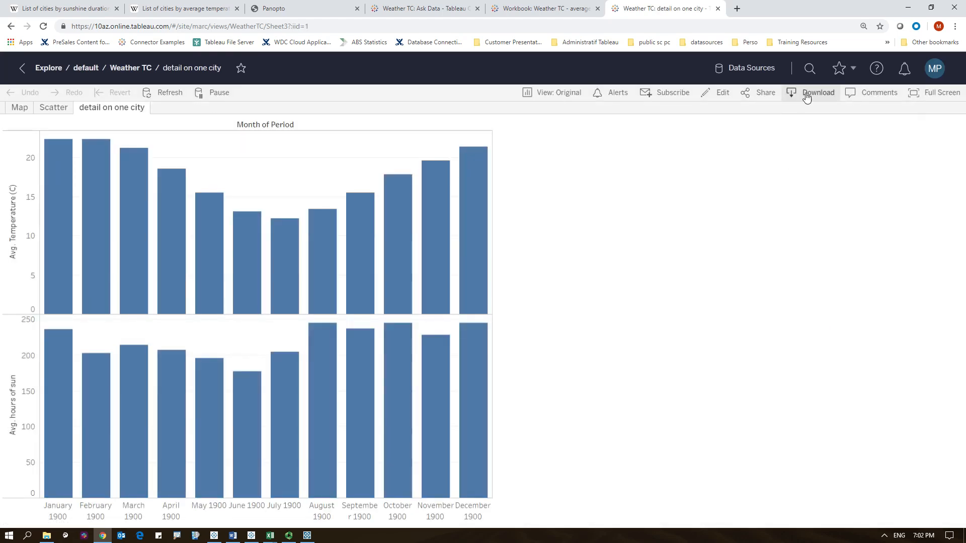
- Download the workbook as a Tableau Workbook in the current version
{"action": "left_click", "coordinate": [806, 96]}
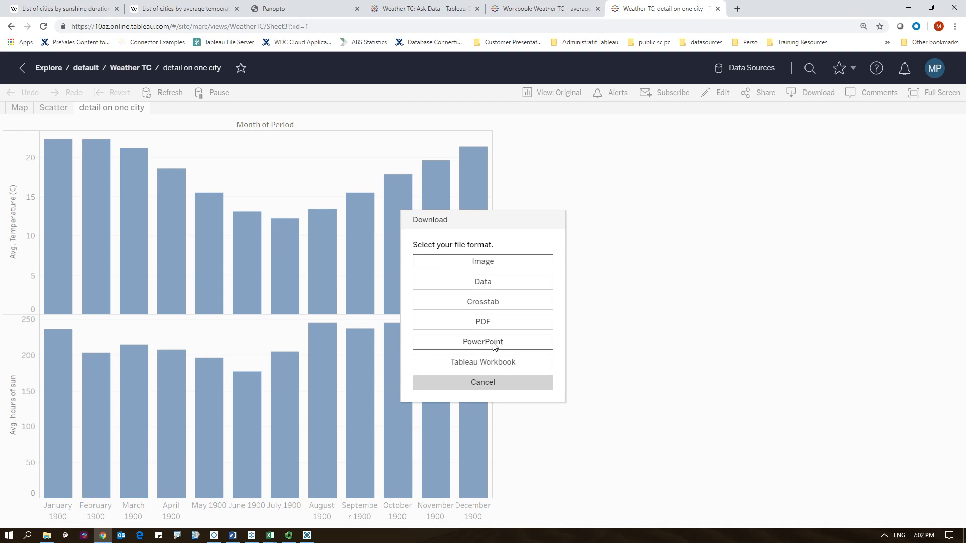
{"action": "left_click", "coordinate": [484, 362]}
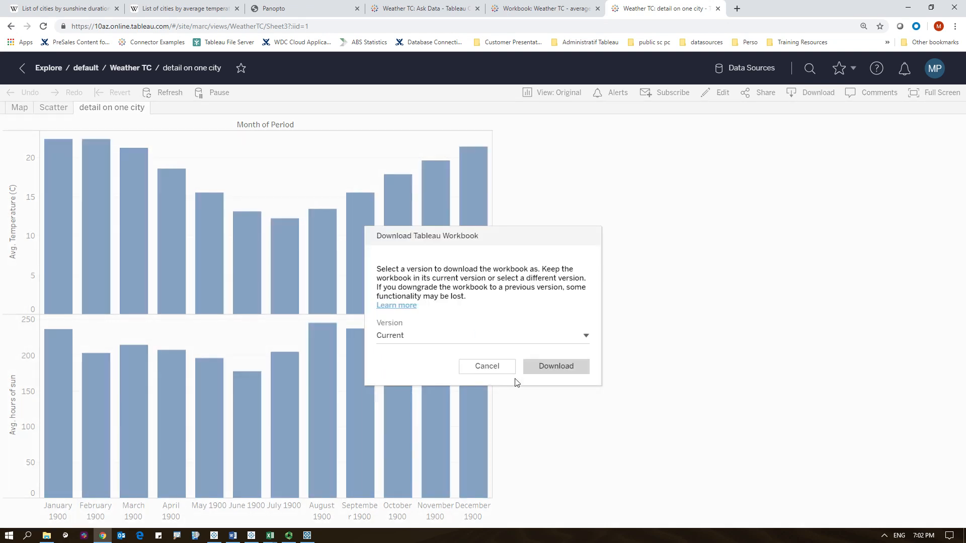
{"action": "left_click", "coordinate": [554, 371]}
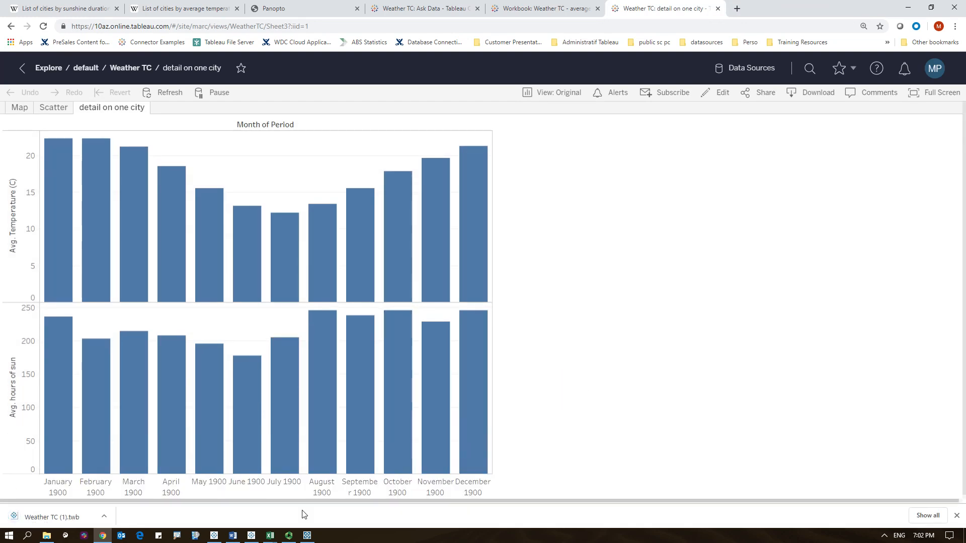
- Open the downloaded Weather TC (1).twb file from the Downloads folder in Tableau Desktop
{"action": "left_click", "coordinate": [282, 472]}
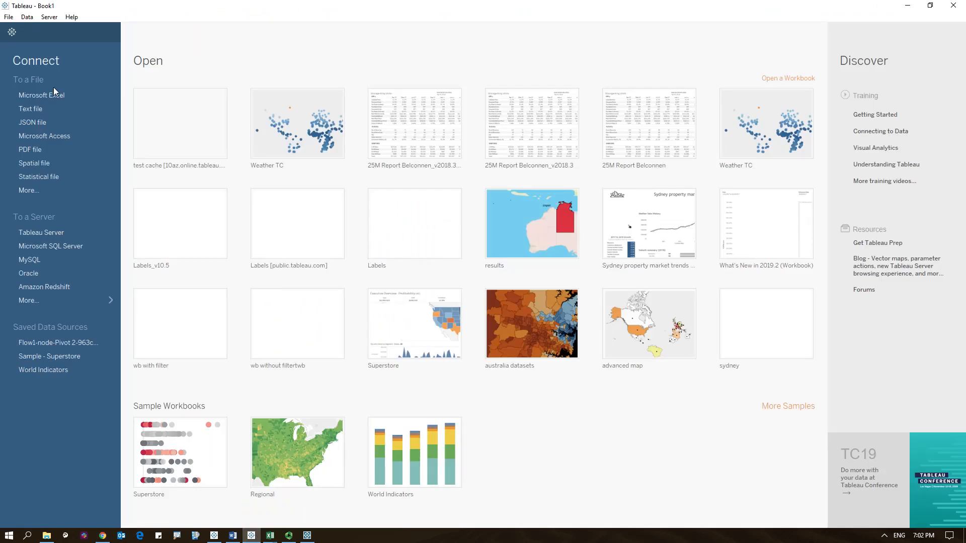
{"action": "left_click", "coordinate": [9, 17]}
{"action": "left_click", "coordinate": [24, 38]}
{"action": "left_click", "coordinate": [50, 87]}
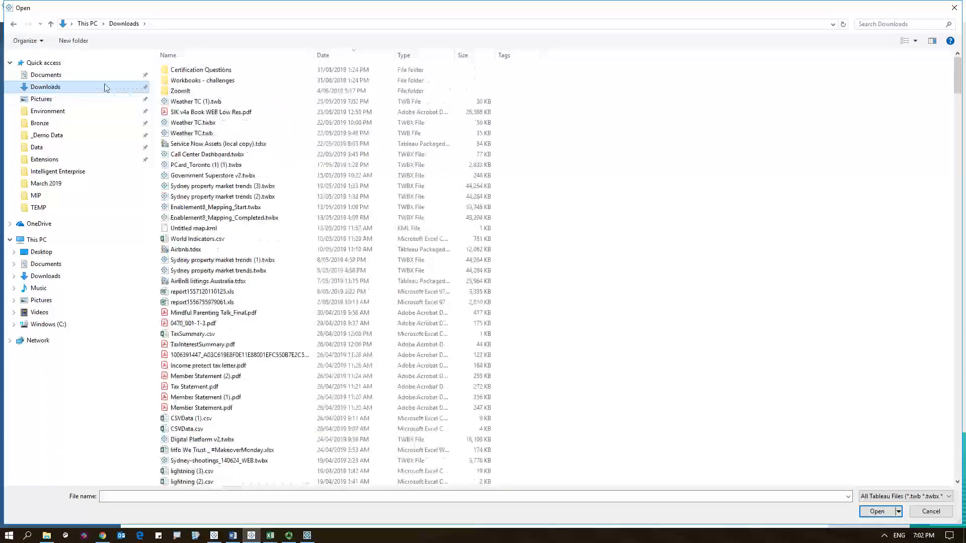
{"action": "left_click", "coordinate": [197, 101]}
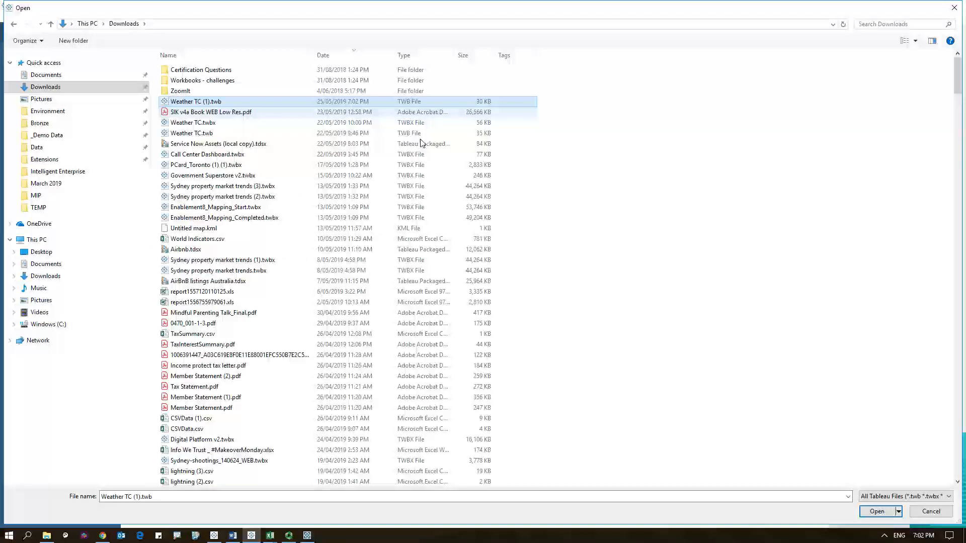
{"action": "left_click", "coordinate": [877, 511]}
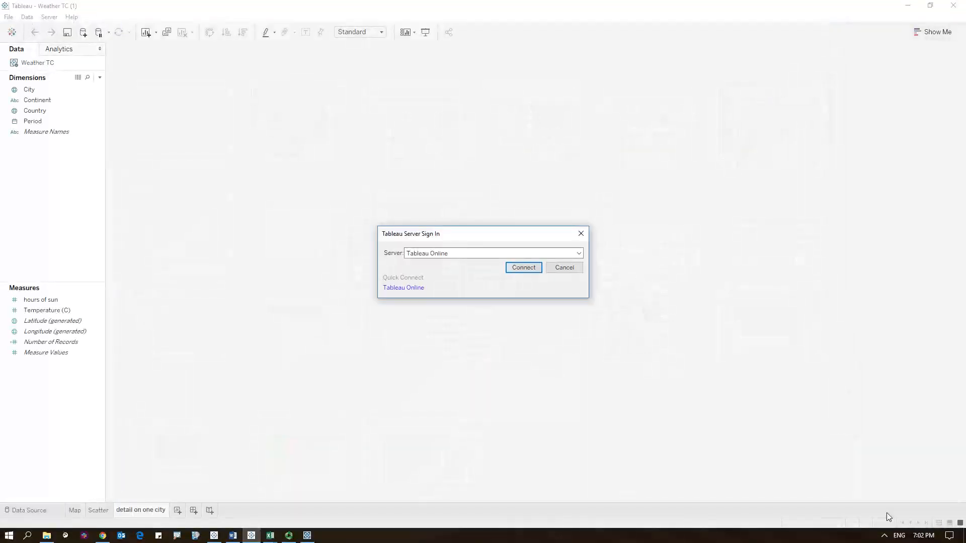
- Connect to the Tableau Online server and sign in by entering the account password
{"action": "left_click", "coordinate": [528, 269]}
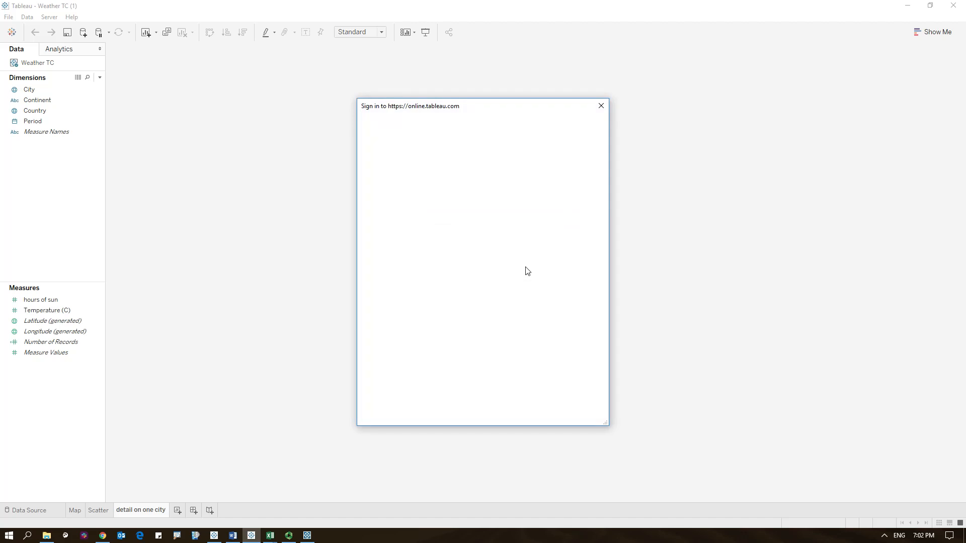
{"action": "left_click", "coordinate": [463, 244]}
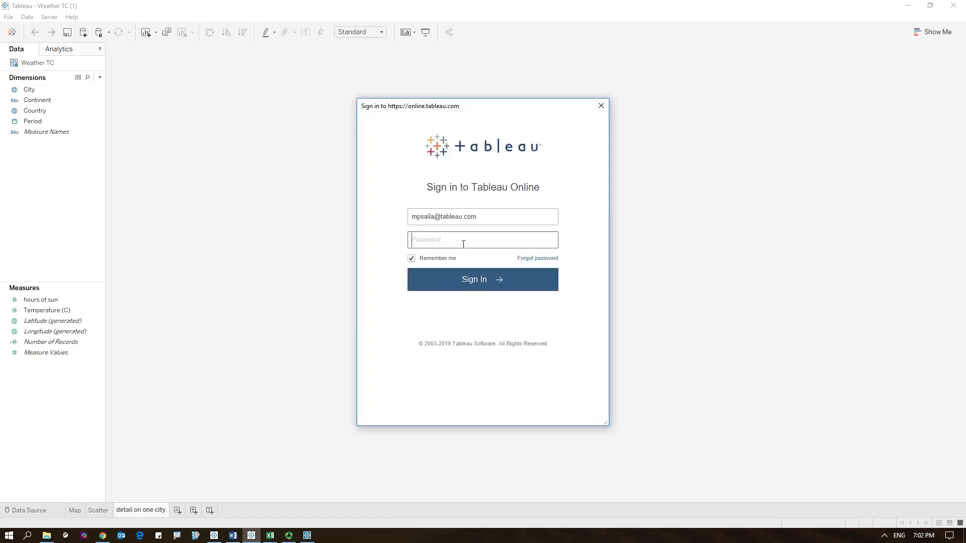
{"action": "type", "text": "*******"}
{"action": "left_click", "coordinate": [456, 288]}
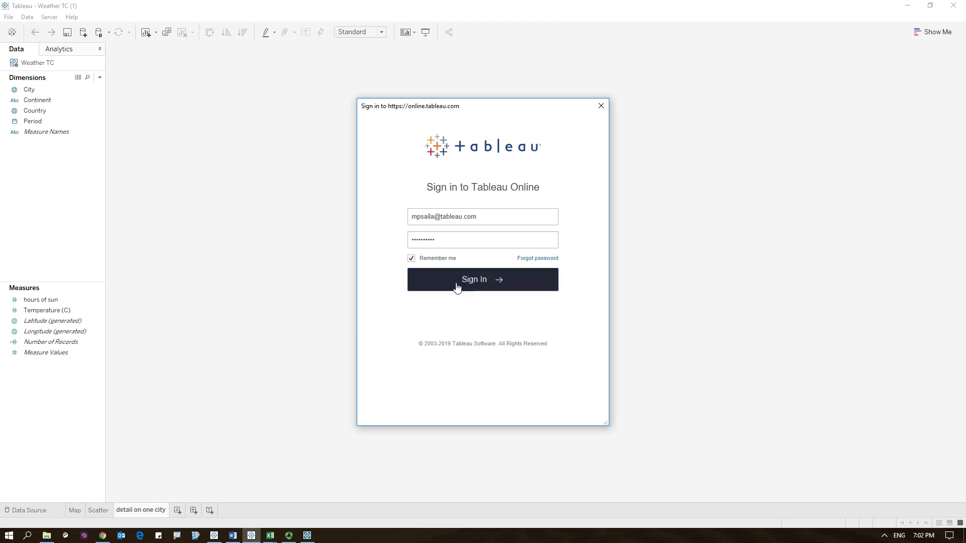
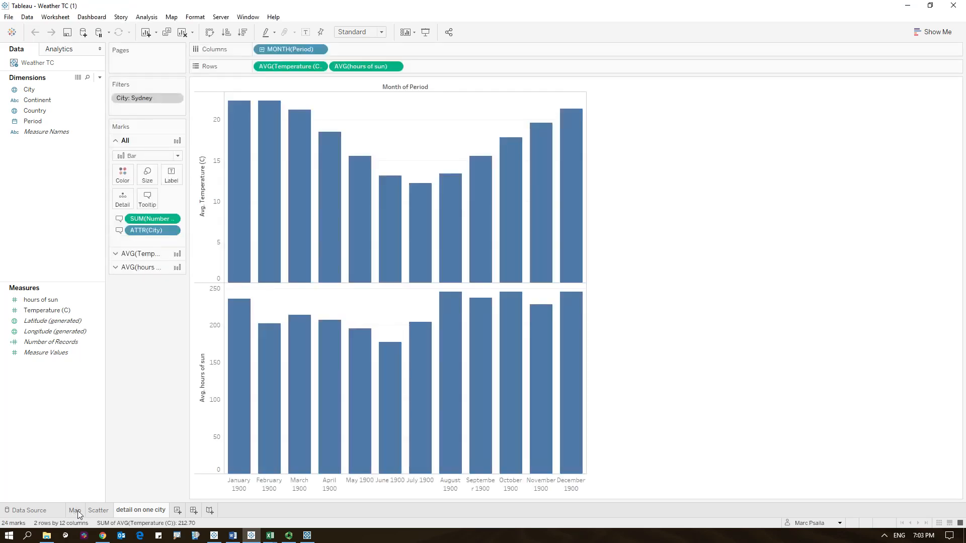
- Open the Map sheet and set its map background style to Satellite
{"action": "left_click", "coordinate": [77, 511]}
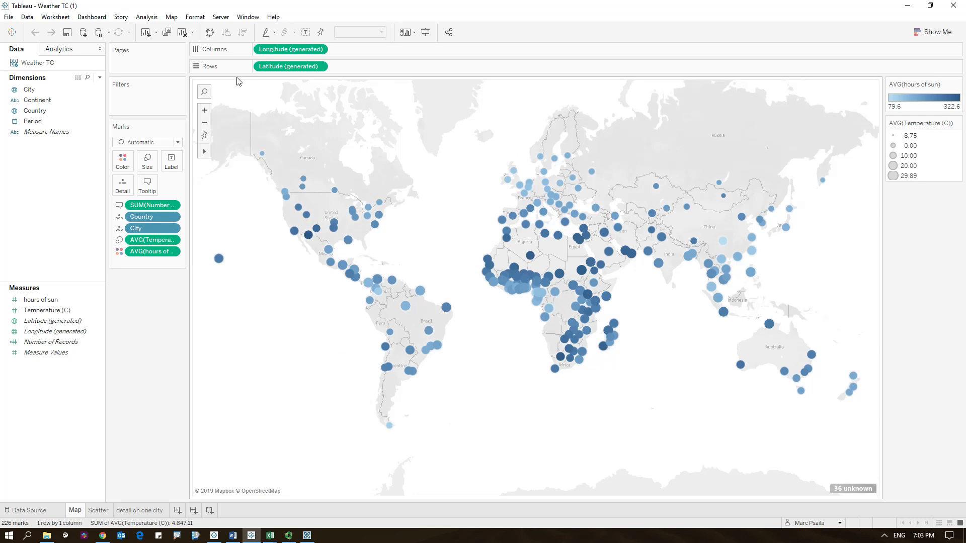
{"action": "left_click", "coordinate": [172, 18]}
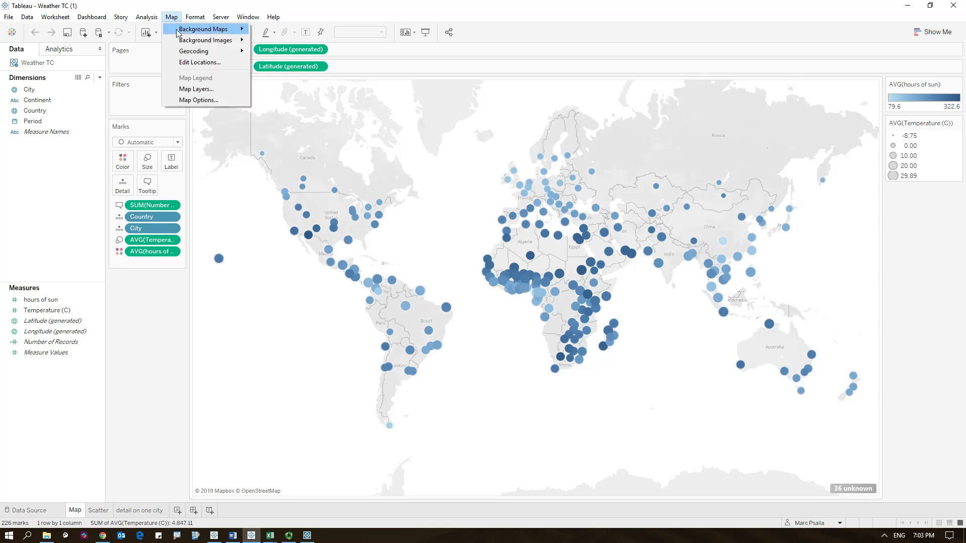
{"action": "mouse_move", "coordinate": [179, 30]}
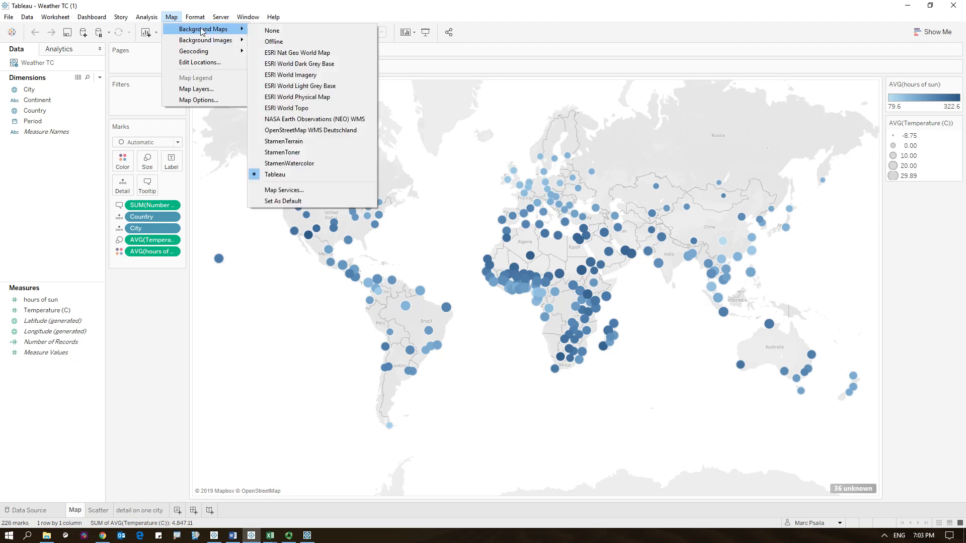
{"action": "left_click", "coordinate": [204, 89]}
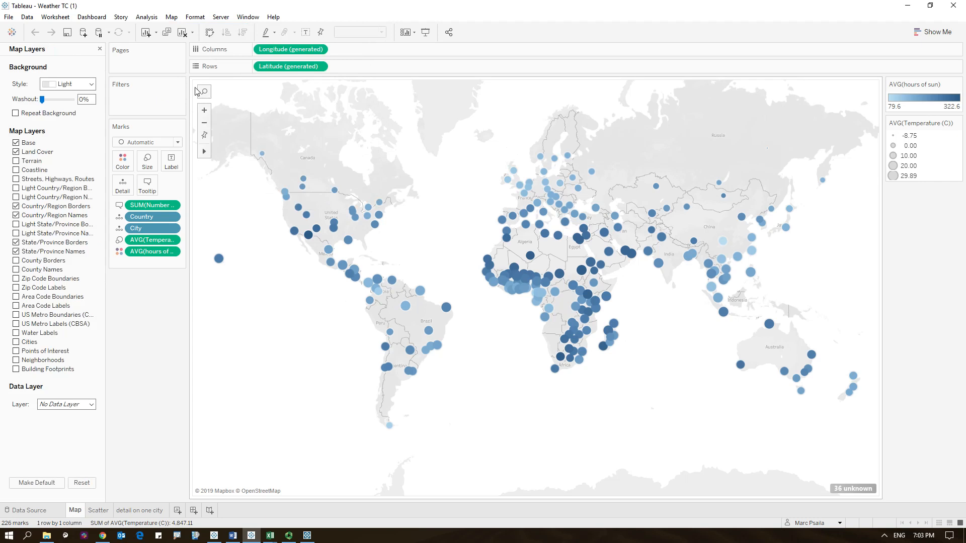
{"action": "left_click", "coordinate": [92, 84]}
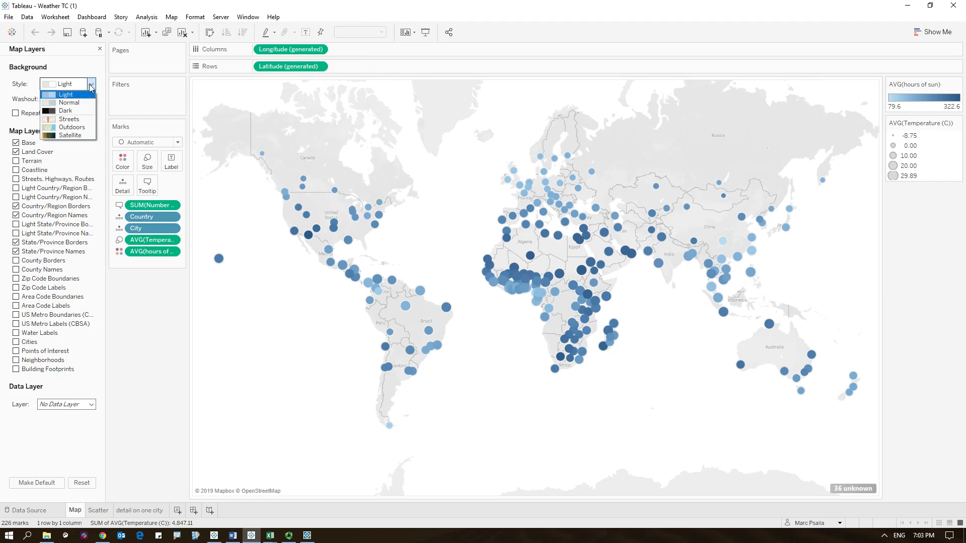
{"action": "left_click", "coordinate": [71, 135]}
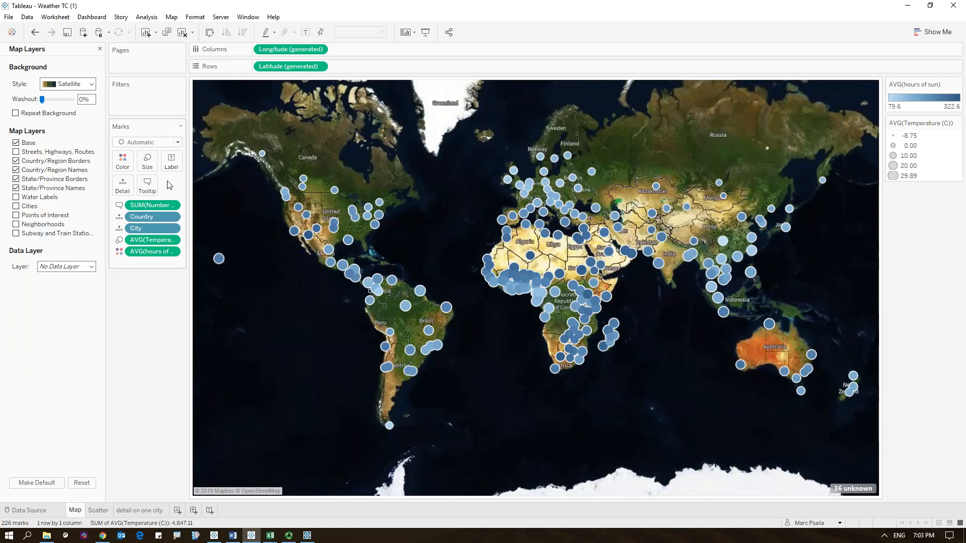
- Reduce the size of the city marks on the map
{"action": "left_click", "coordinate": [148, 162]}
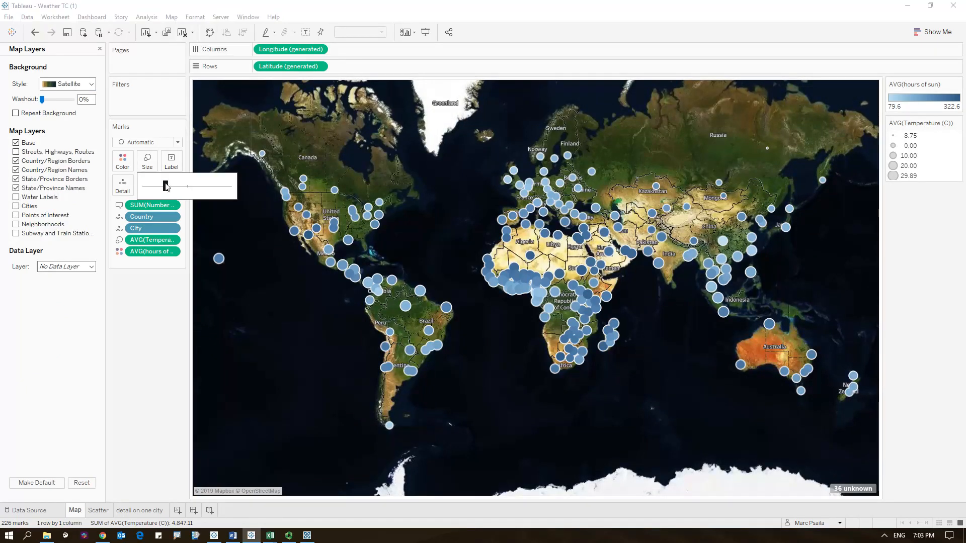
{"action": "left_click_drag", "start_coordinate": [165, 186], "coordinate": [155, 188]}
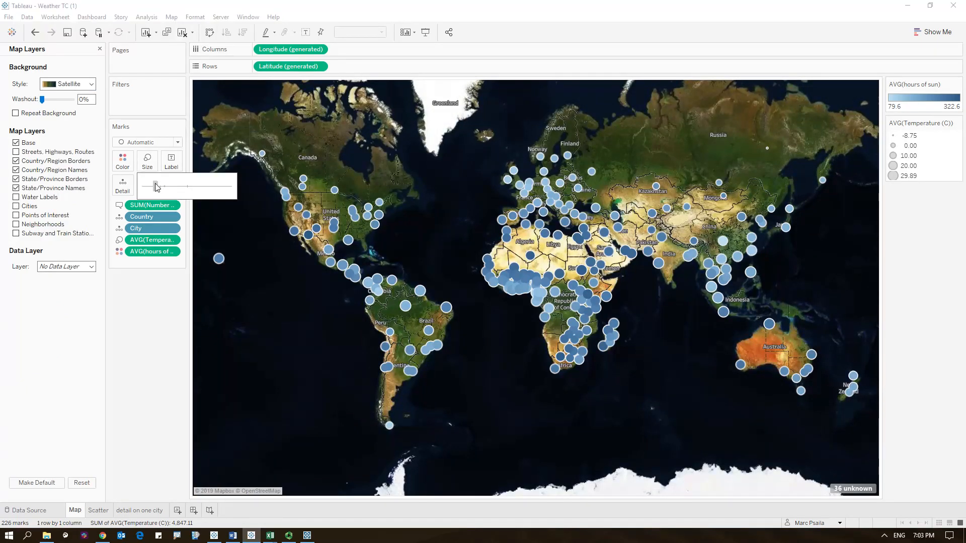
{"action": "left_click", "coordinate": [267, 308]}
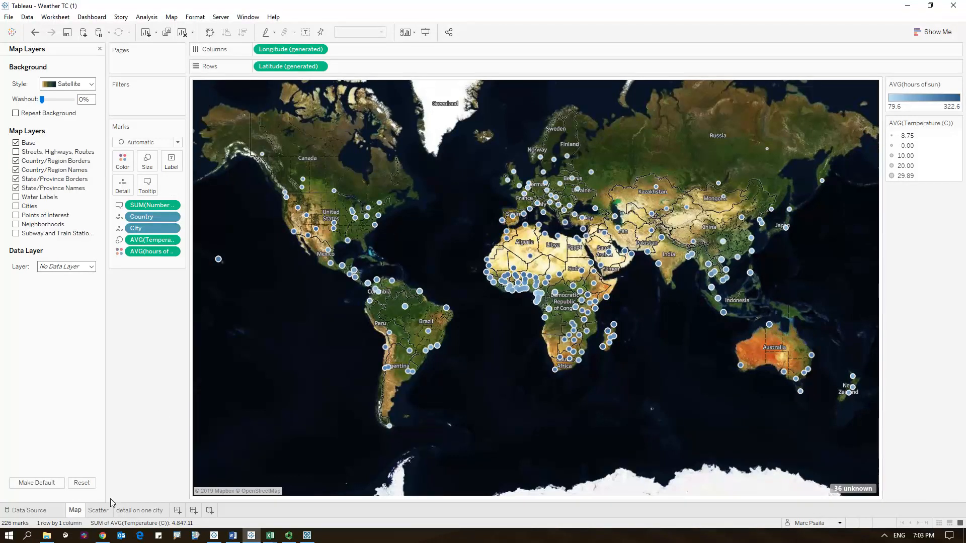
- Open the Scatter sheet and inspect the city tooltips on the scatter points
{"action": "left_click", "coordinate": [98, 511]}
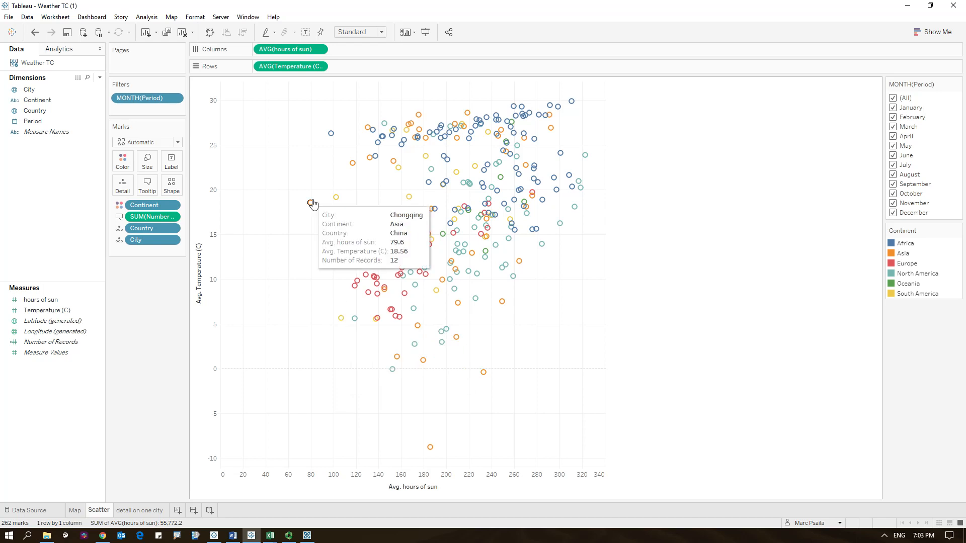
{"action": "mouse_move", "coordinate": [342, 318]}
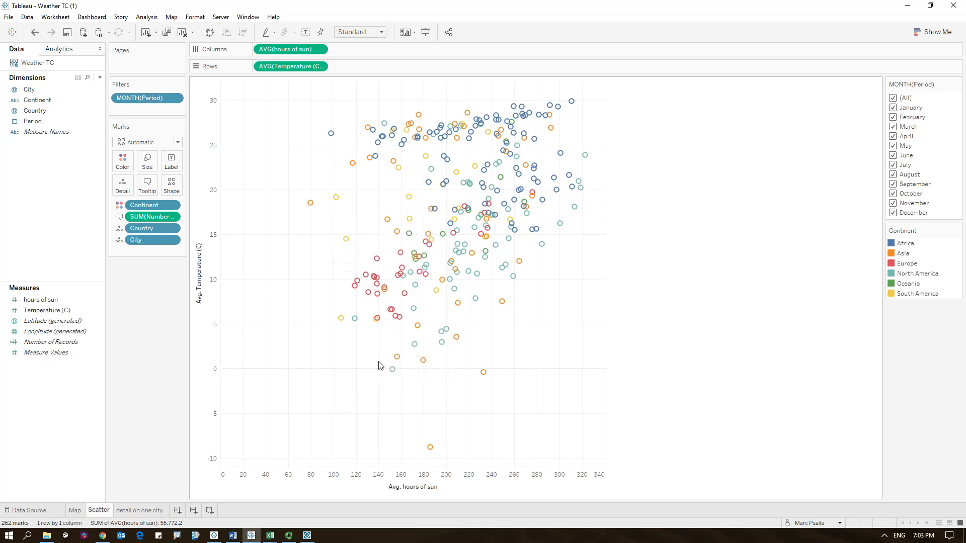
{"action": "mouse_move", "coordinate": [393, 371]}
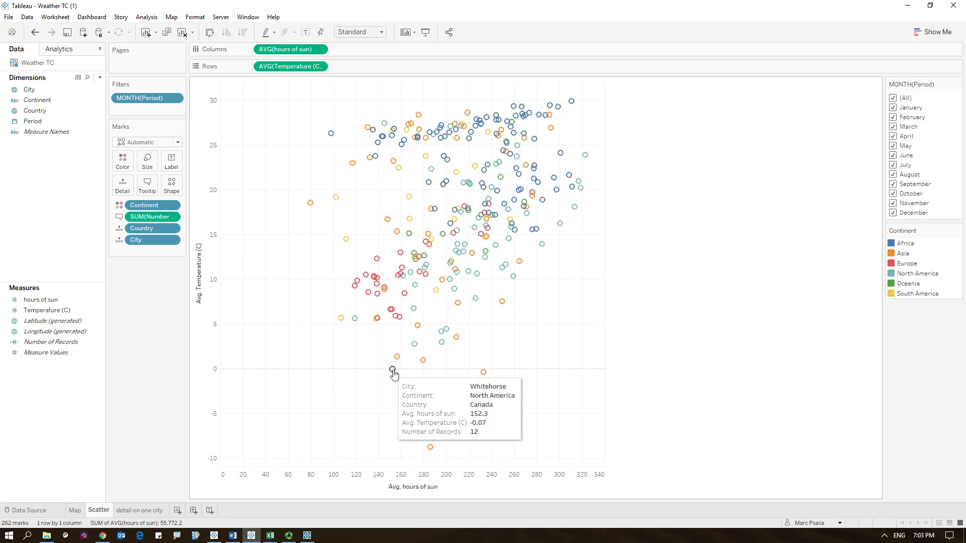
{"action": "mouse_move", "coordinate": [568, 115]}
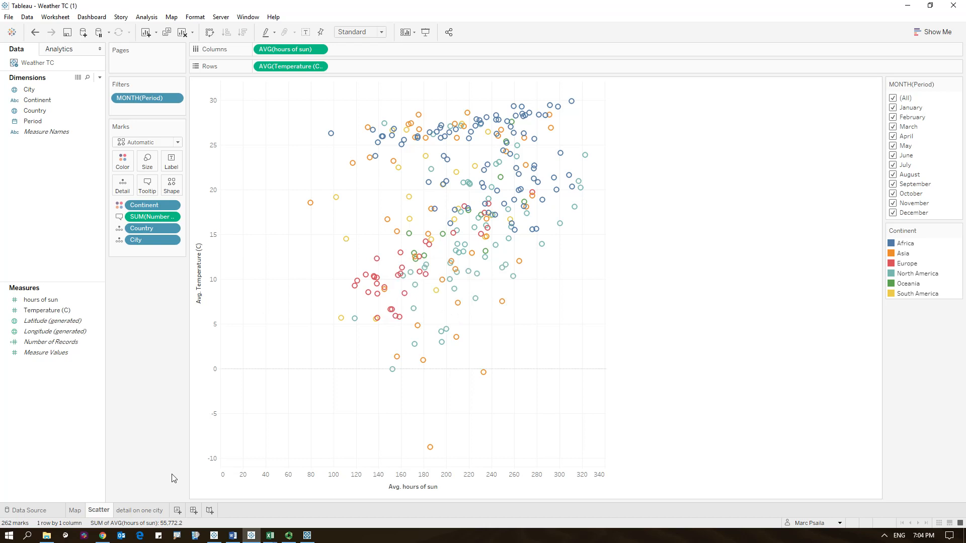
- On the detail on one city sheet, color the hours of sun bars by hours of sun
{"action": "left_click", "coordinate": [146, 510]}
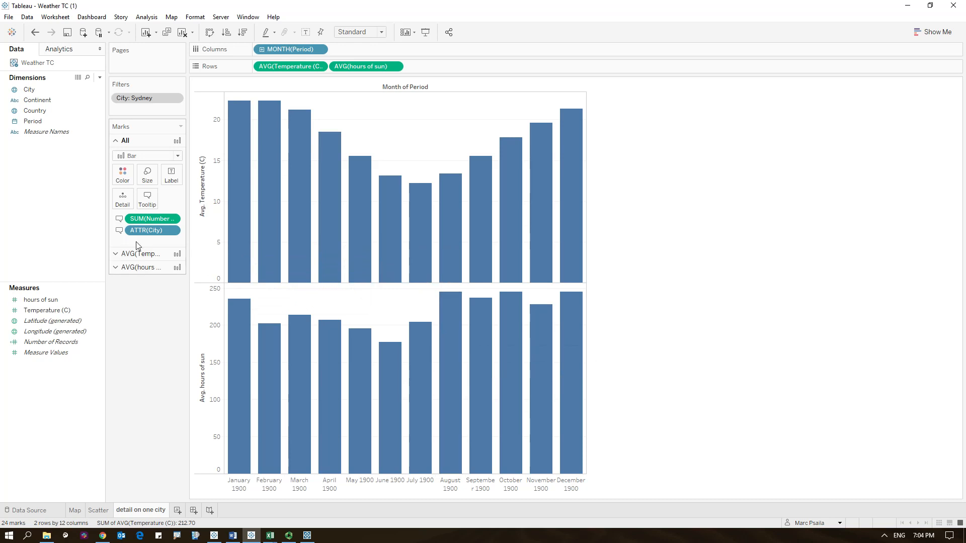
{"action": "mouse_move", "coordinate": [250, 221]}
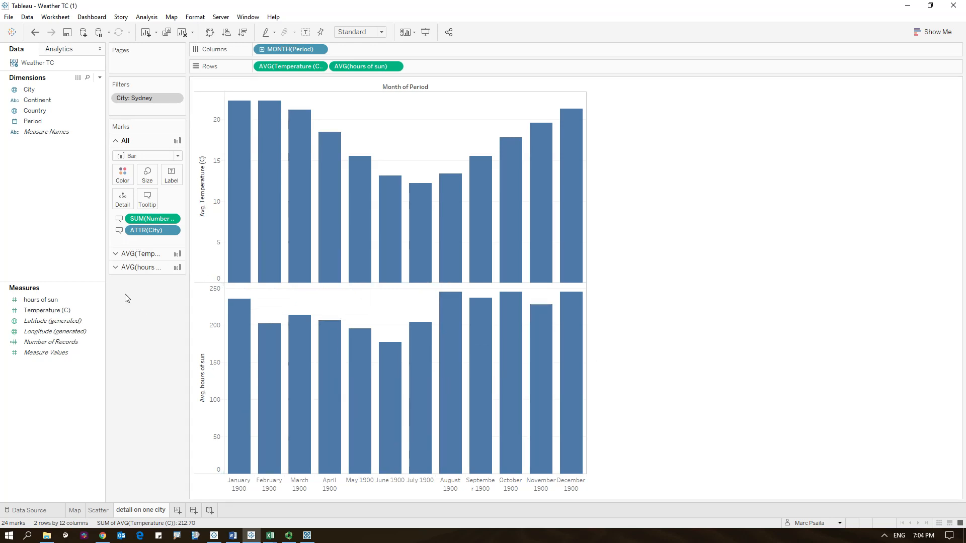
{"action": "left_click", "coordinate": [101, 321]}
{"action": "left_click", "coordinate": [115, 267]}
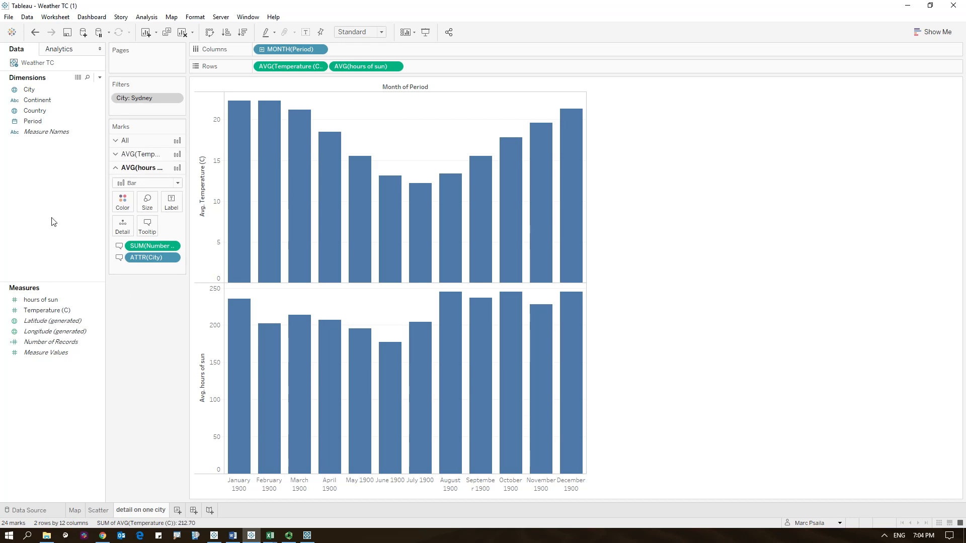
{"action": "left_click_drag", "start_coordinate": [41, 299], "coordinate": [119, 206]}
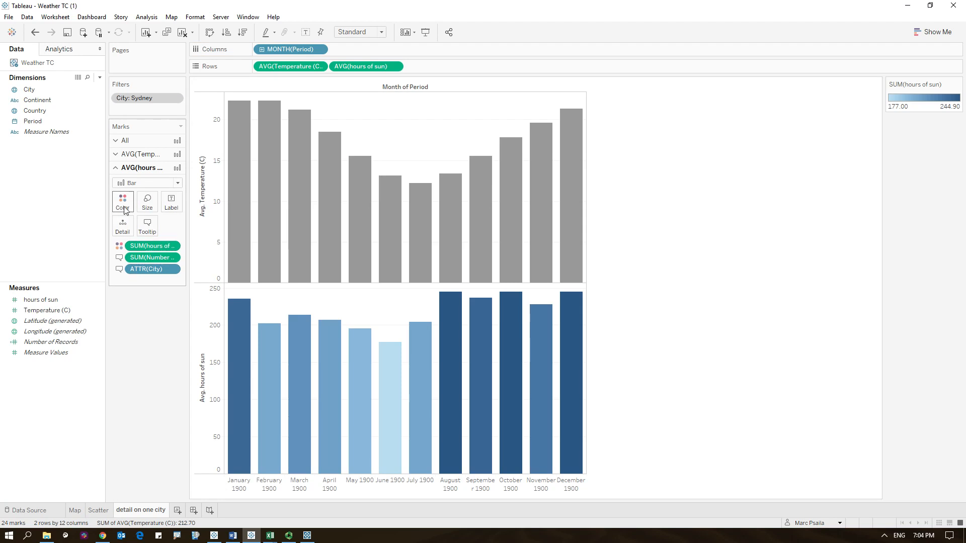
- Change the hours of sun color palette to Orange-Gold
{"action": "left_click", "coordinate": [126, 203]}
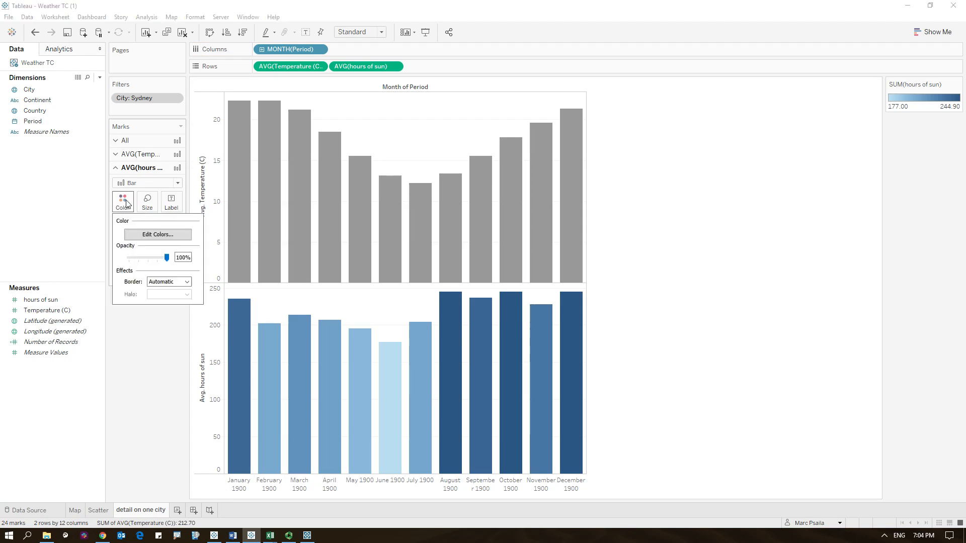
{"action": "left_click", "coordinate": [157, 234]}
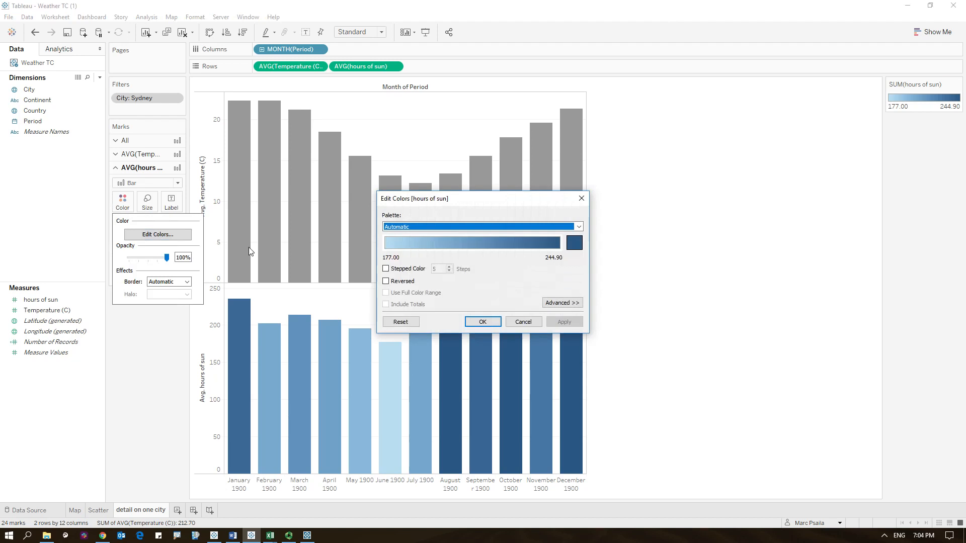
{"action": "left_click", "coordinate": [460, 227]}
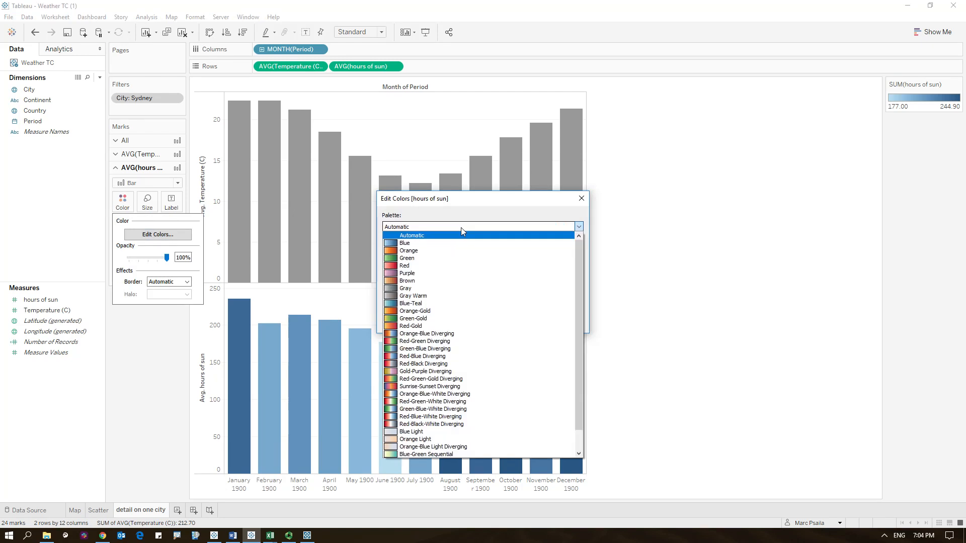
{"action": "left_click", "coordinate": [423, 312]}
{"action": "left_click", "coordinate": [482, 322]}
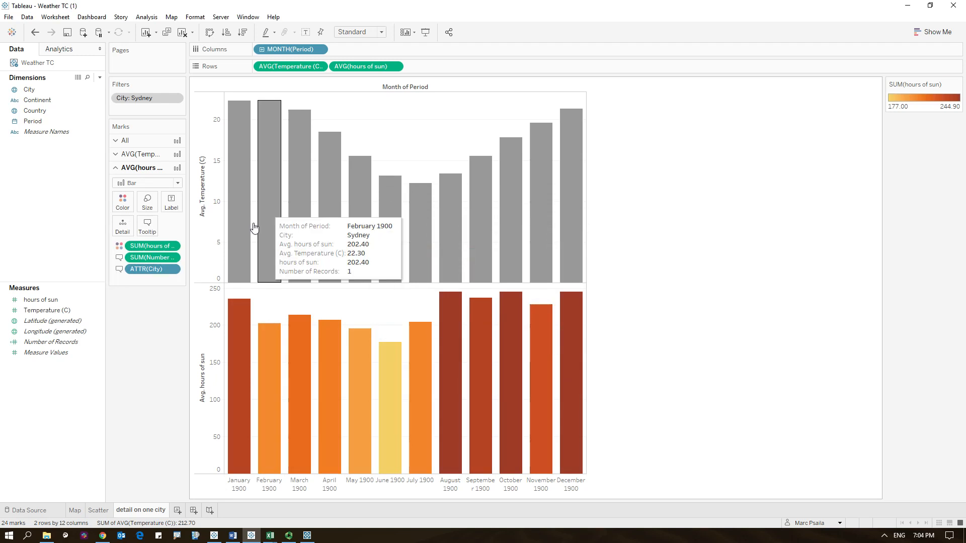
- Change the temperature marks from bars to a line
{"action": "left_click", "coordinate": [116, 158]}
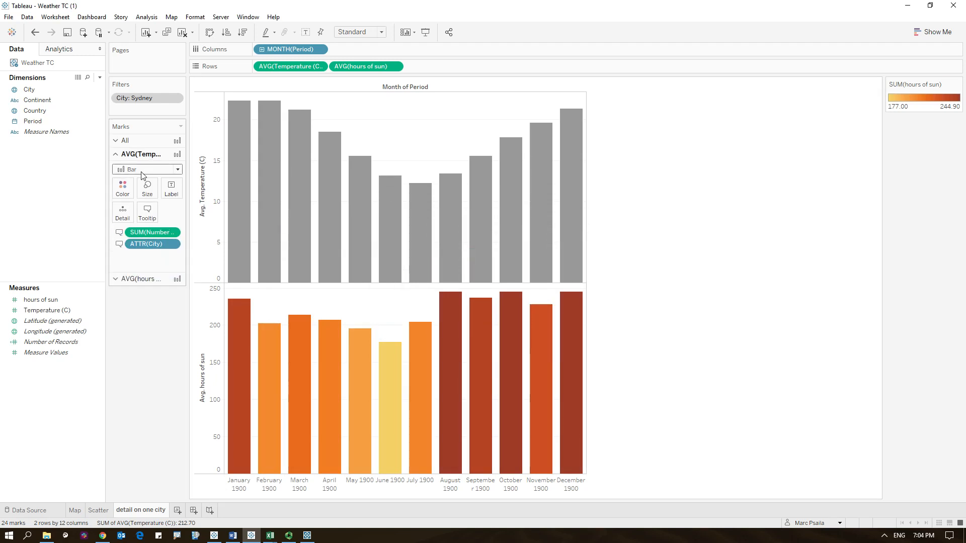
{"action": "left_click", "coordinate": [142, 170]}
{"action": "left_click", "coordinate": [133, 204]}
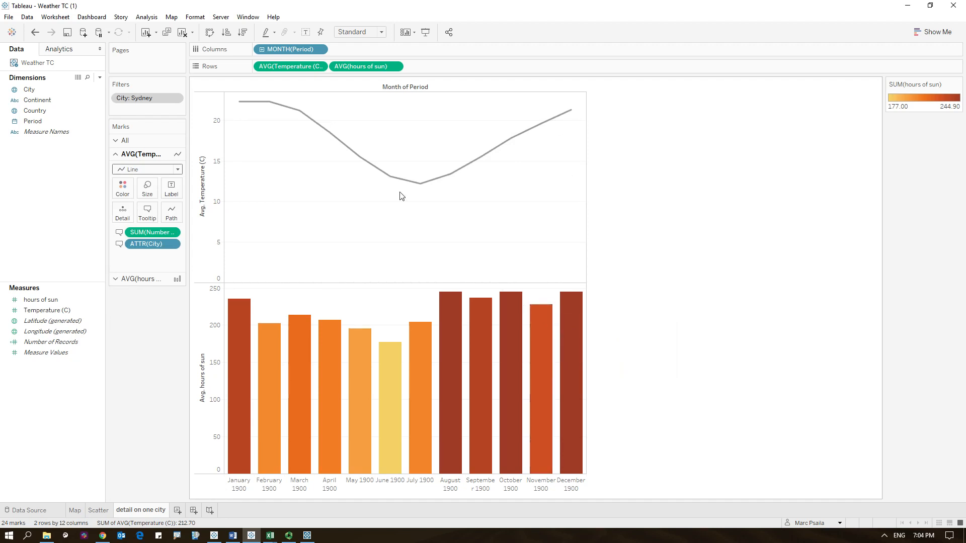
- Combine hours of sun and temperature on a dual axis, placing hours of sun first
{"action": "right_click", "coordinate": [363, 67]}
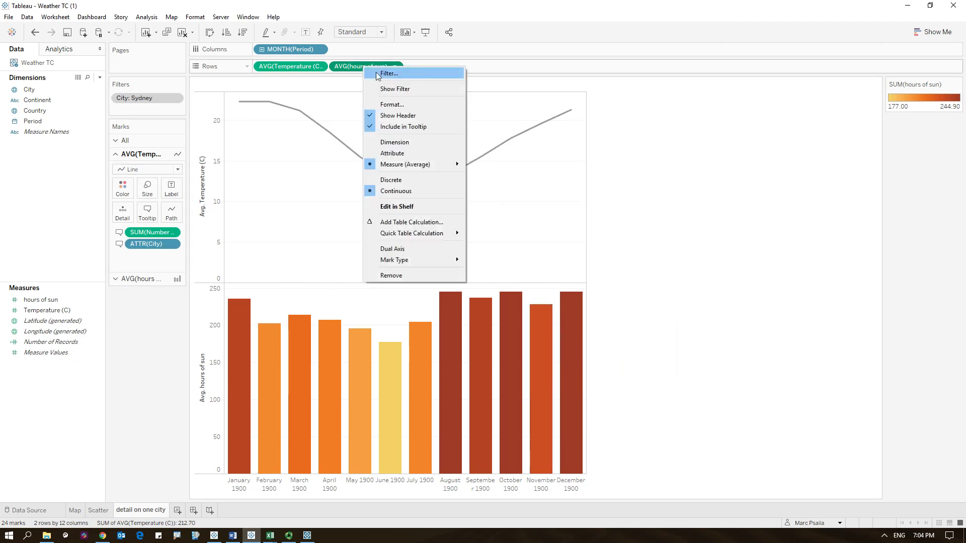
{"action": "left_click", "coordinate": [400, 253]}
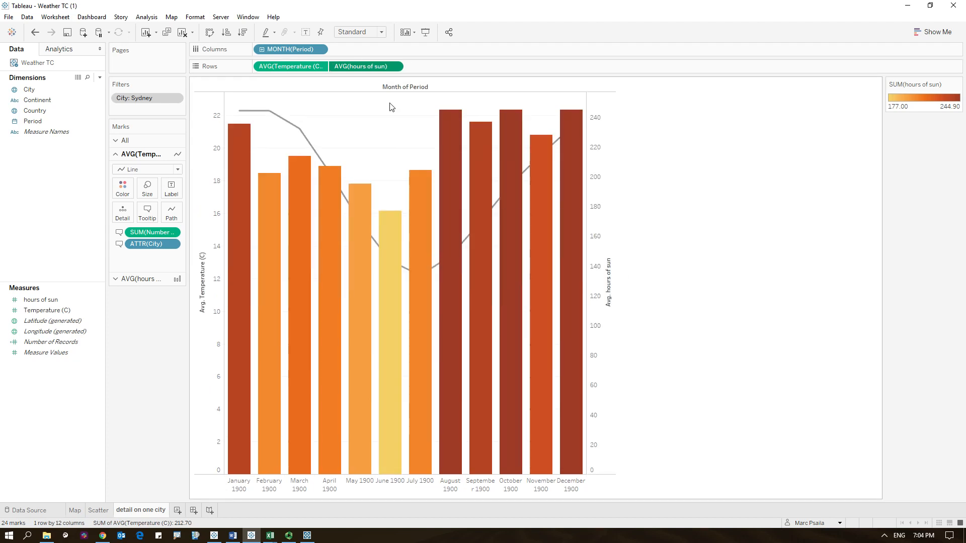
{"action": "left_click_drag", "start_coordinate": [362, 67], "coordinate": [265, 71]}
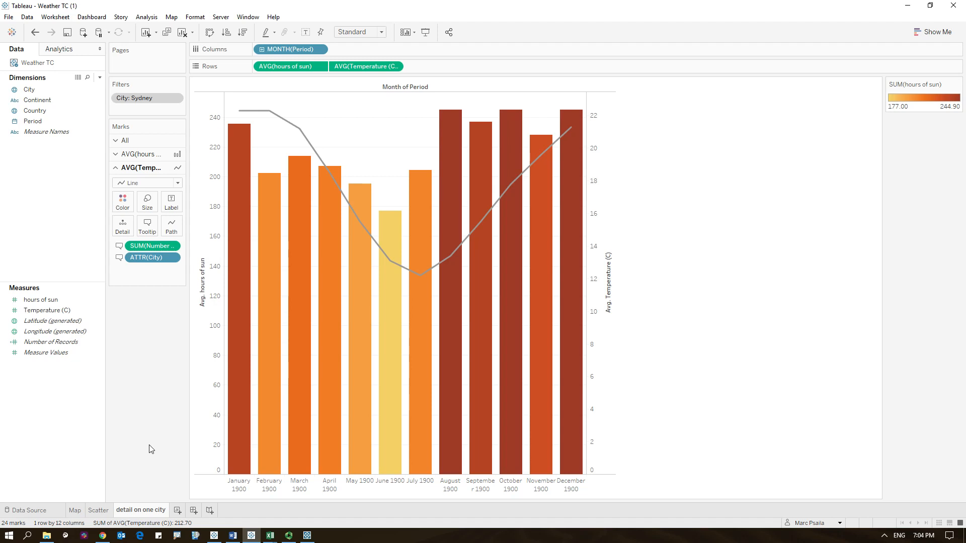
- Create a new dashboard and add the Scatter sheet to it
{"action": "left_click", "coordinate": [194, 511]}
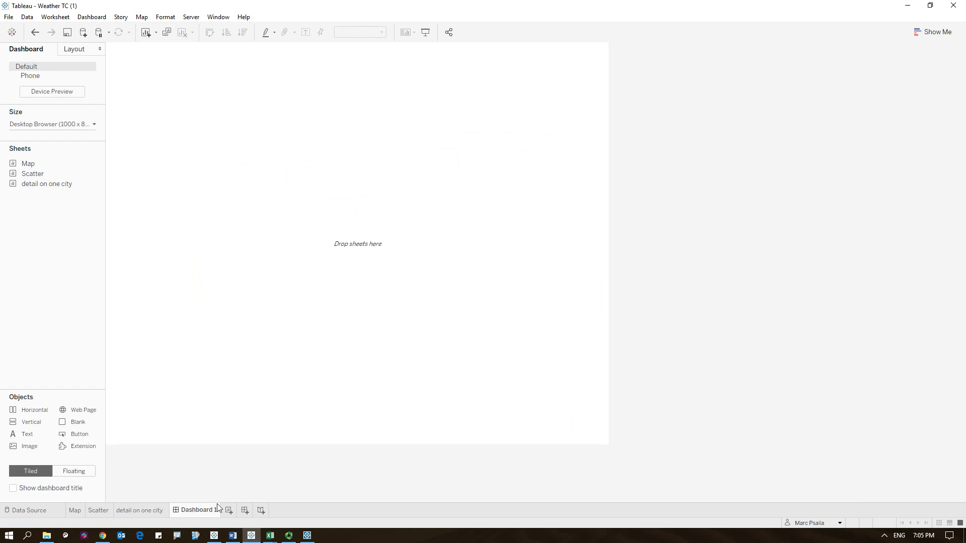
{"action": "mouse_move", "coordinate": [48, 176]}
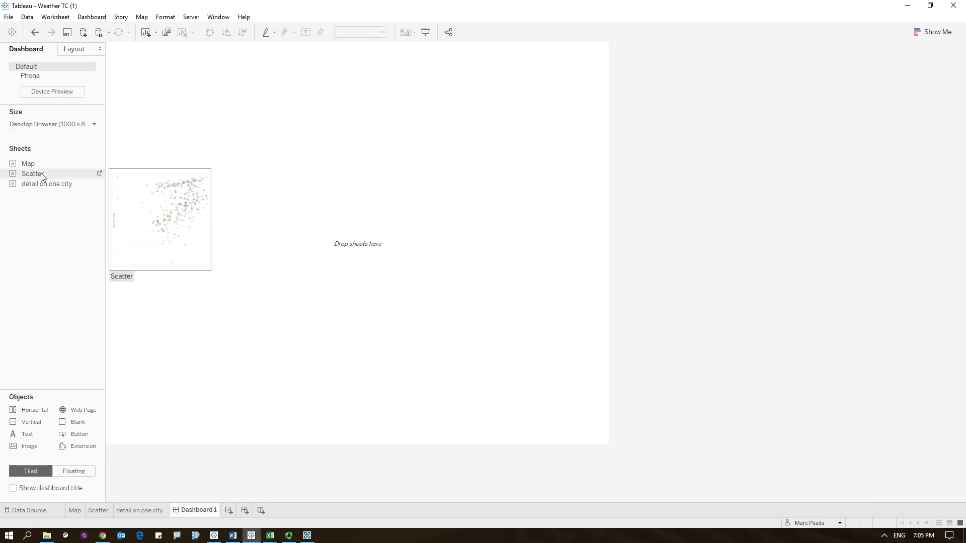
{"action": "left_click_drag", "start_coordinate": [41, 173], "coordinate": [119, 173]}
{"action": "left_click_drag", "start_coordinate": [185, 171], "coordinate": [187, 170]}
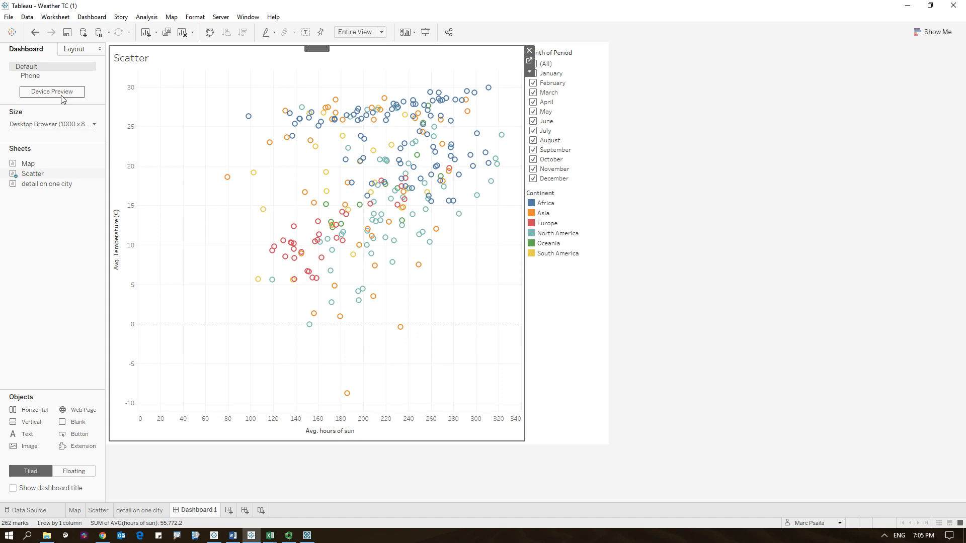
- Set the dashboard size to Automatic
{"action": "left_click", "coordinate": [80, 125]}
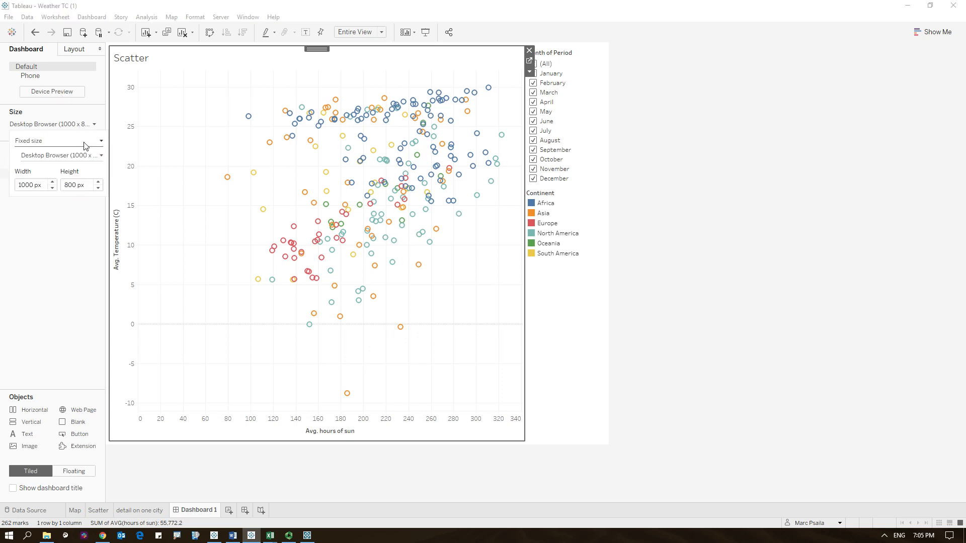
{"action": "left_click", "coordinate": [84, 146]}
{"action": "left_click", "coordinate": [57, 159]}
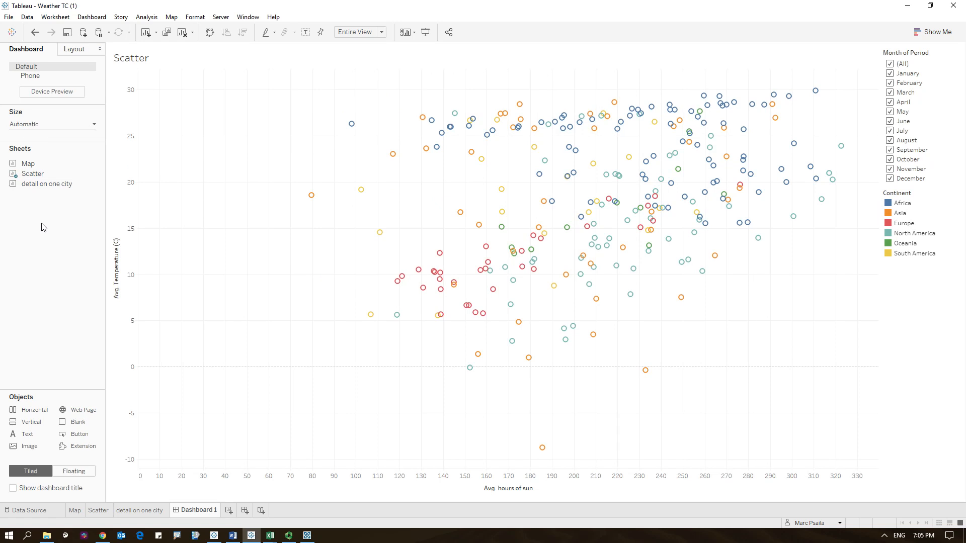
- Add the detail on one city sheet below the scatter plot on the dashboard
{"action": "mouse_move", "coordinate": [37, 186]}
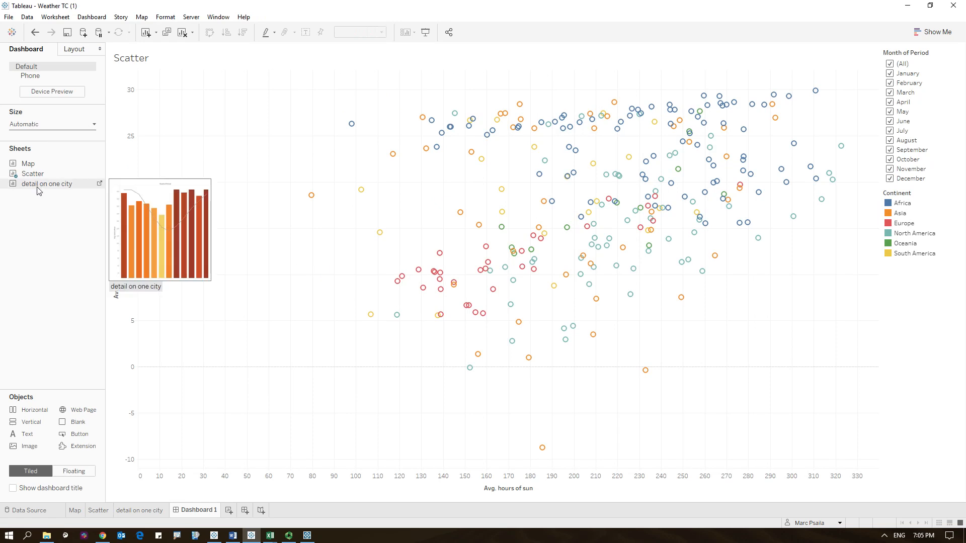
{"action": "left_click_drag", "start_coordinate": [37, 188], "coordinate": [187, 206]}
{"action": "left_click_drag", "start_coordinate": [304, 307], "coordinate": [426, 342]}
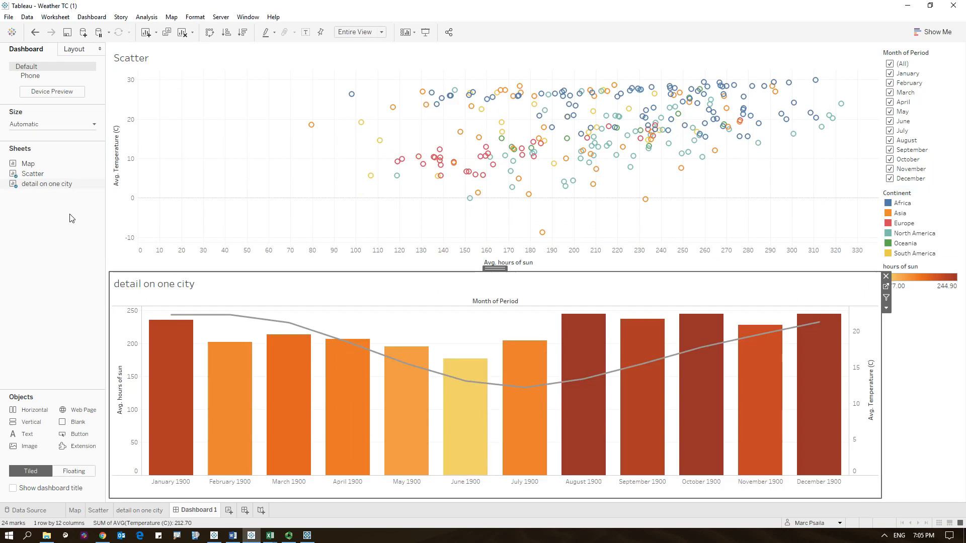
- Place the Map sheet to the right of the scatter plot on the dashboard
{"action": "mouse_move", "coordinate": [42, 182]}
{"action": "mouse_move", "coordinate": [29, 166]}
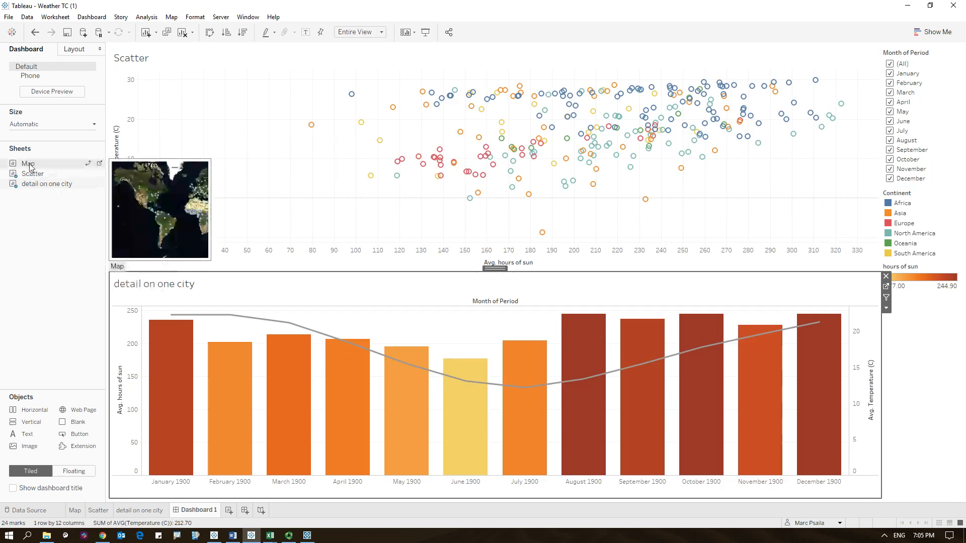
{"action": "left_click_drag", "start_coordinate": [29, 166], "coordinate": [772, 183]}
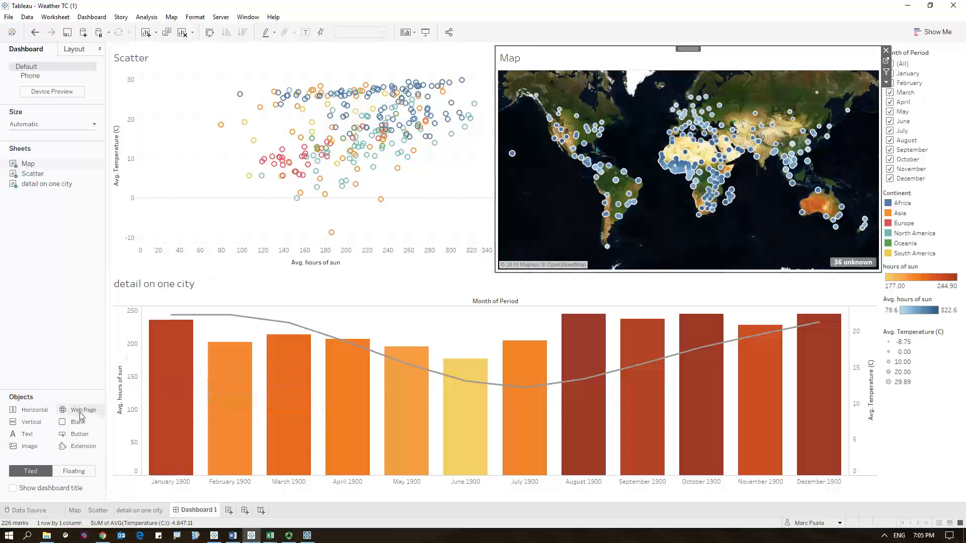
- Add an empty Web Page object below the map on the dashboard
{"action": "left_click_drag", "start_coordinate": [75, 410], "coordinate": [634, 375]}
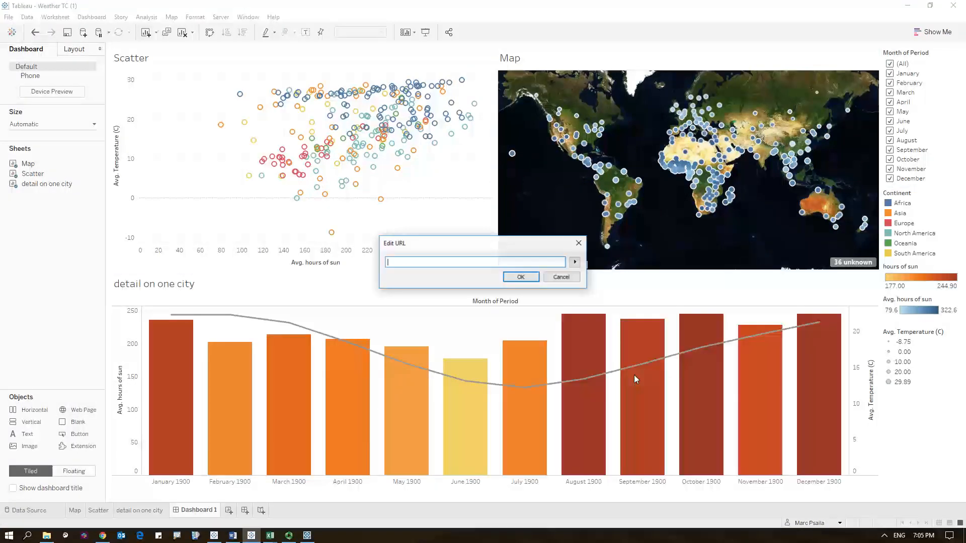
{"action": "left_click", "coordinate": [518, 278]}
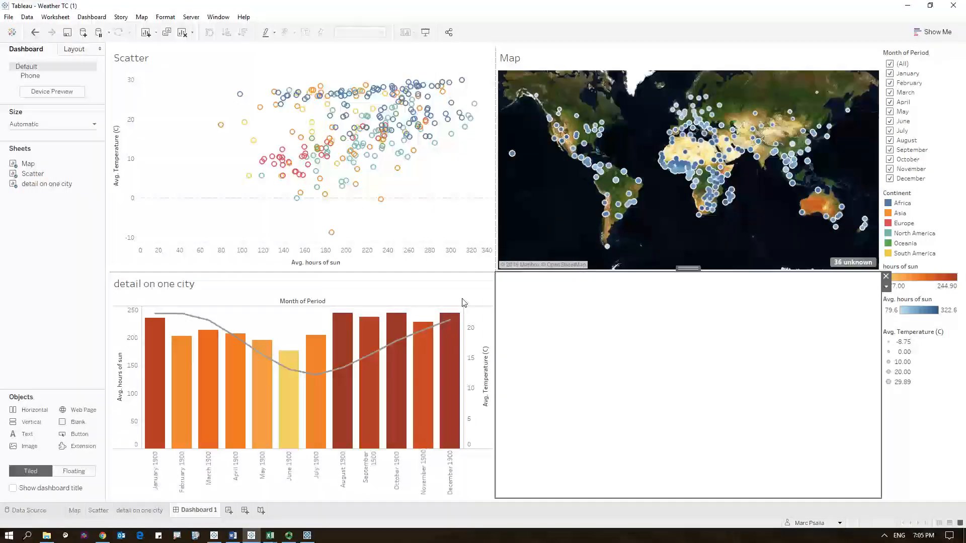
- Set the Scatter, Map and detail on one city sheets to act as filters on the dashboard
{"action": "mouse_move", "coordinate": [262, 160]}
{"action": "left_click", "coordinate": [189, 142]}
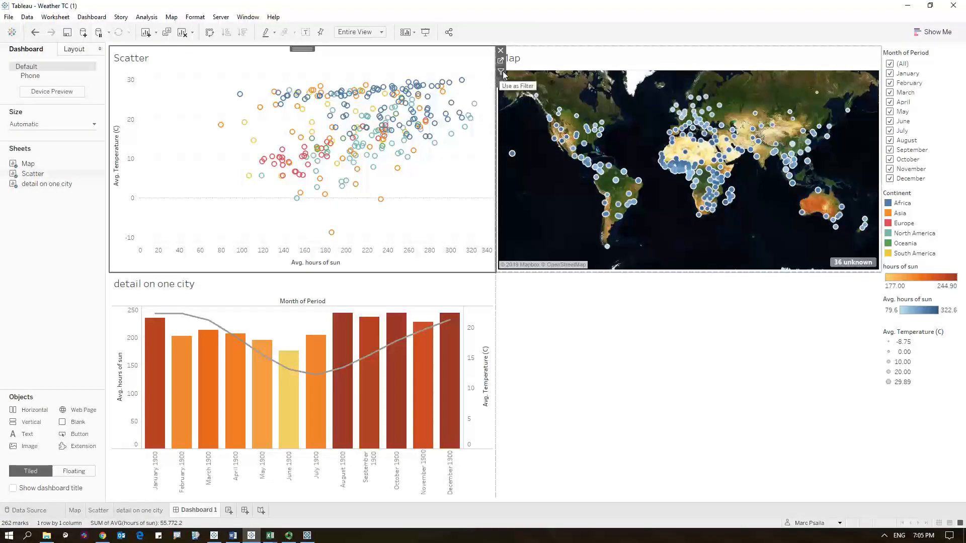
{"action": "left_click", "coordinate": [692, 62]}
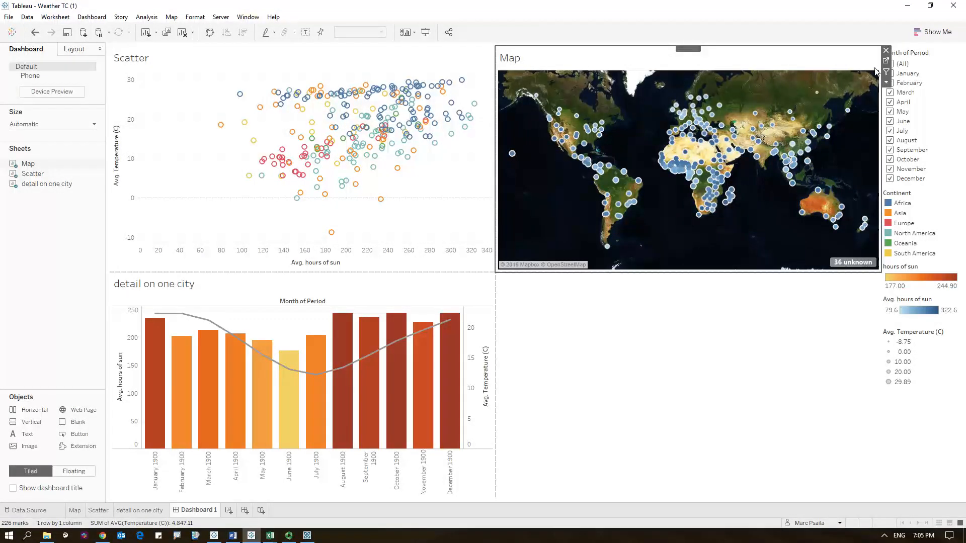
{"action": "left_click", "coordinate": [443, 292]}
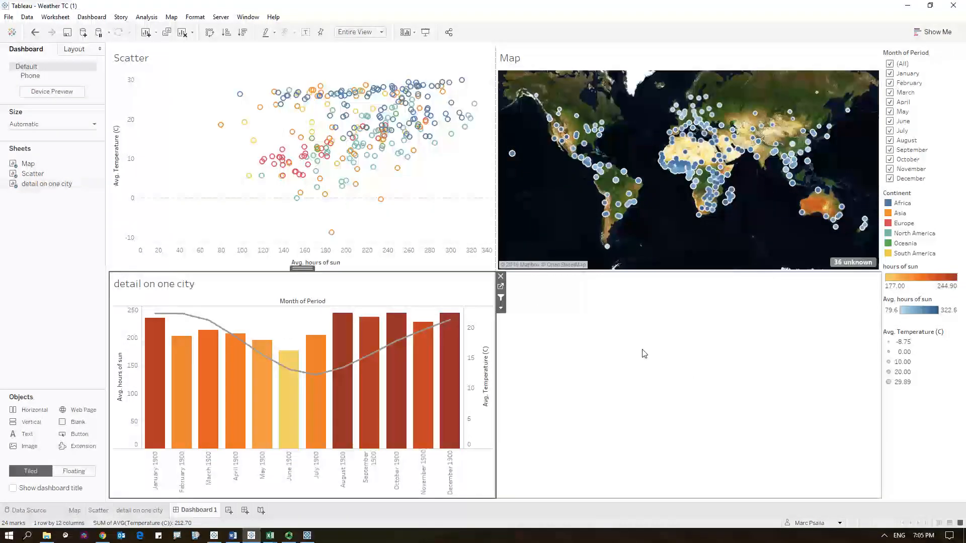
{"action": "mouse_move", "coordinate": [305, 172]}
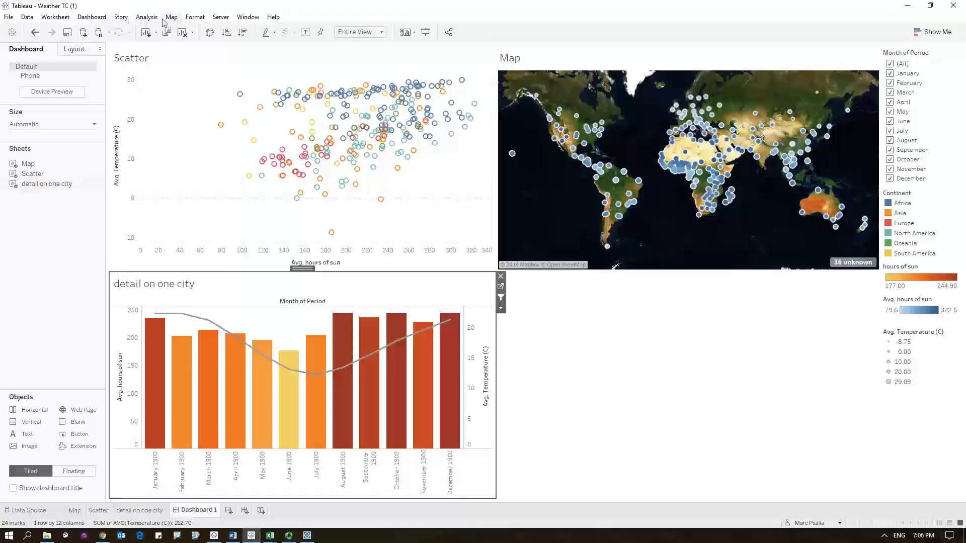
- Start adding a new Go to URL dashboard action
{"action": "left_click", "coordinate": [103, 19]}
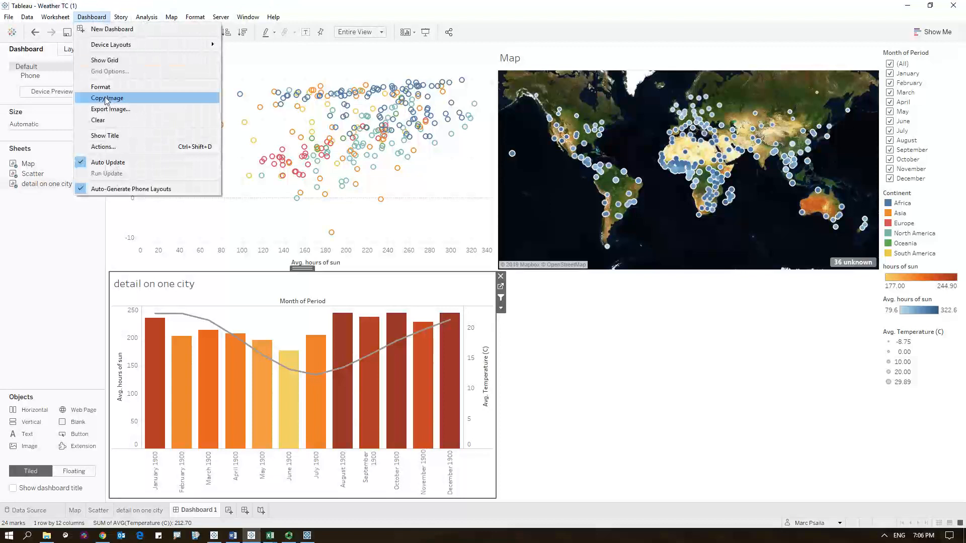
{"action": "left_click", "coordinate": [103, 147]}
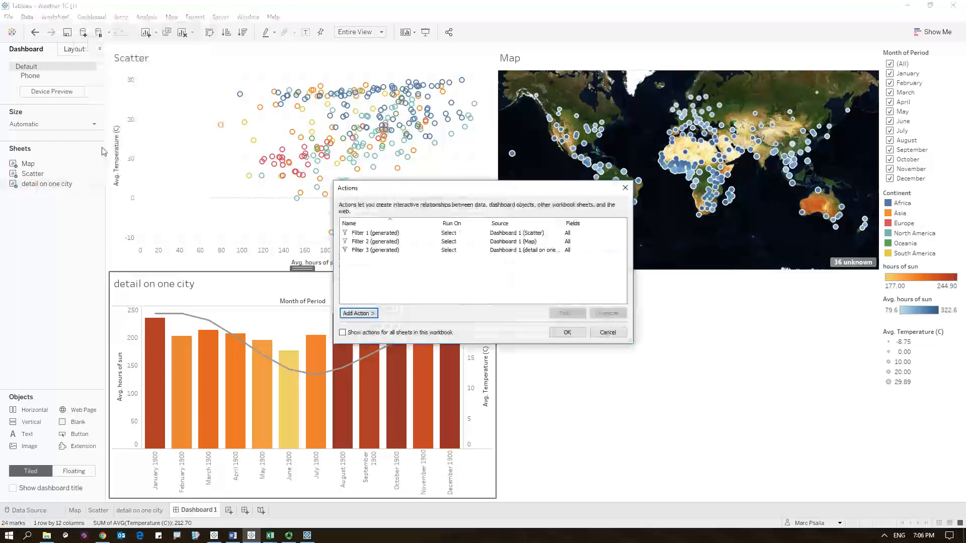
{"action": "left_click", "coordinate": [366, 315]}
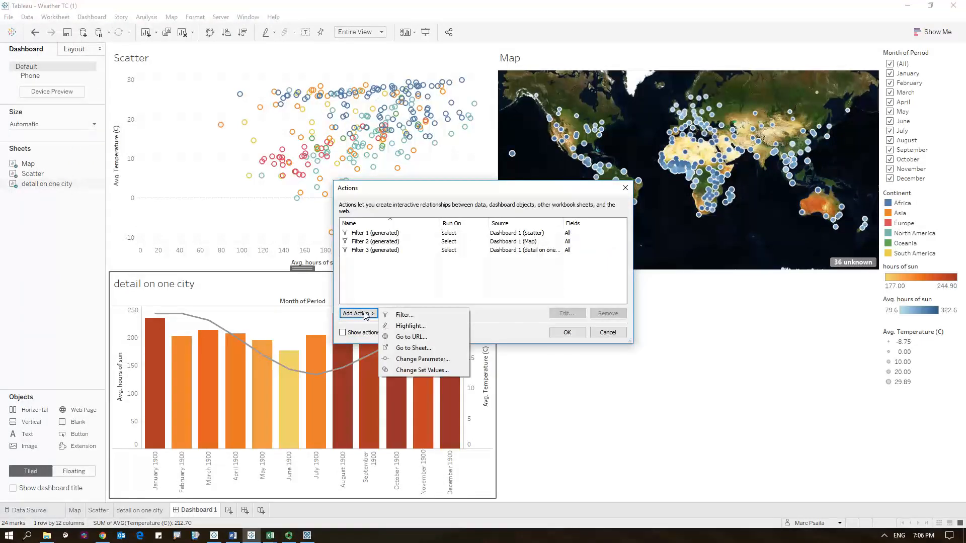
{"action": "left_click", "coordinate": [410, 337]}
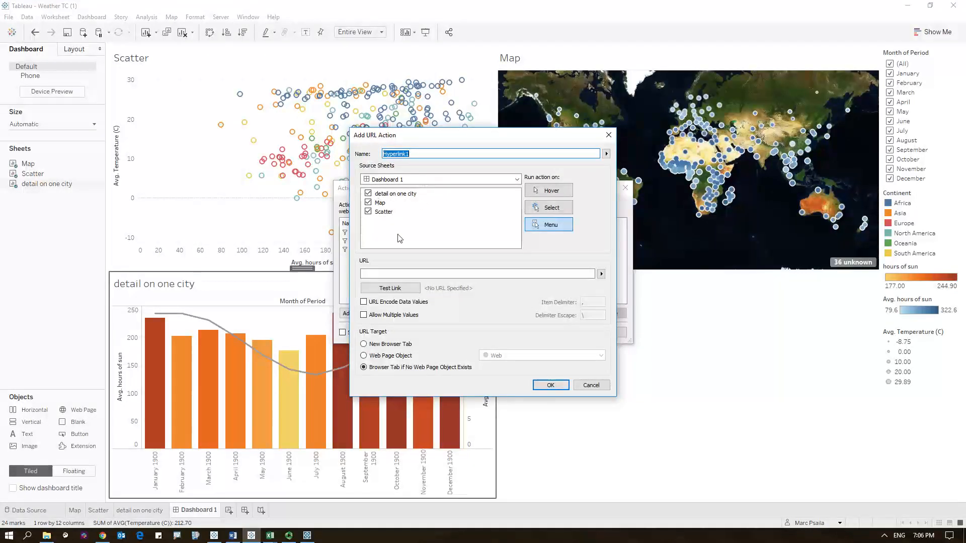
{"action": "left_click", "coordinate": [46, 536]}
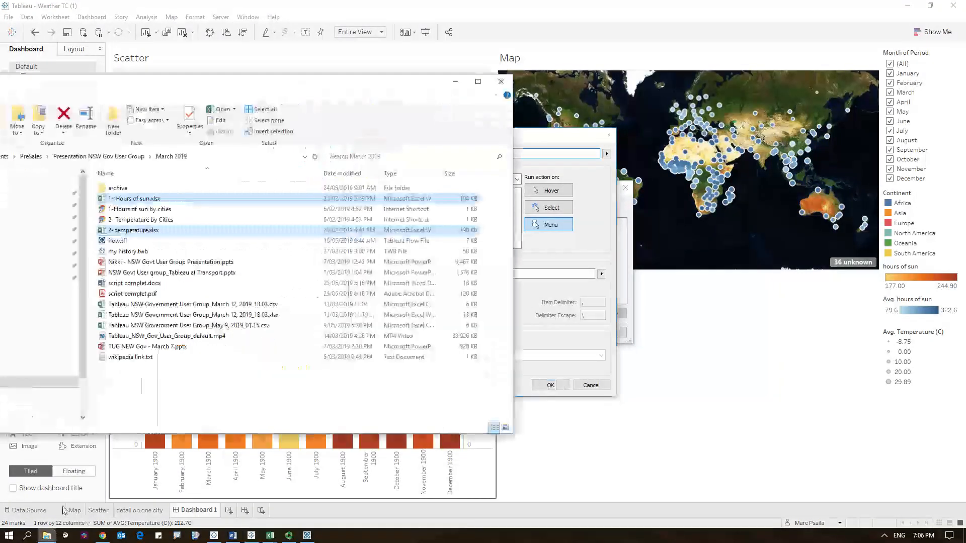
{"action": "double_click", "coordinate": [129, 357]}
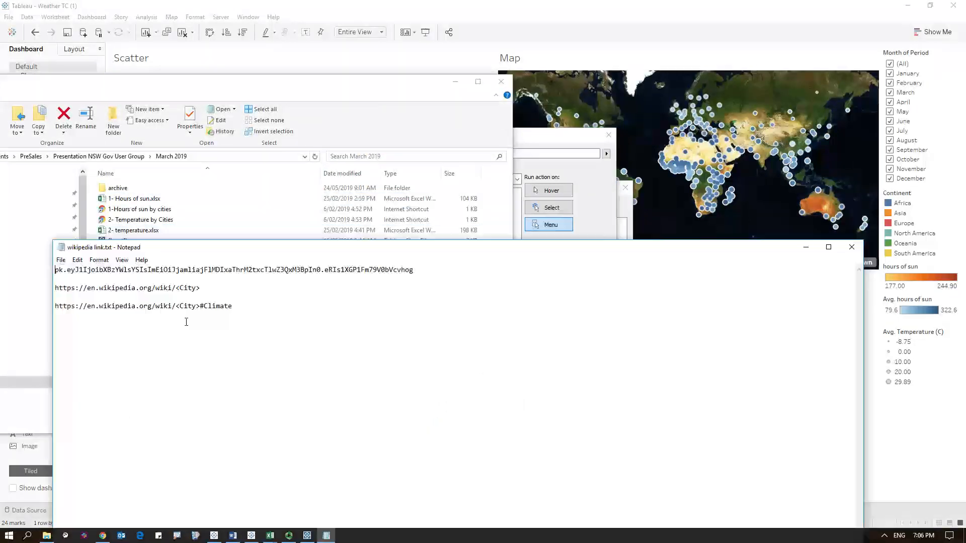
{"action": "left_click_drag", "start_coordinate": [217, 289], "coordinate": [54, 289]}
{"action": "key", "text": "ctrl+c"}
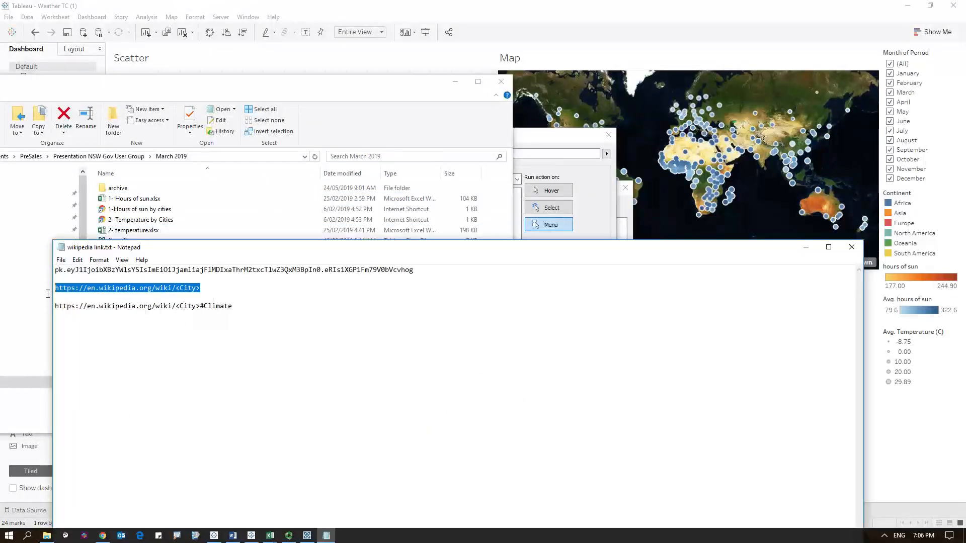
{"action": "left_click", "coordinate": [807, 247]}
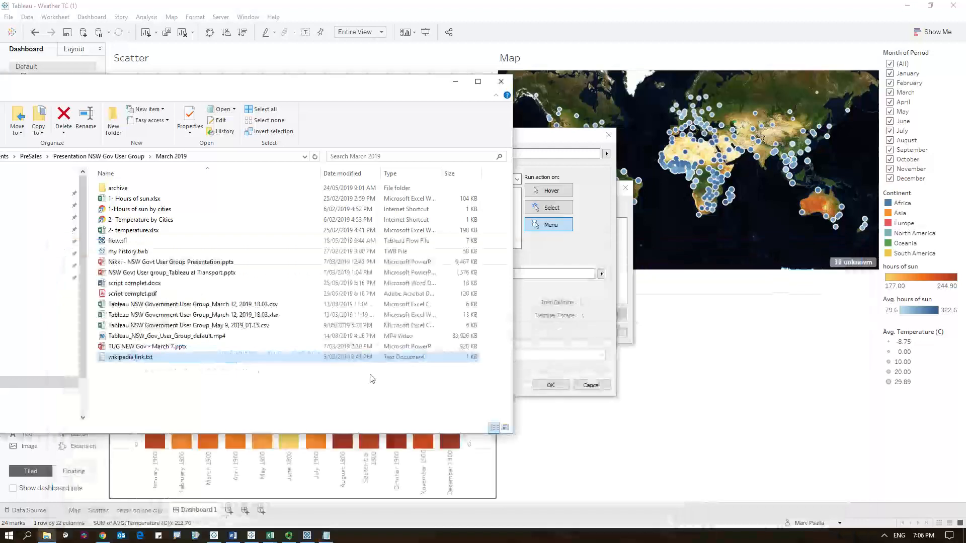
- Paste the URL into the action, target the Web Page Object, and confirm both dialogs
{"action": "left_click", "coordinate": [536, 300]}
{"action": "left_click", "coordinate": [378, 274]}
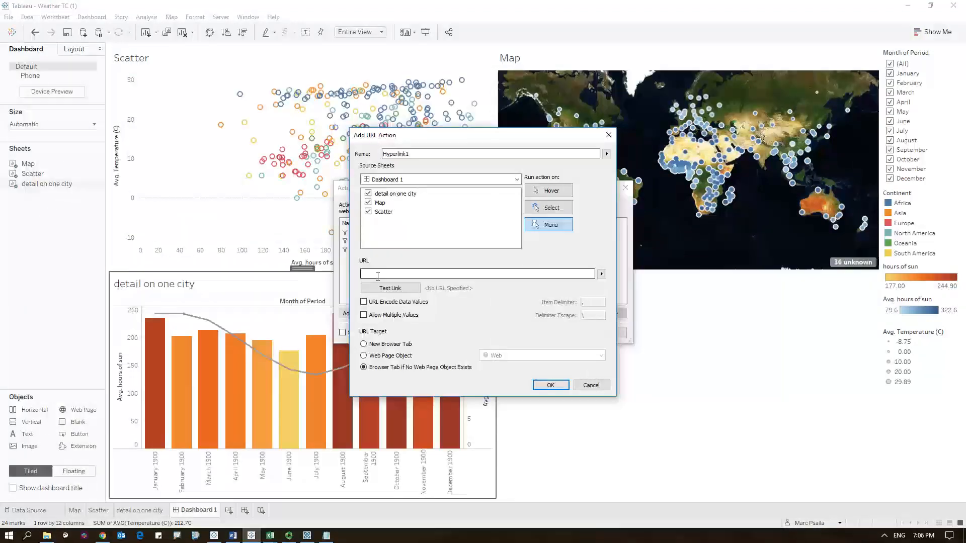
{"action": "key", "text": "ctrl+v"}
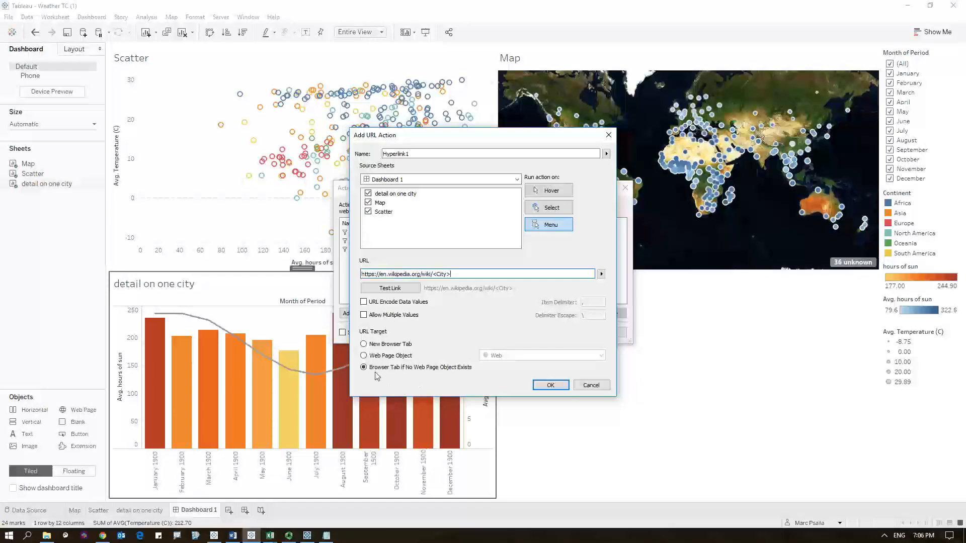
{"action": "left_click", "coordinate": [364, 356]}
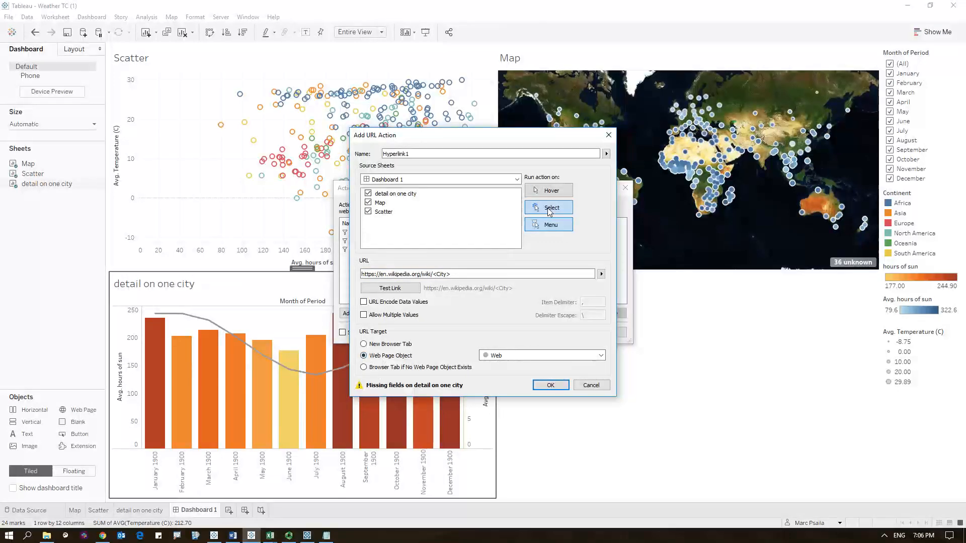
{"action": "left_click", "coordinate": [551, 385]}
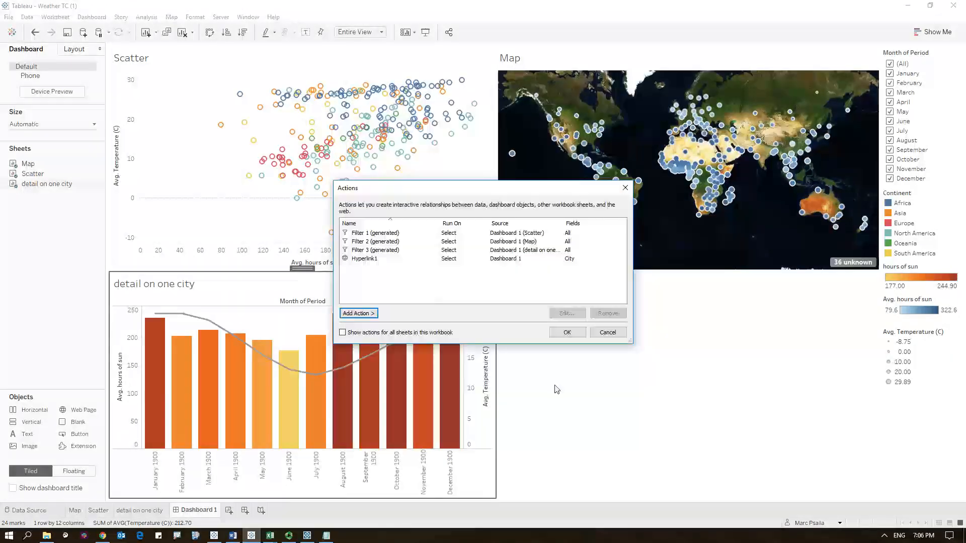
{"action": "left_click", "coordinate": [566, 332]}
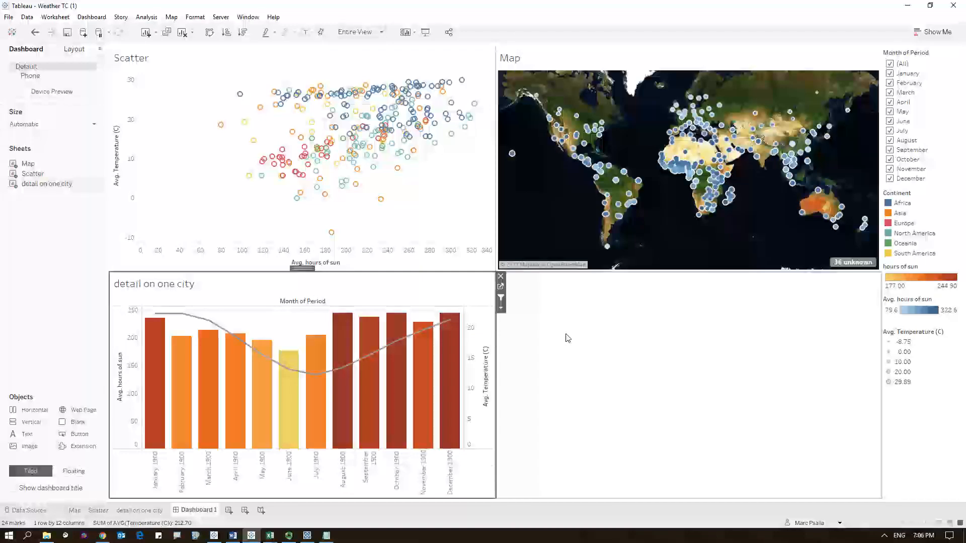
- Test the URL action by selecting Irkutsk and then Petropavlovsk-Kamchatsky on the scatter plot
{"action": "left_click", "coordinate": [419, 219]}
{"action": "mouse_move", "coordinate": [327, 196]}
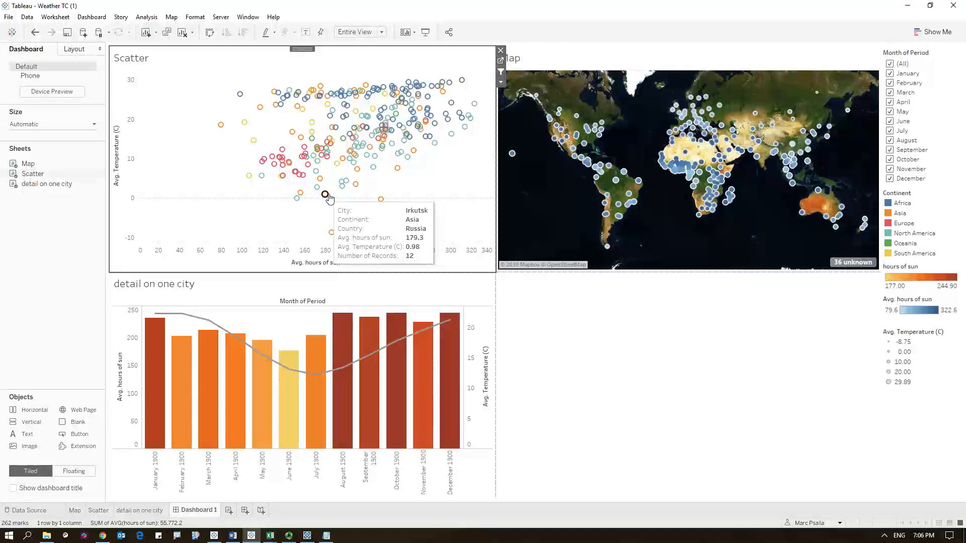
{"action": "left_click", "coordinate": [326, 195]}
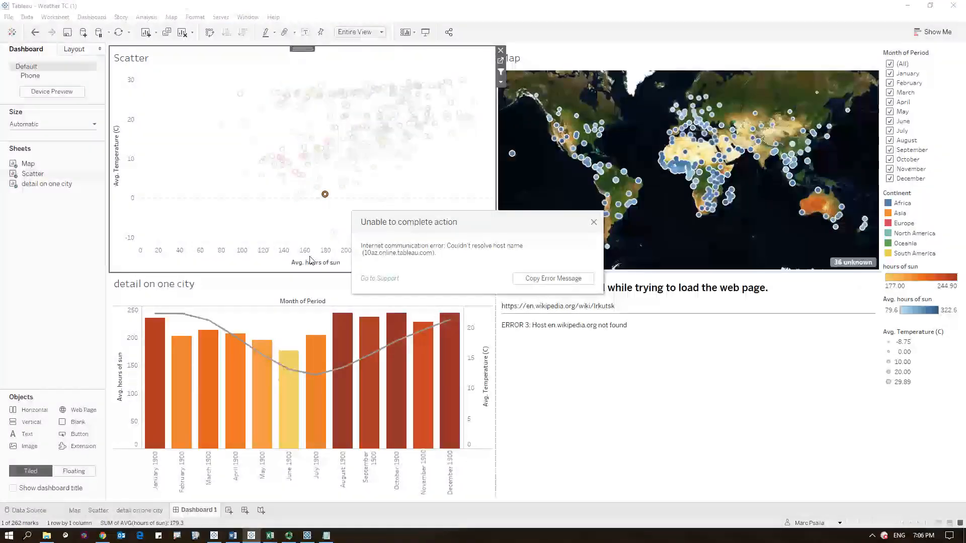
{"action": "left_click", "coordinate": [594, 222]}
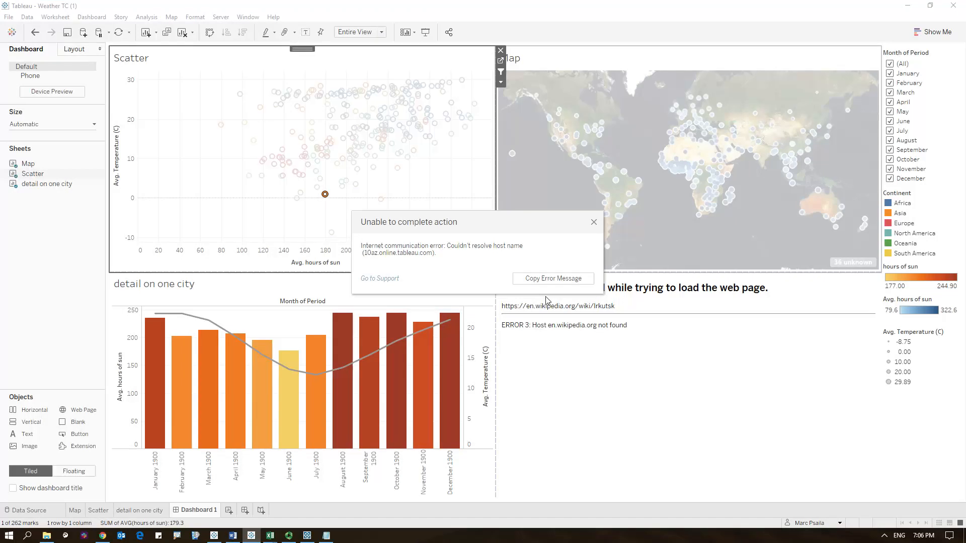
{"action": "left_click", "coordinate": [593, 222]}
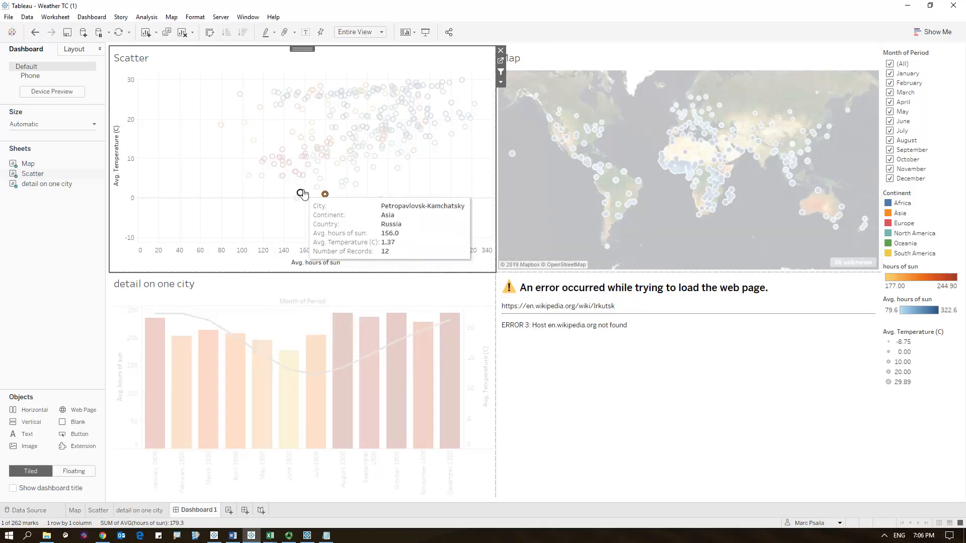
{"action": "left_click", "coordinate": [301, 194]}
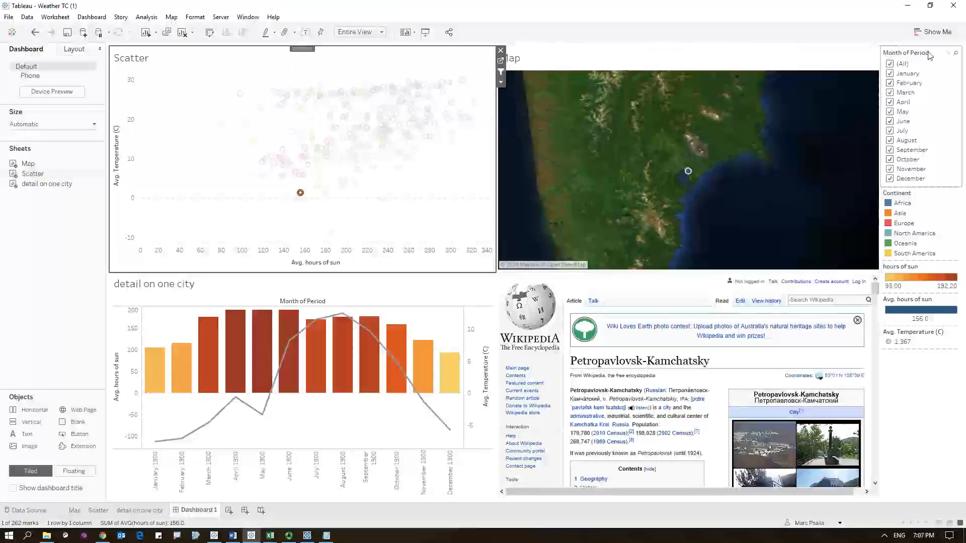
- Change the Month of Period filter to a single value list
{"action": "left_click", "coordinate": [942, 61]}
{"action": "left_click", "coordinate": [876, 72]}
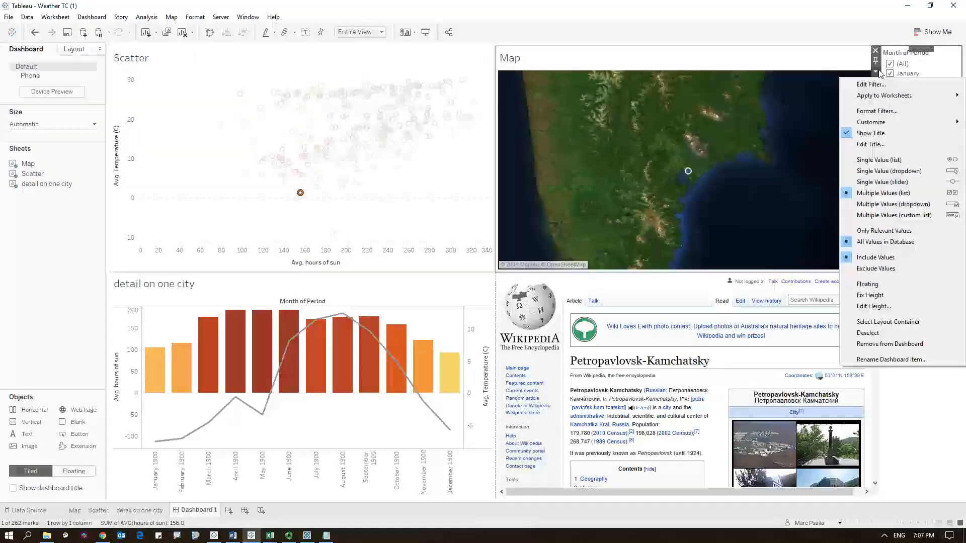
{"action": "left_click", "coordinate": [912, 160]}
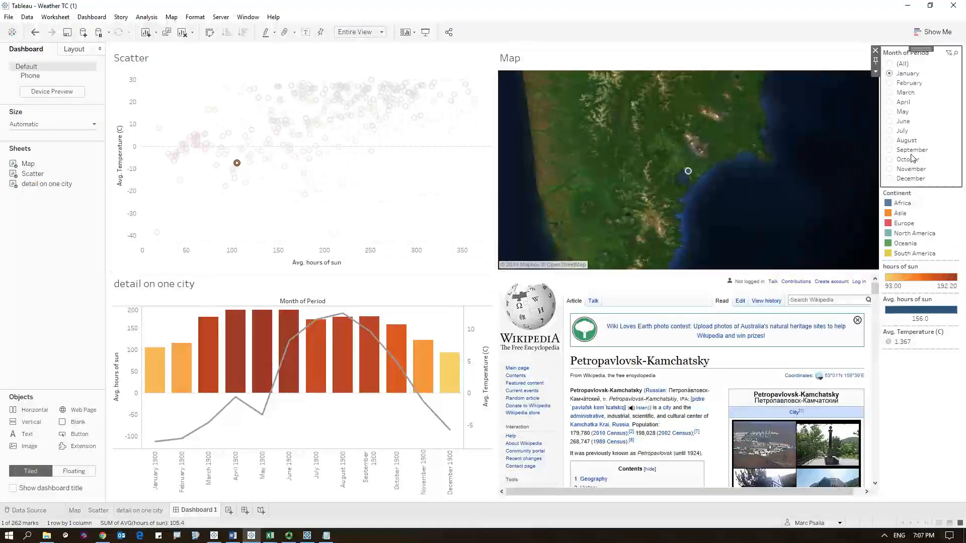
- Make the Continent legend floating and move it onto the scatter plot
{"action": "left_click", "coordinate": [916, 201]}
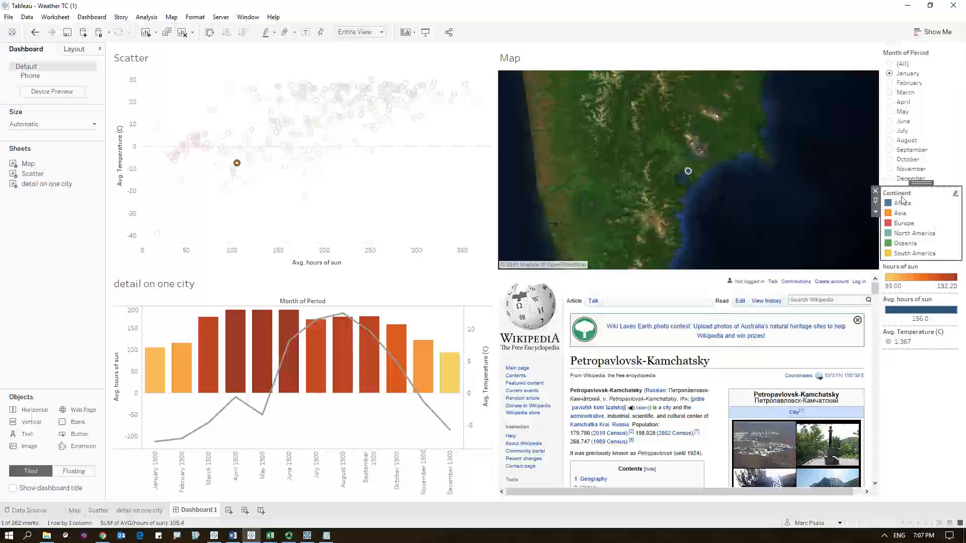
{"action": "right_click", "coordinate": [936, 195]}
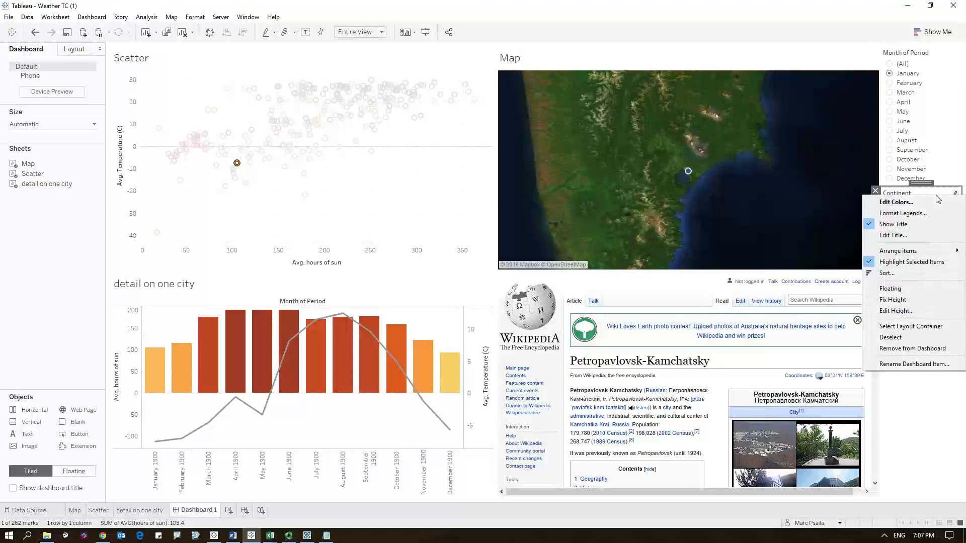
{"action": "left_click", "coordinate": [901, 289]}
{"action": "left_click_drag", "start_coordinate": [908, 202], "coordinate": [423, 164]}
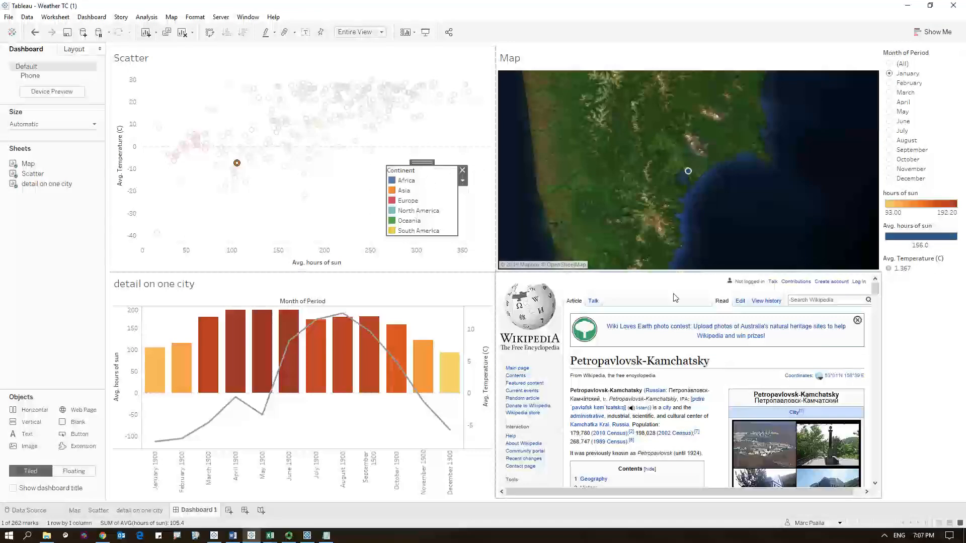
- Remove the hours of sun, Avg. hours of sun and Avg. Temperature legends from the dashboard
{"action": "left_click", "coordinate": [919, 315]}
{"action": "left_click", "coordinate": [935, 195]}
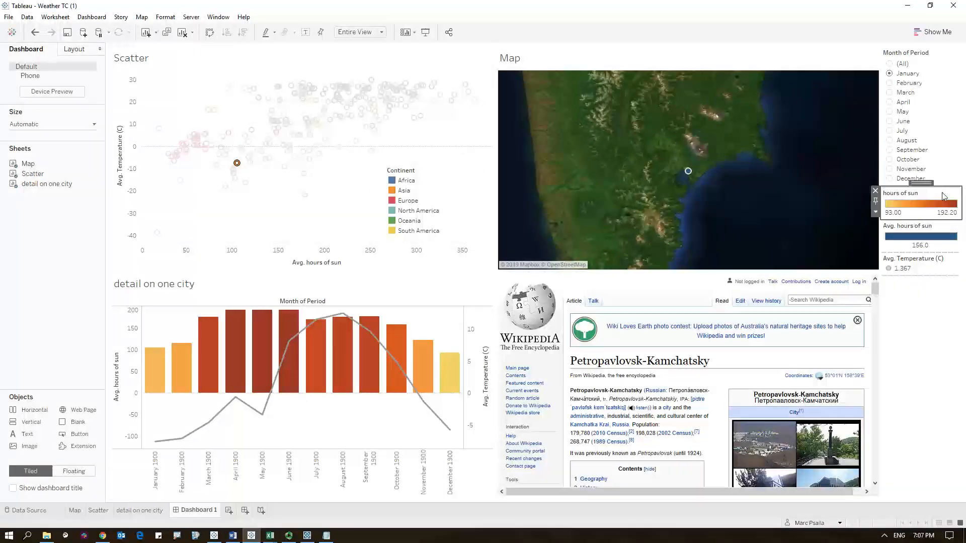
{"action": "key", "text": "Delete"}
{"action": "left_click", "coordinate": [914, 199]}
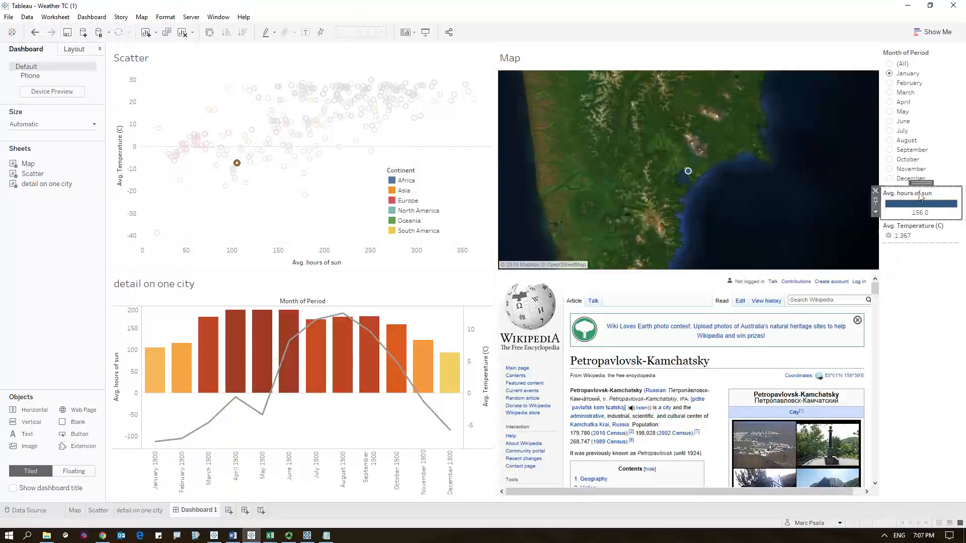
{"action": "key", "text": "Delete"}
{"action": "left_click", "coordinate": [912, 204]}
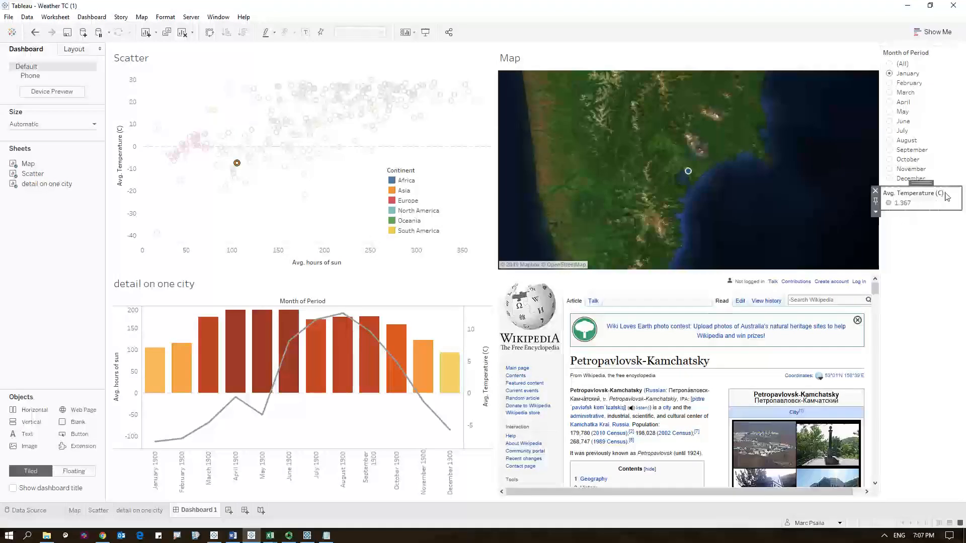
{"action": "key", "text": "Delete"}
- Switch to presentation mode and filter the month to August
{"action": "left_click", "coordinate": [425, 35]}
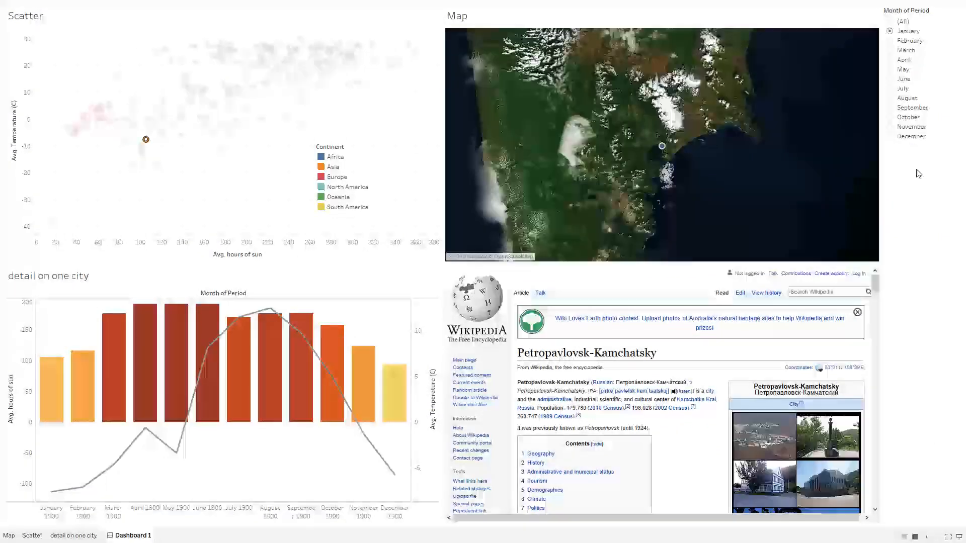
{"action": "left_click", "coordinate": [890, 99]}
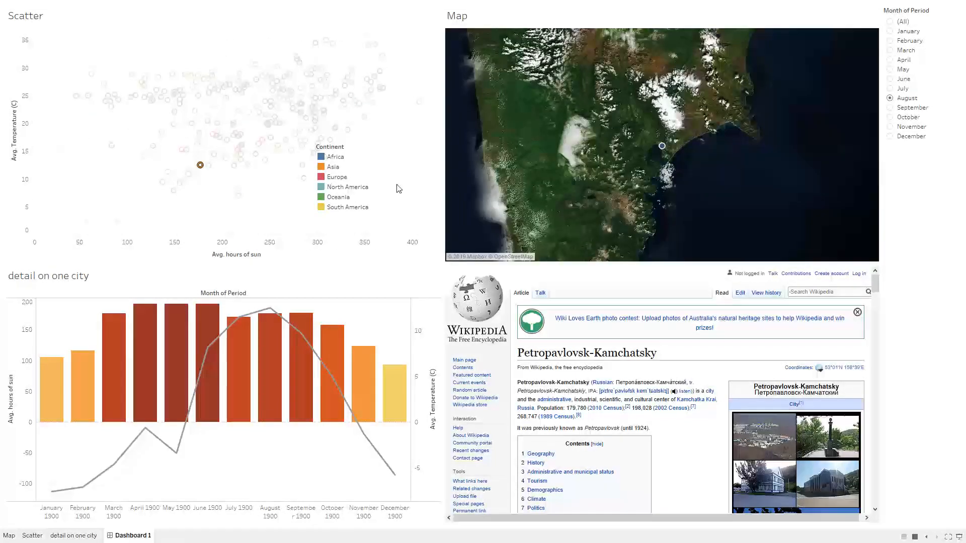
- Clear the selected city and select Baghdad on the scatter plot
{"action": "left_click", "coordinate": [200, 166]}
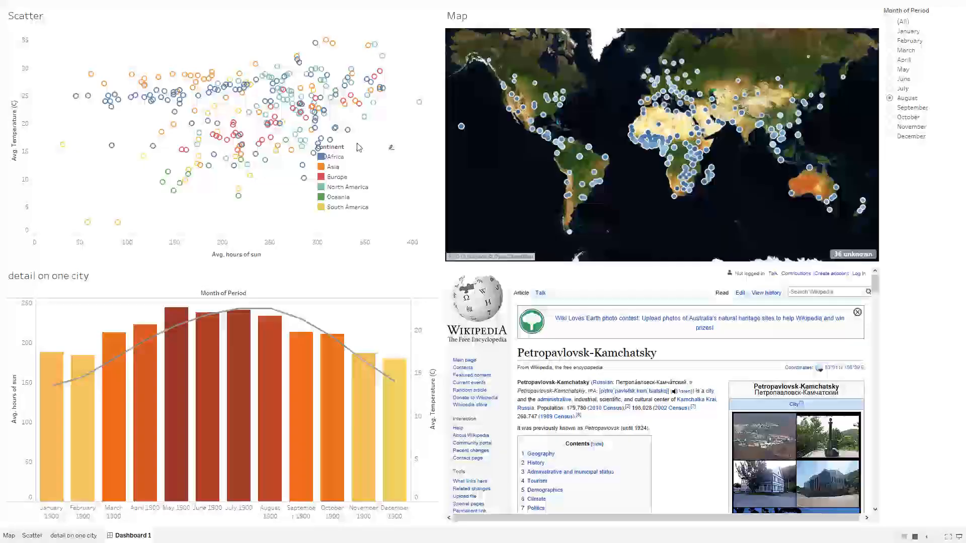
{"action": "mouse_move", "coordinate": [366, 104]}
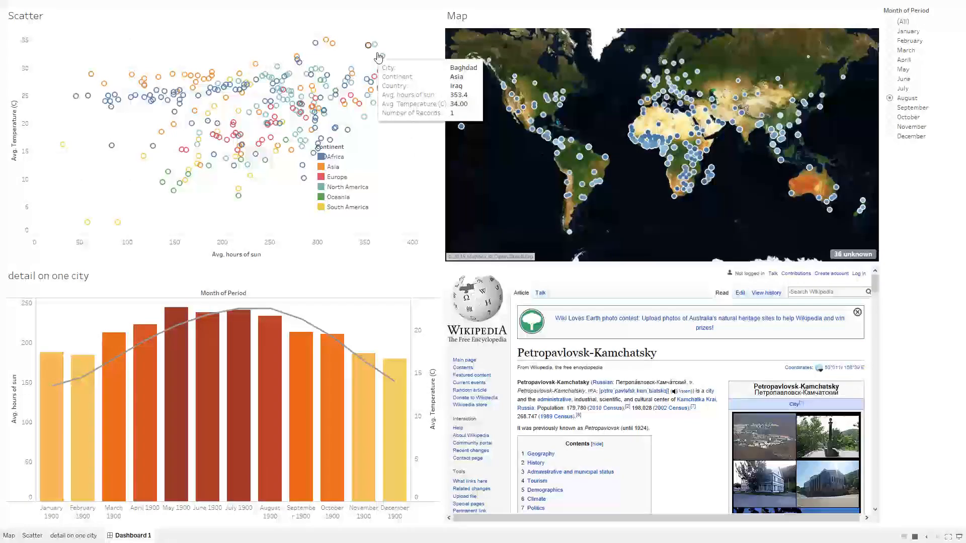
{"action": "mouse_move", "coordinate": [385, 52]}
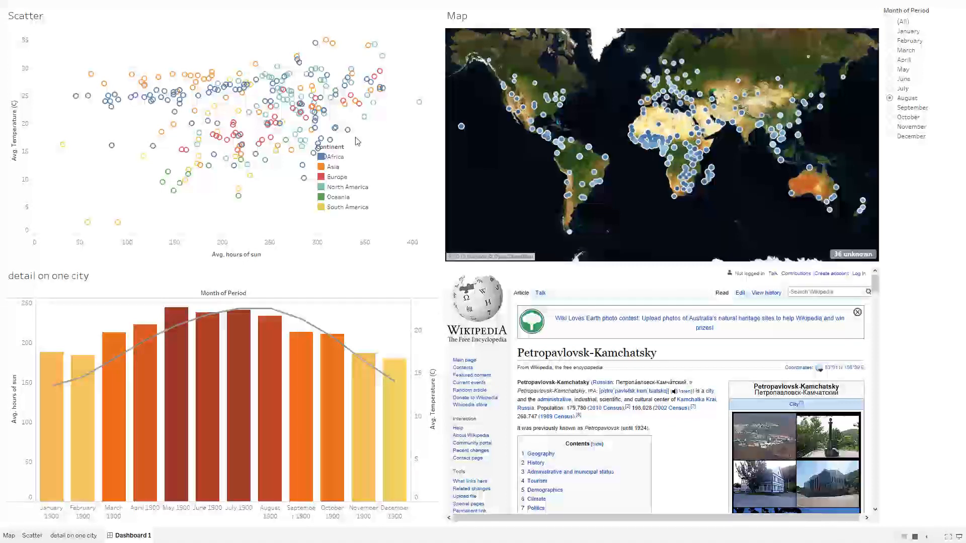
{"action": "left_click", "coordinate": [371, 49]}
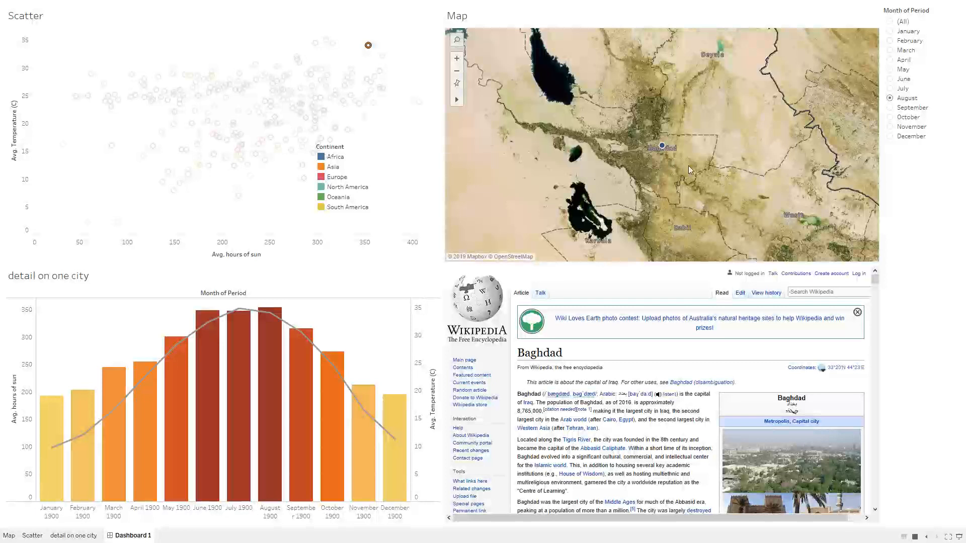
- Exit presentation mode
{"action": "mouse_move", "coordinate": [875, 280]}
{"action": "left_mouse_down"}
{"action": "mouse_move", "coordinate": [877, 325]}
{"action": "mouse_move", "coordinate": [882, 281]}
{"action": "left_mouse_up"}
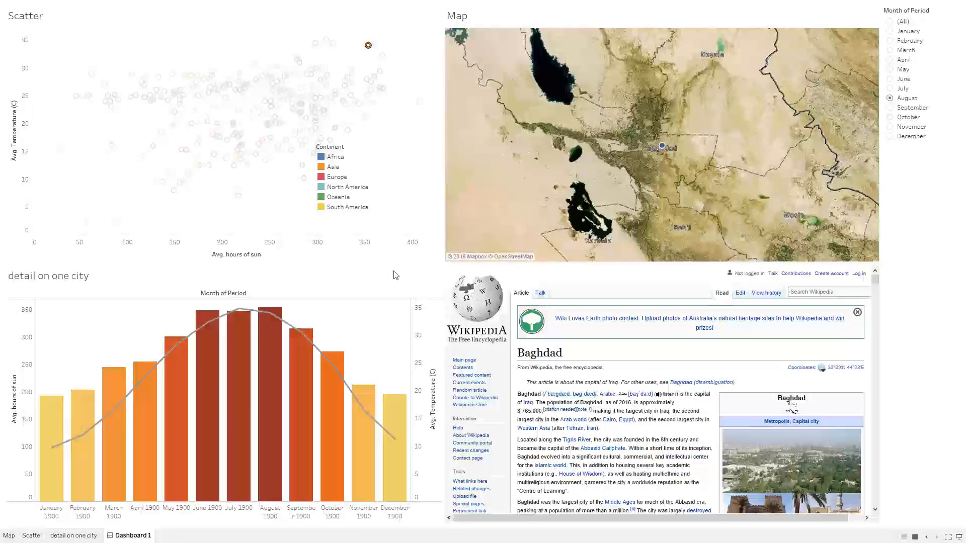
{"action": "key", "text": "Escape"}
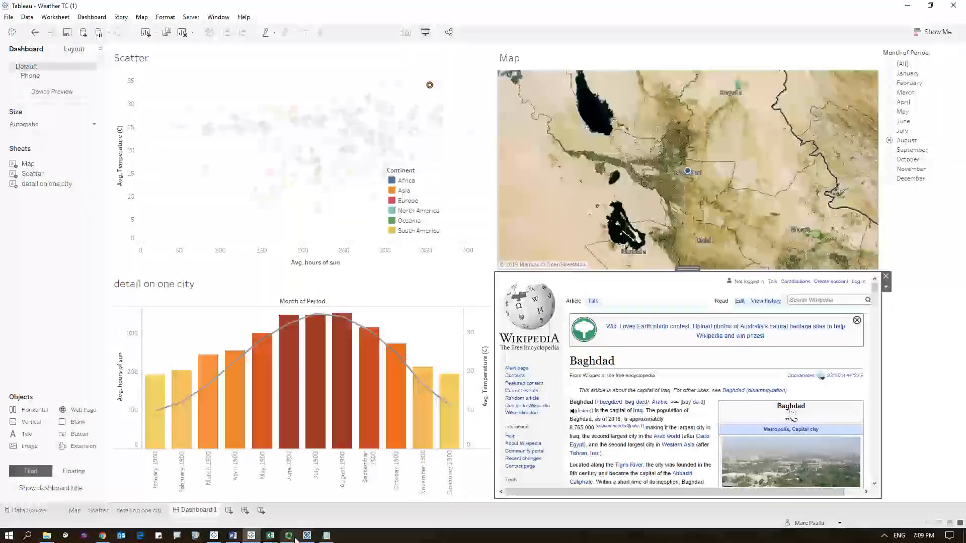